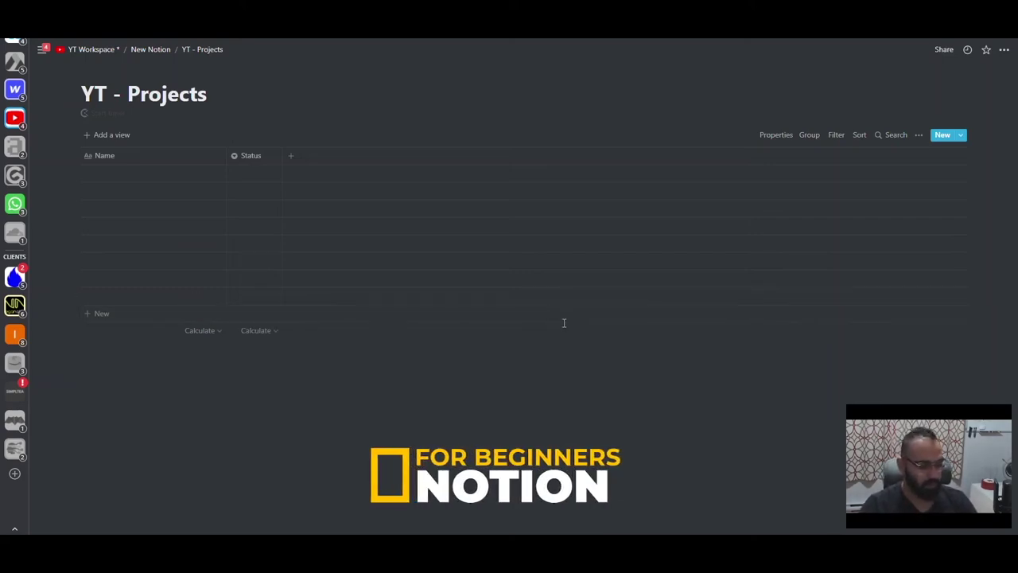
- Select the first Name cell of the YT - Projects table to enter Honda
left_click(156, 175)
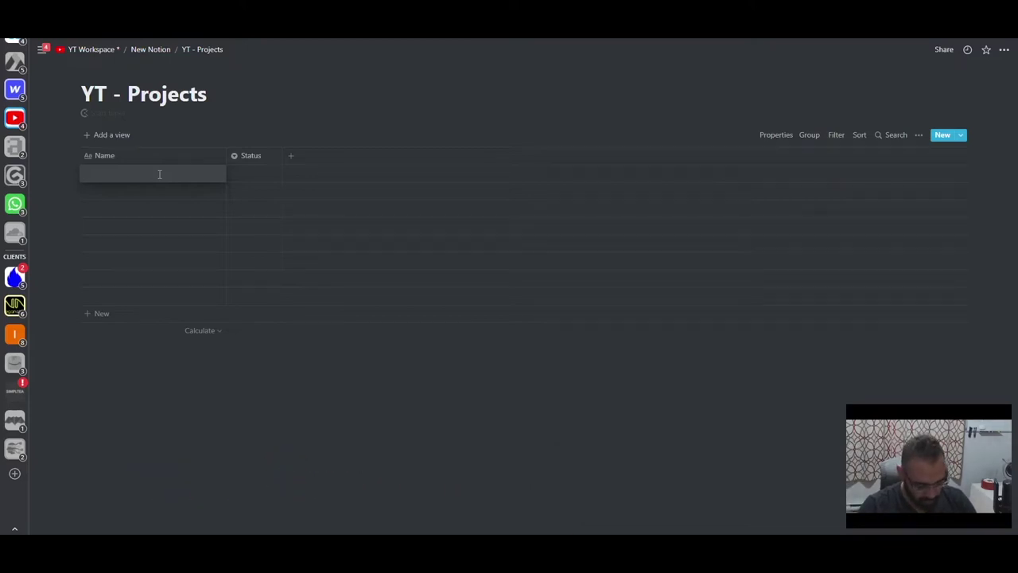
- Add Toyota, Nike and Addidas as project rows after Honda
key("Return")
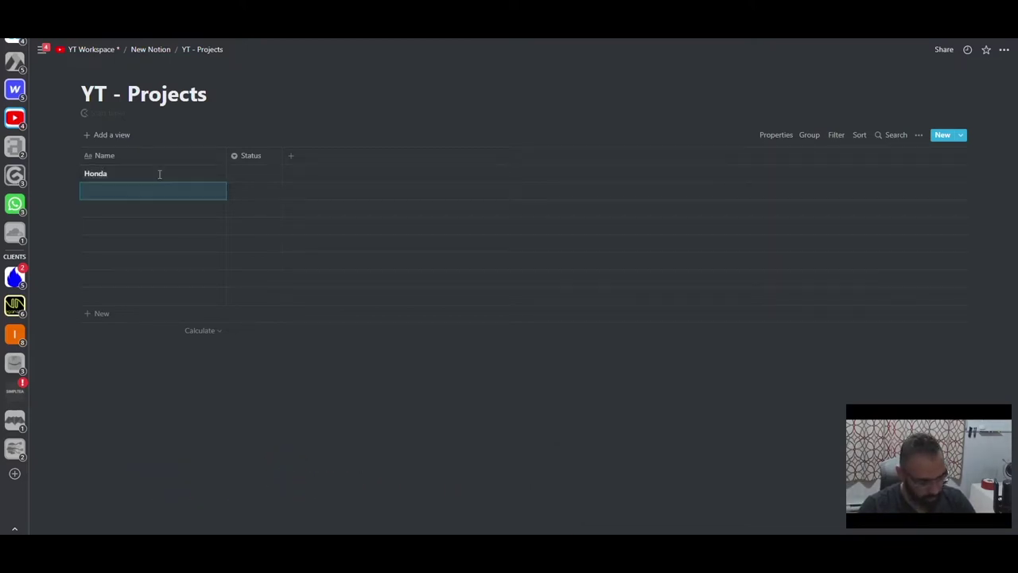
type("Toyota")
key("Return")
type("Nike")
key("Return")
type("Addidas")
key("Return")
- Add Macdonalds, Subway, Logitech and Elgato, then narrow the Name column to fit
type("Macdonalds")
key("Return")
type("Subway")
key("Return")
type("Logitech")
key("Return")
type("Elgato")
key("Escape")
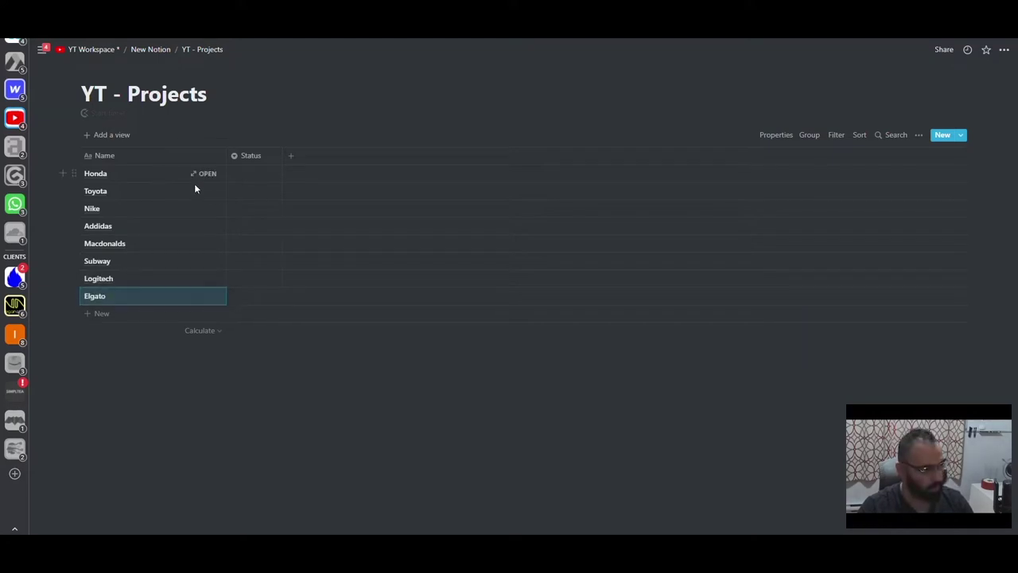
left_click_drag(227, 156, 134, 162)
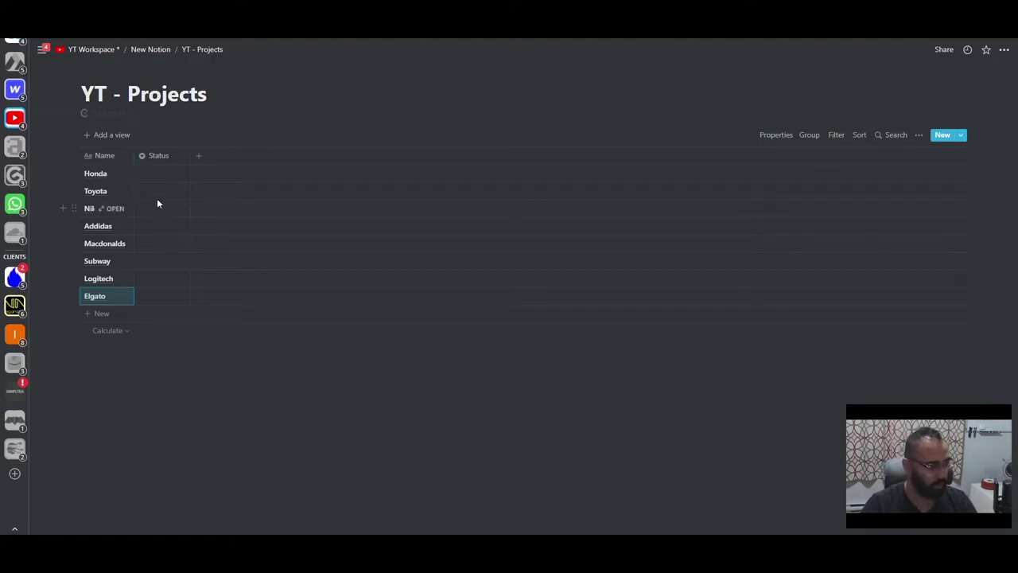
- Delete the existing Status property from the projects table
left_click(158, 173)
left_click(157, 156)
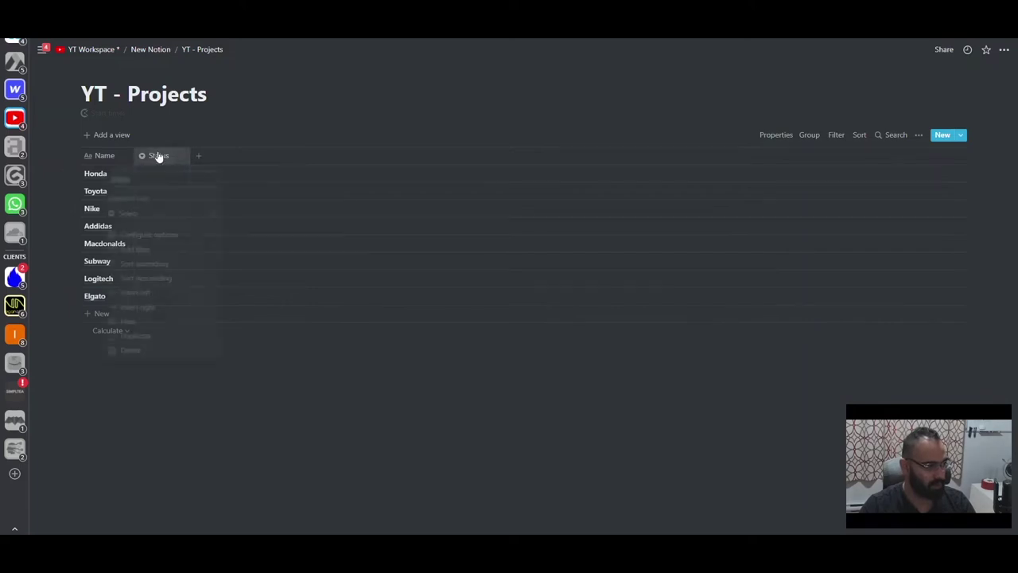
left_click(158, 155)
left_click(130, 354)
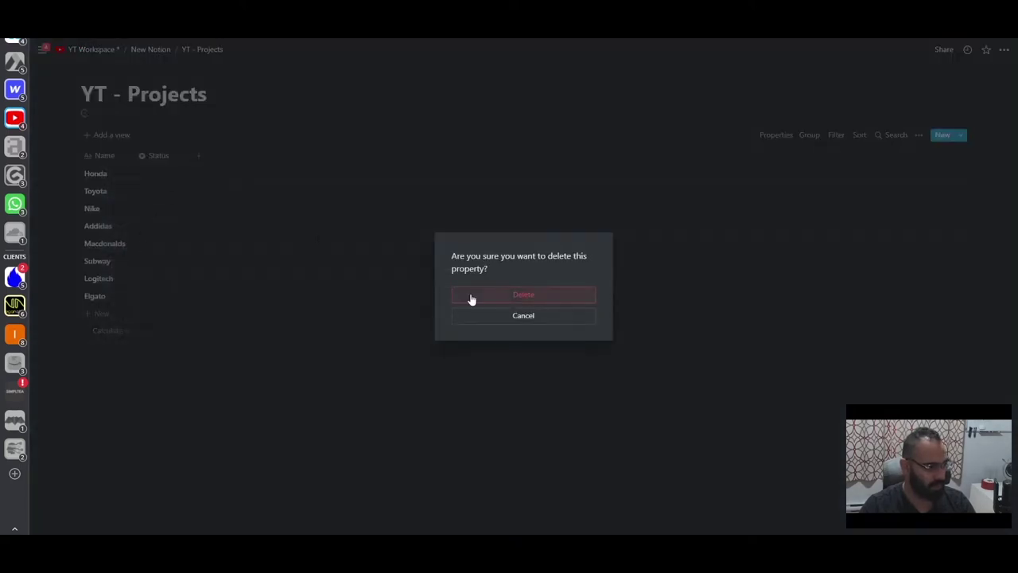
left_click(486, 295)
- Add a new Select-type property named Status
left_click(145, 156)
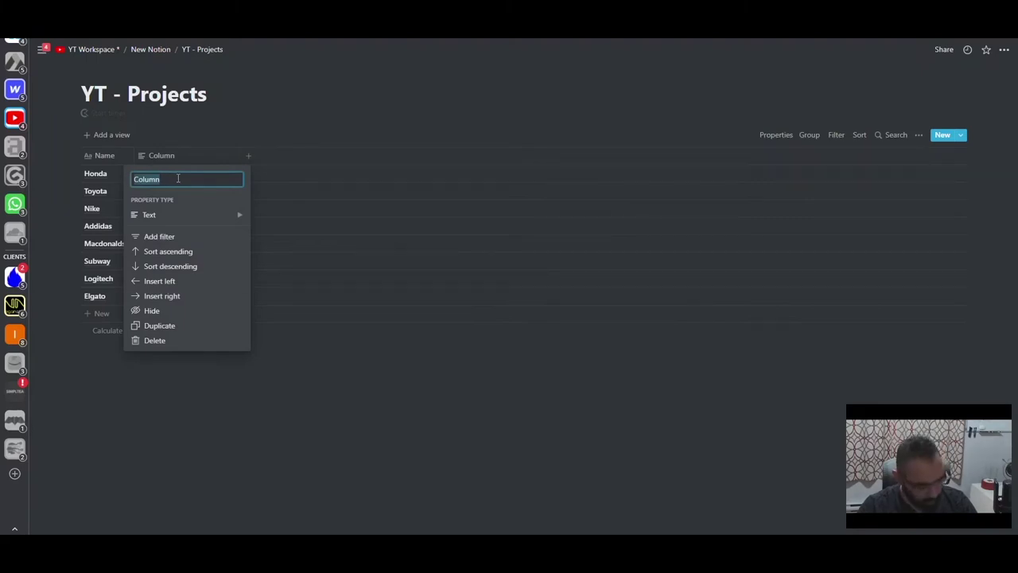
type("St")
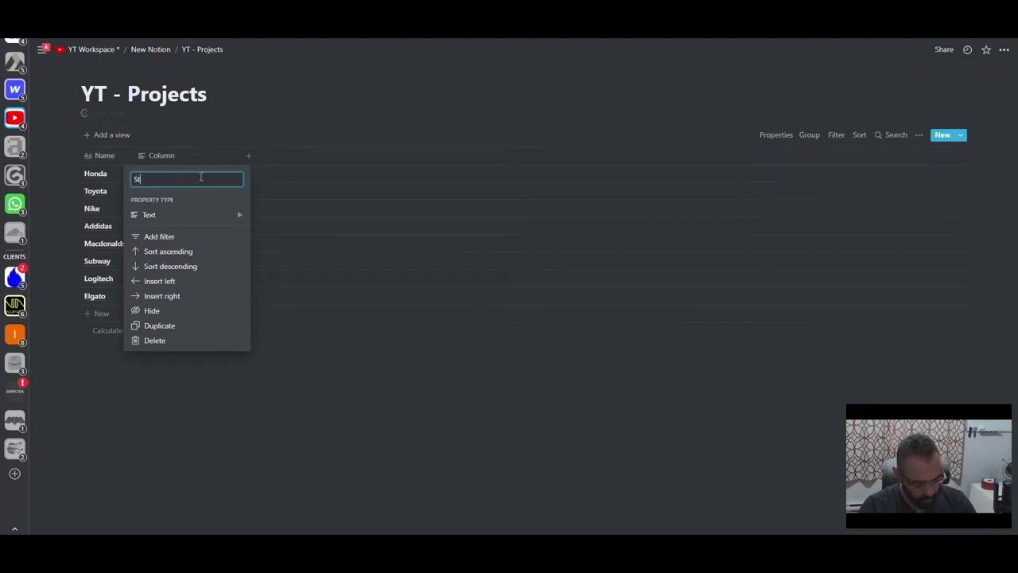
type("atus")
mouse_move(193, 216)
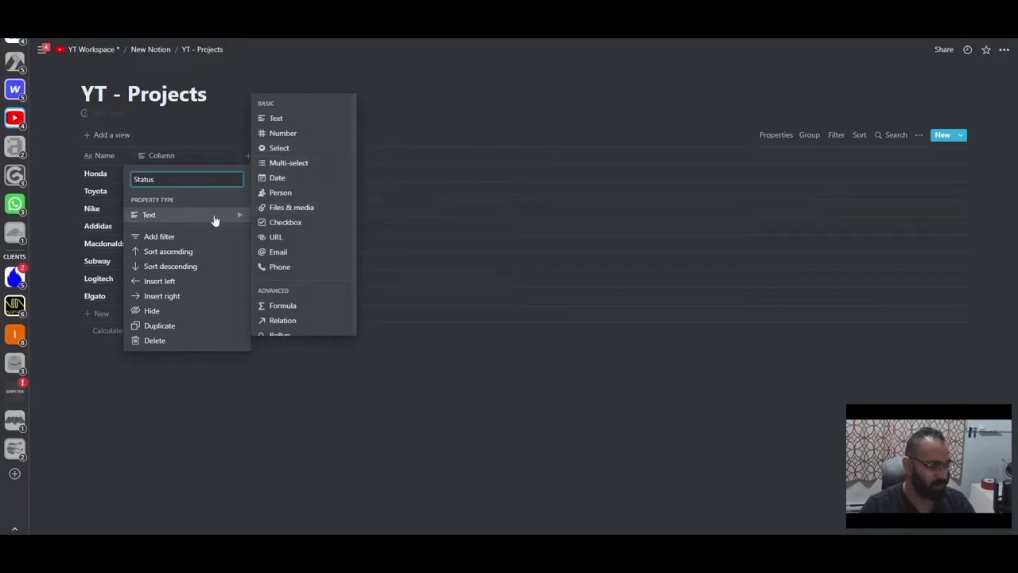
left_click(279, 151)
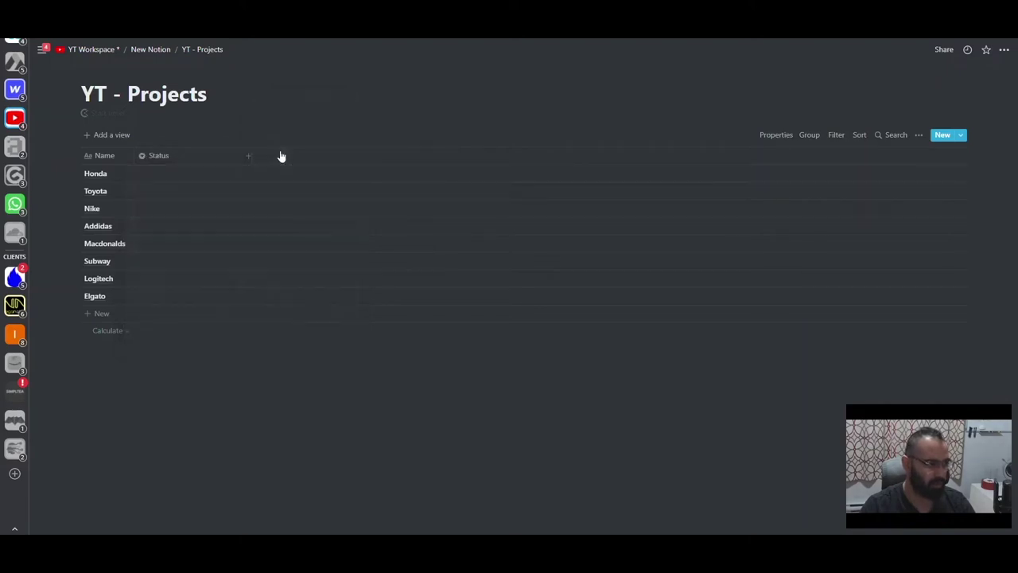
left_click_drag(220, 164, 238, 159)
left_click(167, 175)
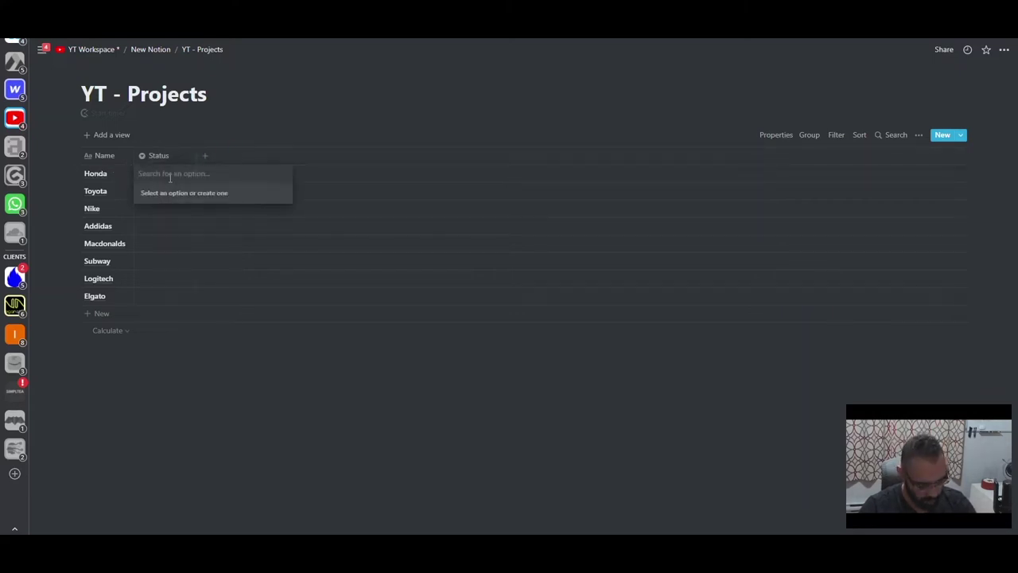
- Create and assign Active, On hold, Potential, Complete and Partner to Honda through Macdonalds
type("Active")
key("Return")
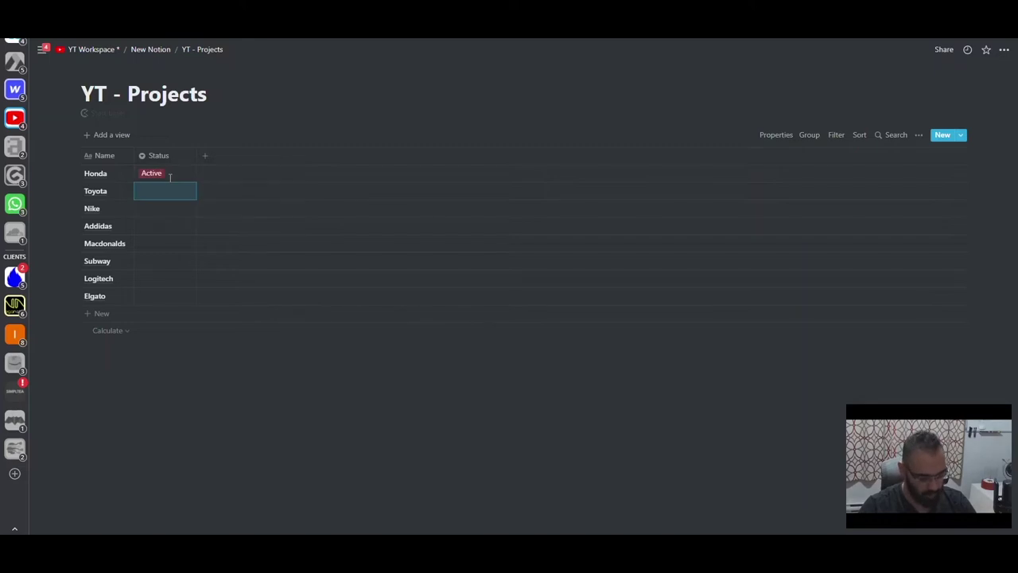
type("On hold")
key("Return")
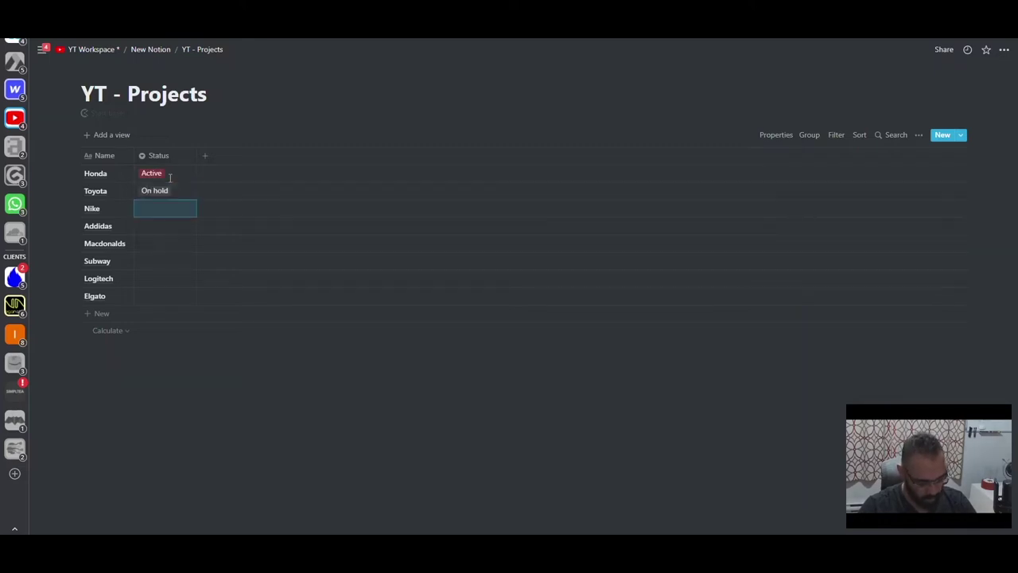
type("Pontential")
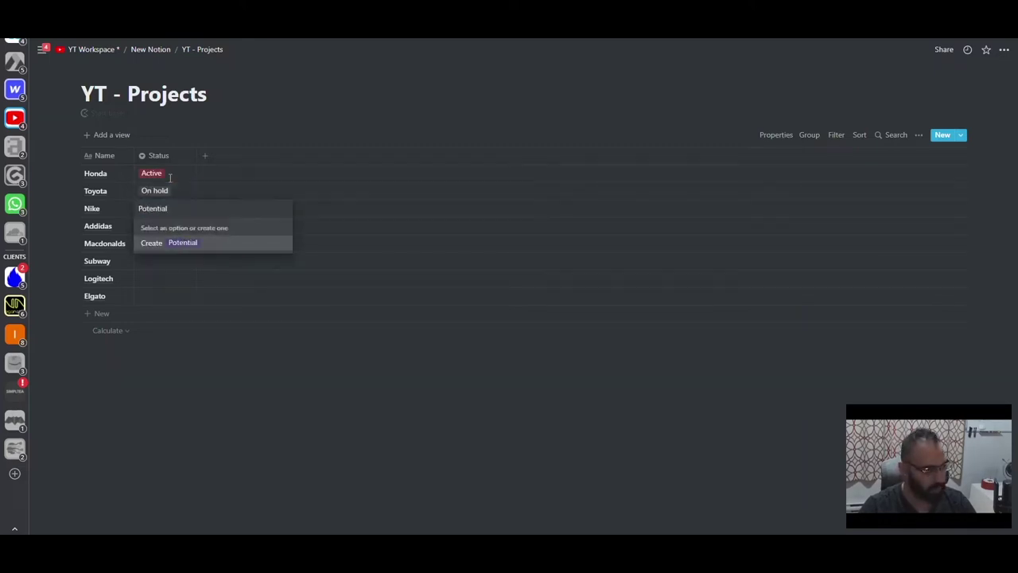
key("Return")
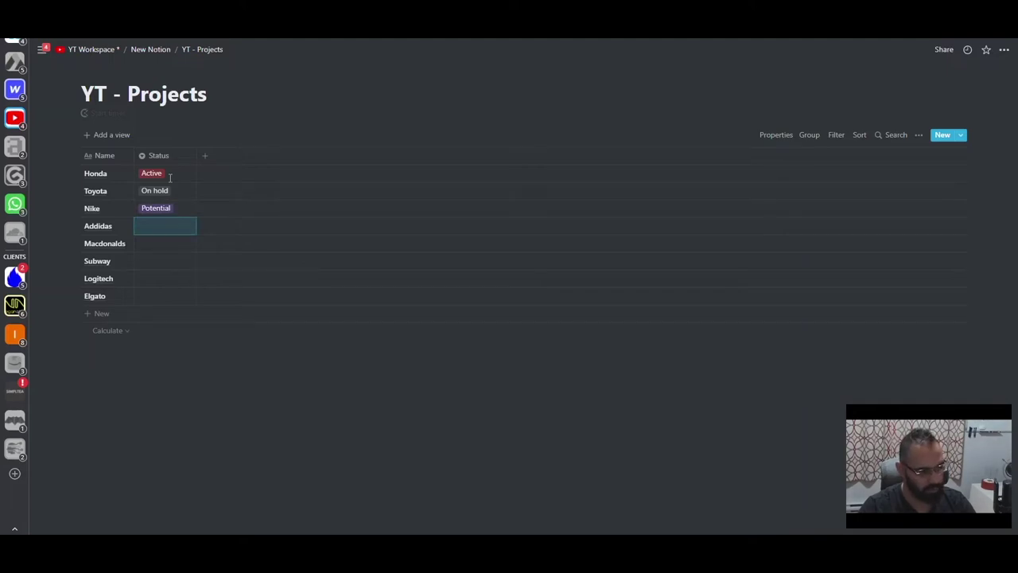
type("Complete")
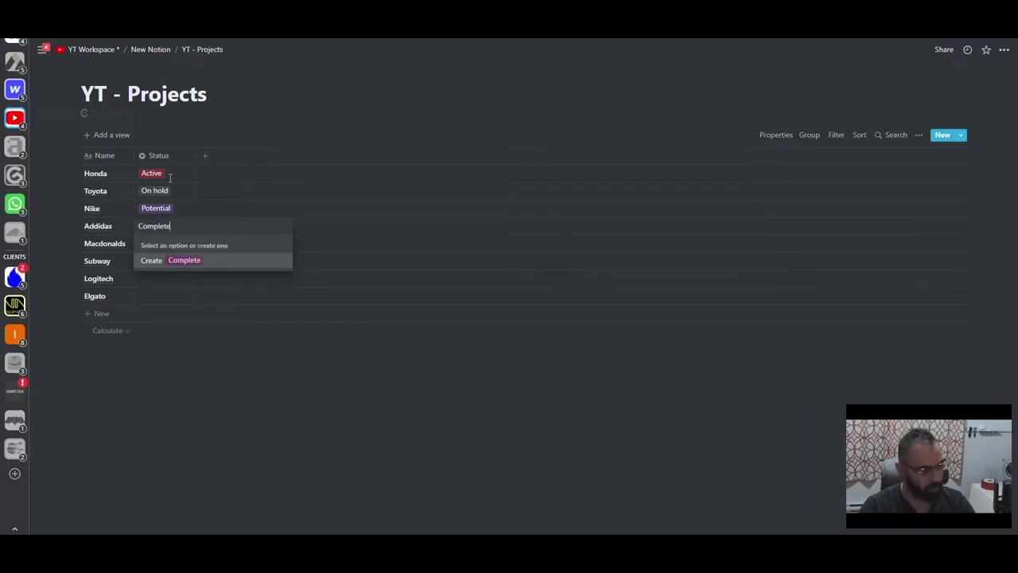
key("Return")
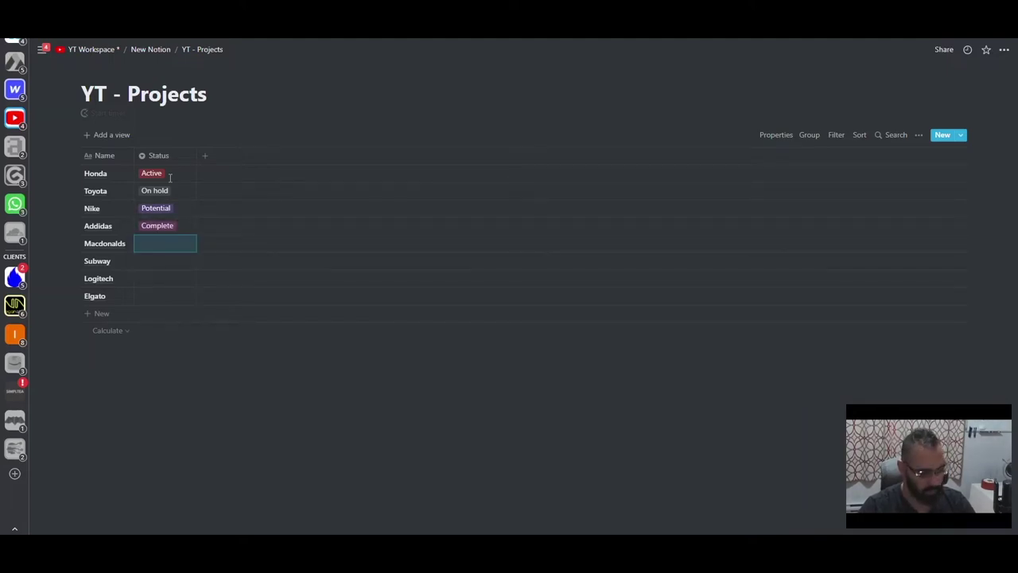
type("Partner")
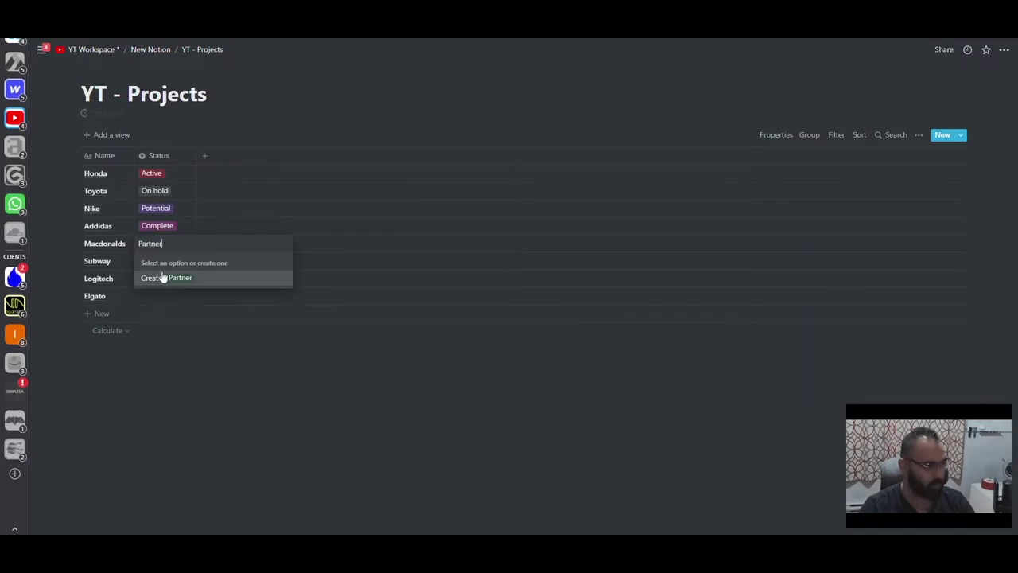
left_click(164, 278)
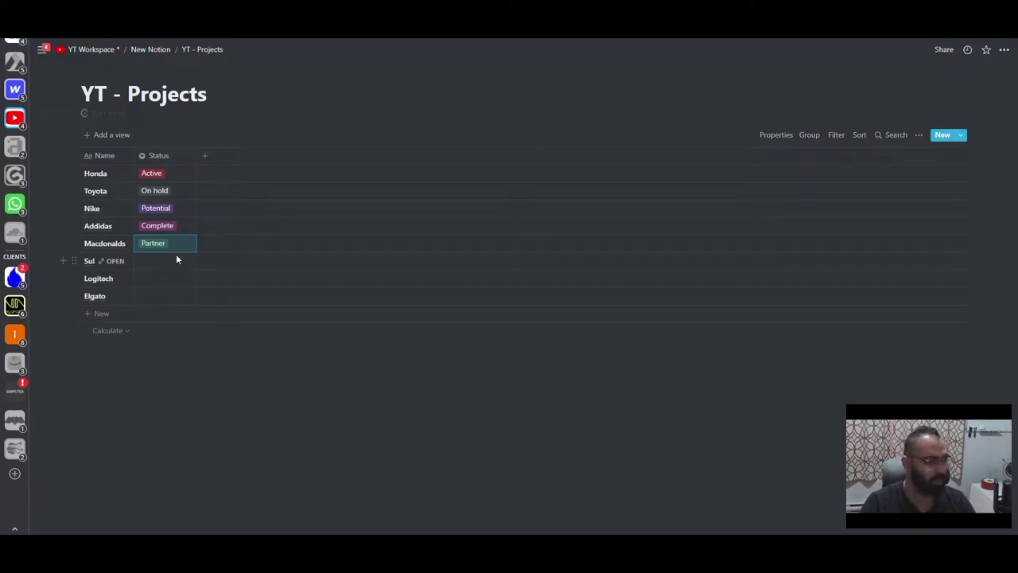
- Set Subway and Logitech to Active and Elgato to On hold
left_click(167, 175)
left_click(319, 189)
left_click(194, 259)
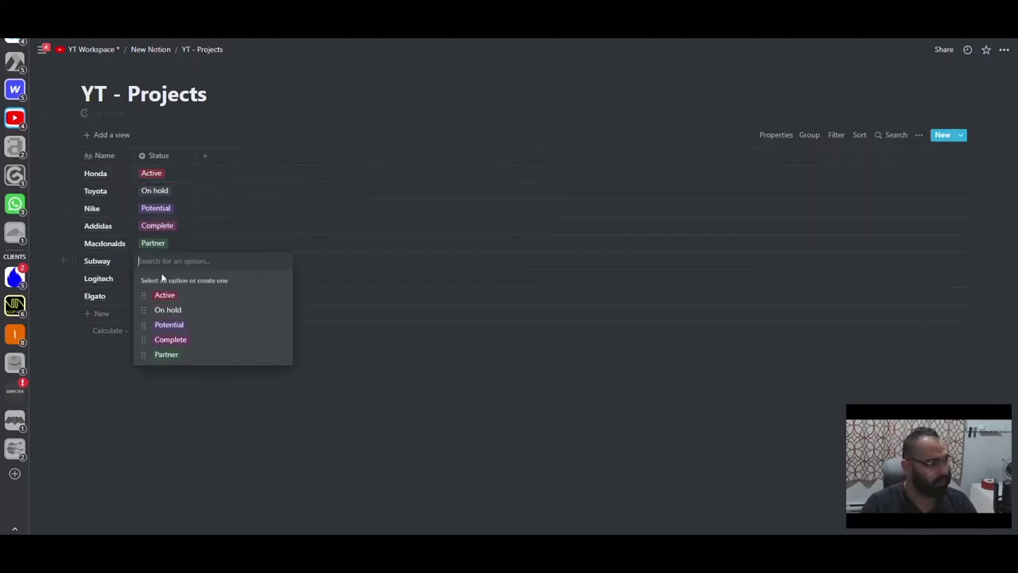
left_click(165, 293)
left_click(152, 280)
left_click(165, 315)
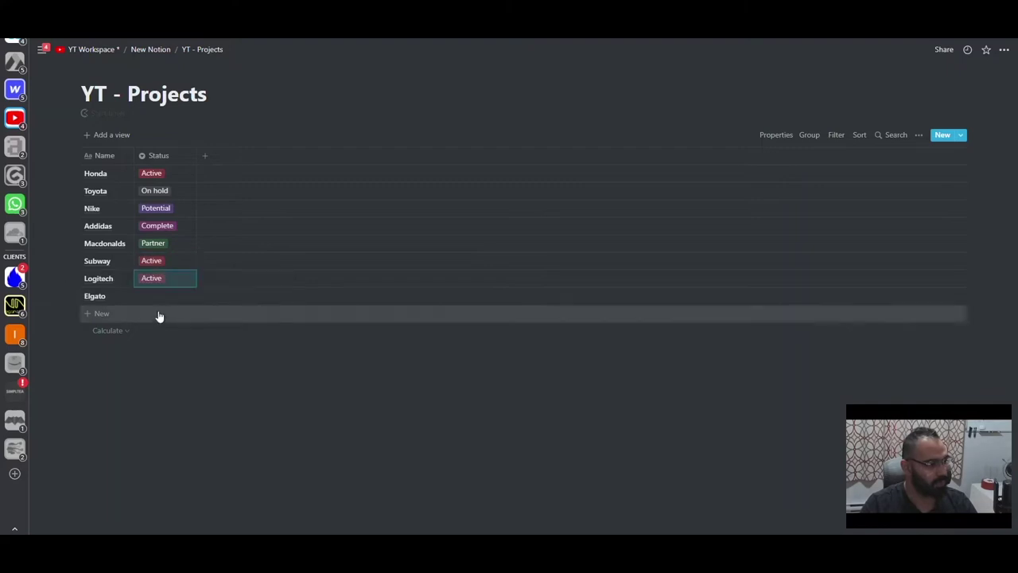
left_click(152, 295)
left_click(167, 346)
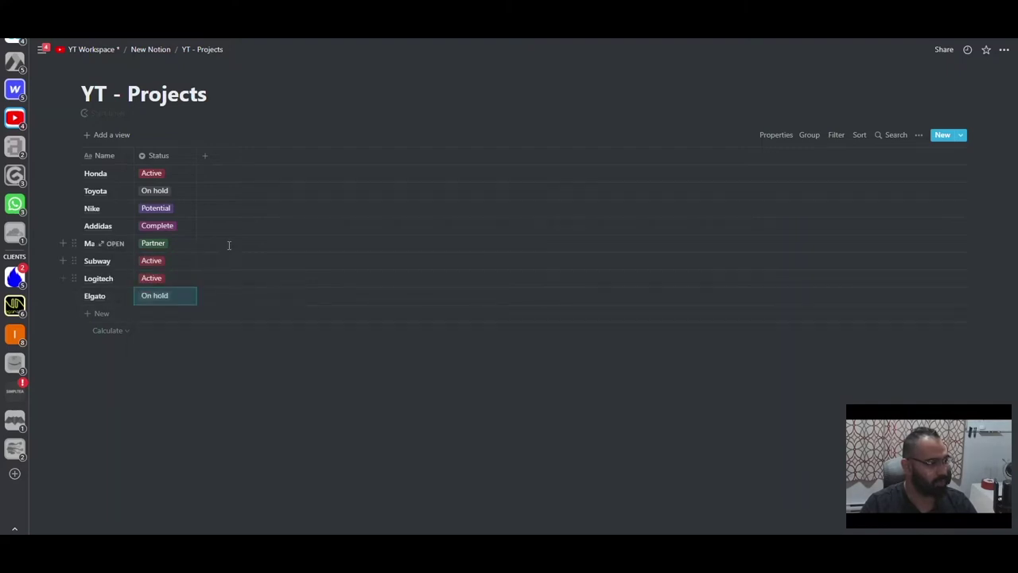
left_click(861, 136)
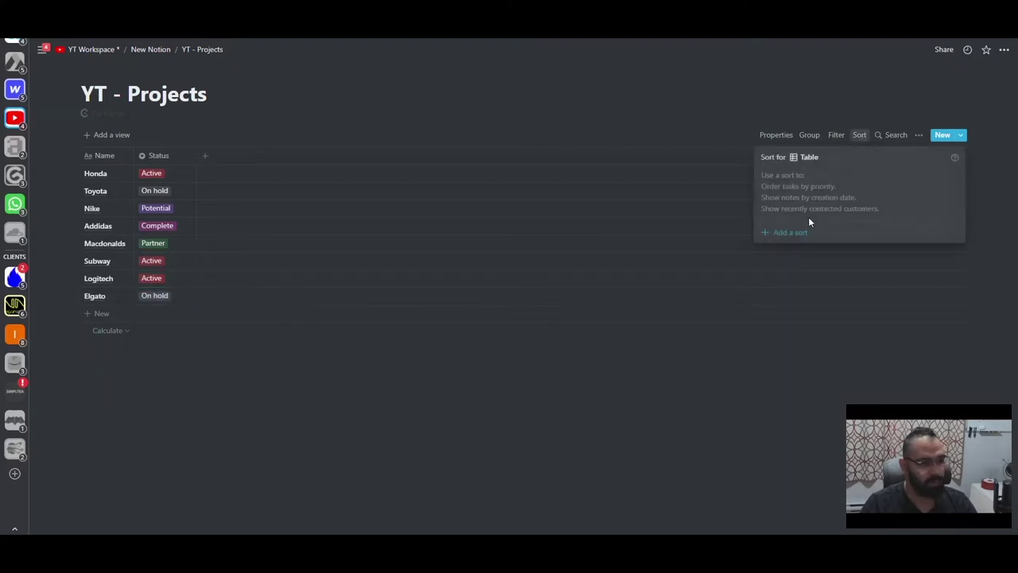
- Sort the projects table by Status ascending
left_click(800, 232)
left_click(954, 200)
left_click(812, 182)
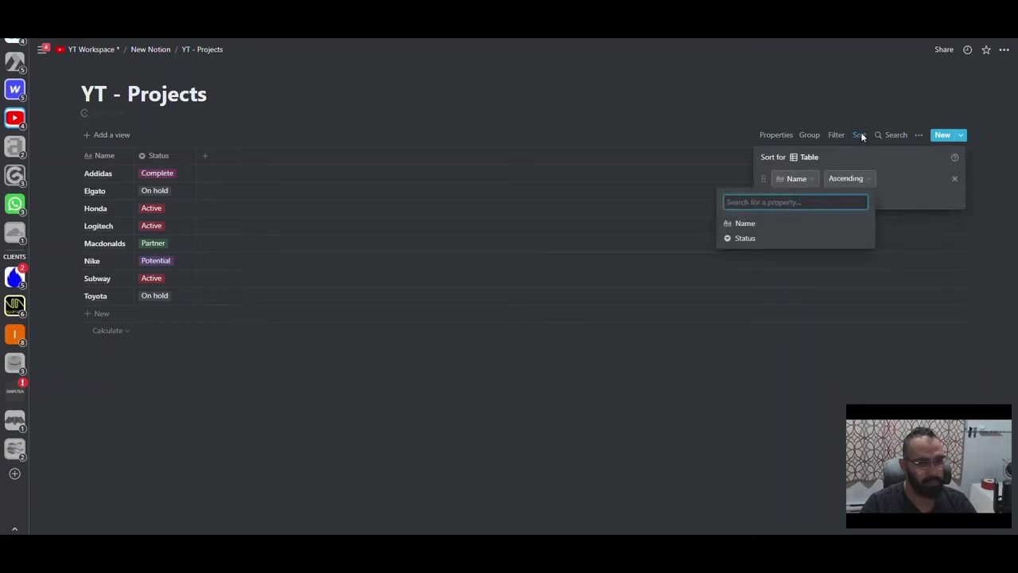
left_click(783, 236)
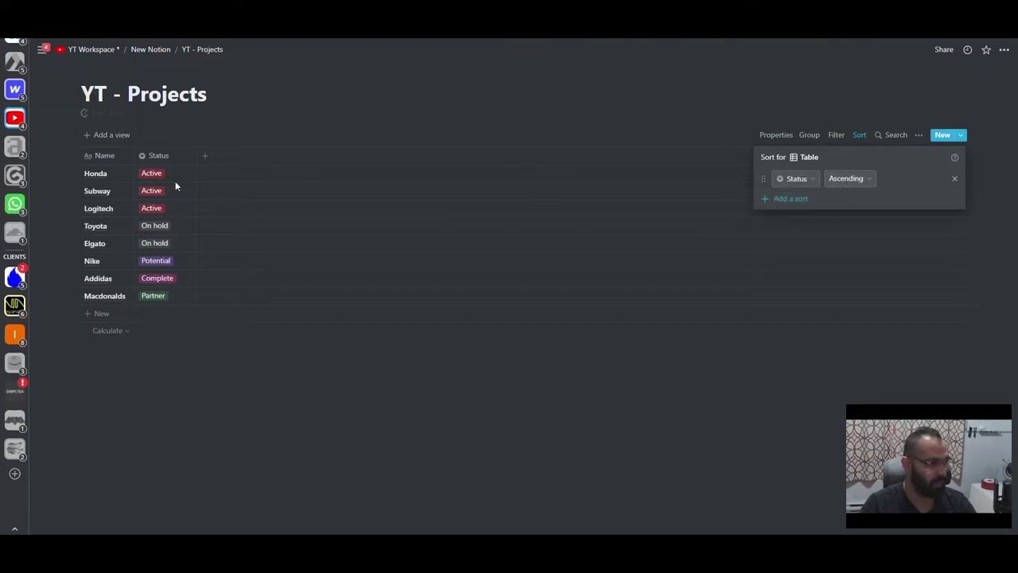
left_click(161, 238)
- Change Toyota and Elgato to Partner and move Partner to second in the options
left_click(162, 229)
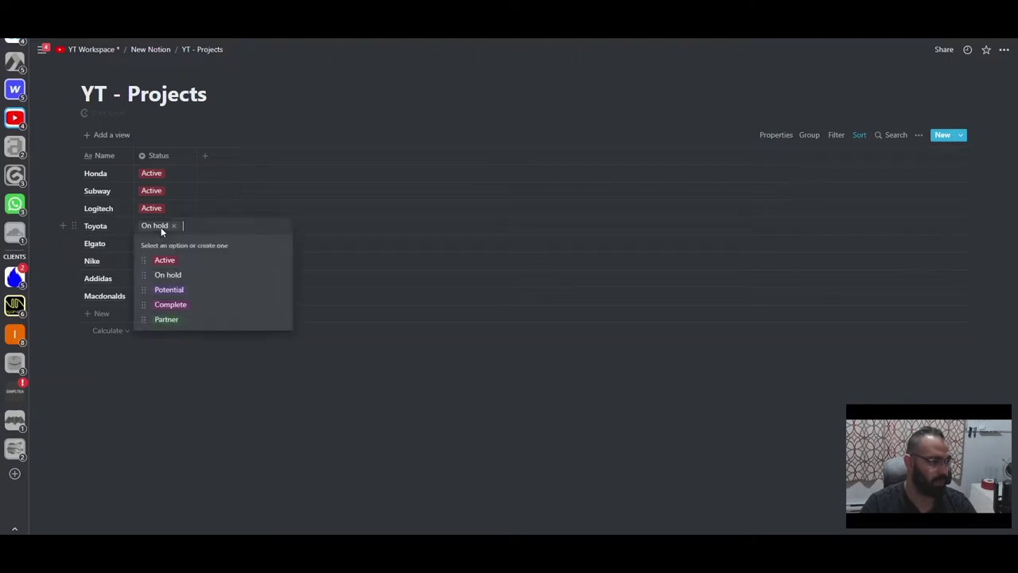
left_click(179, 322)
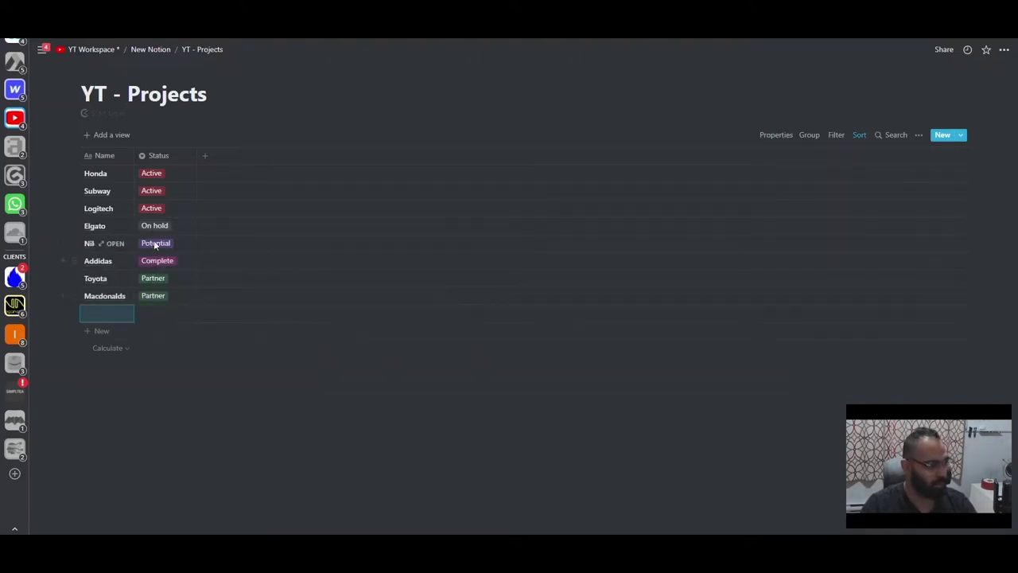
left_click(155, 235)
left_click(152, 319)
left_click(156, 264)
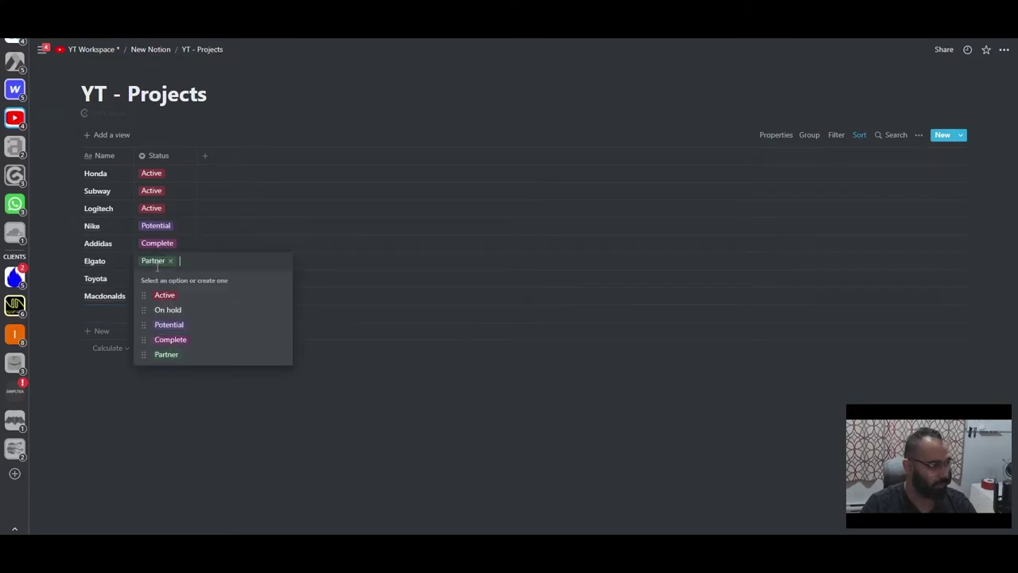
left_click_drag(143, 355, 143, 311)
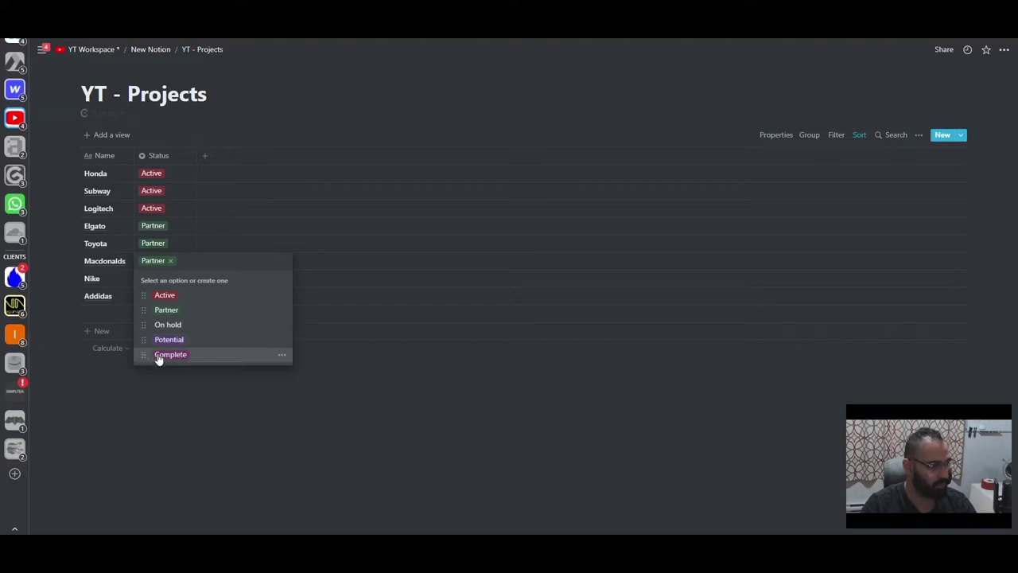
- Color the status options: On hold orange, Active green, Partner blue
left_click(282, 325)
left_click(256, 219)
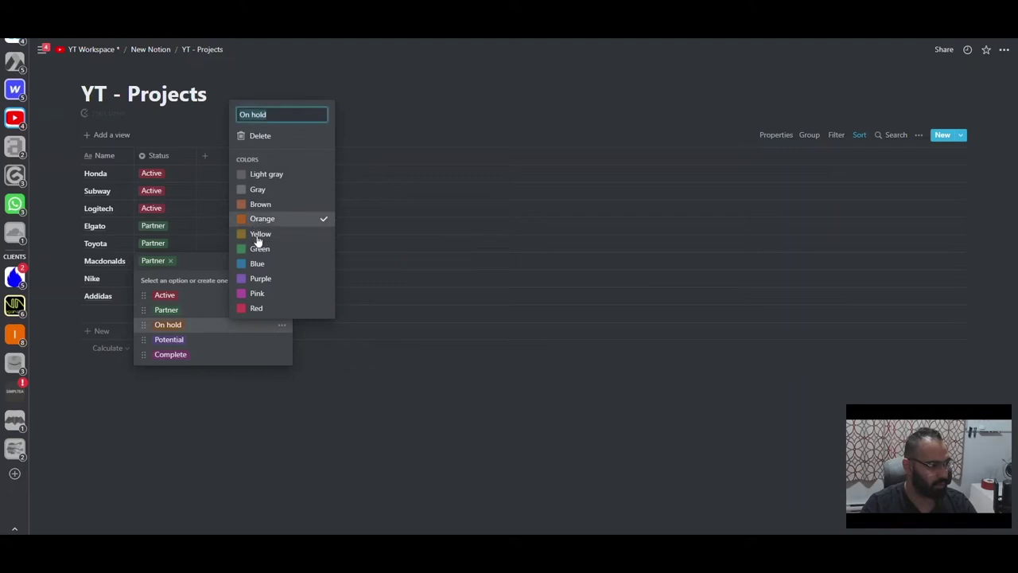
left_click(256, 351)
left_click(282, 294)
left_click(250, 450)
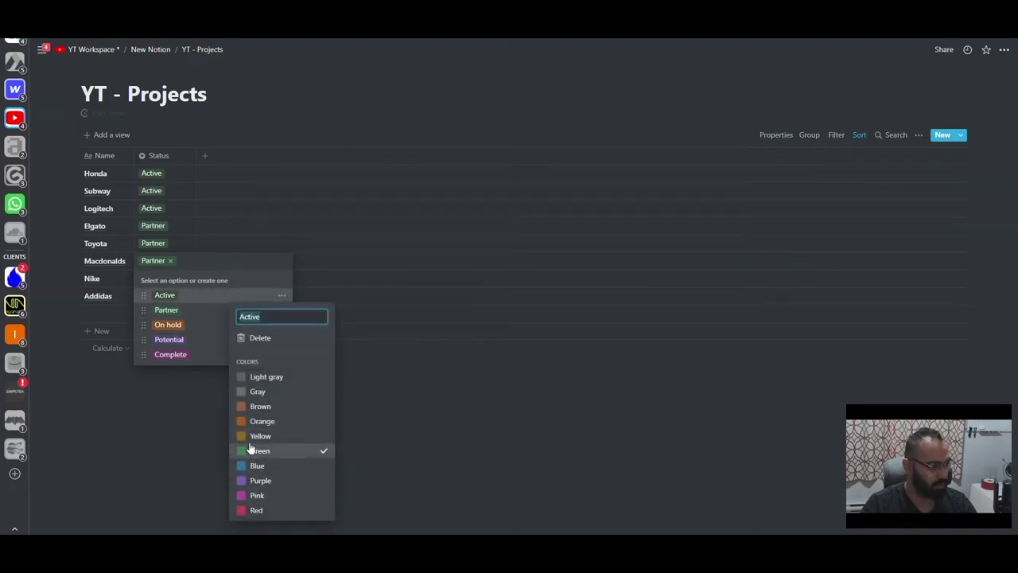
key("Escape")
left_click(283, 309)
left_click(254, 248)
key("Escape")
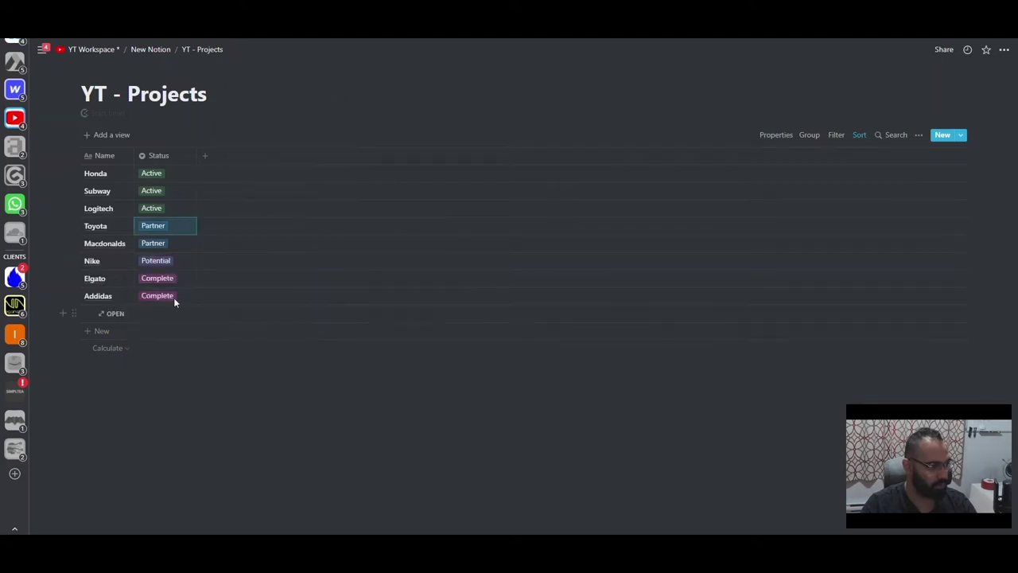
- Make the Complete status option gray
left_click(173, 295)
left_click(282, 389)
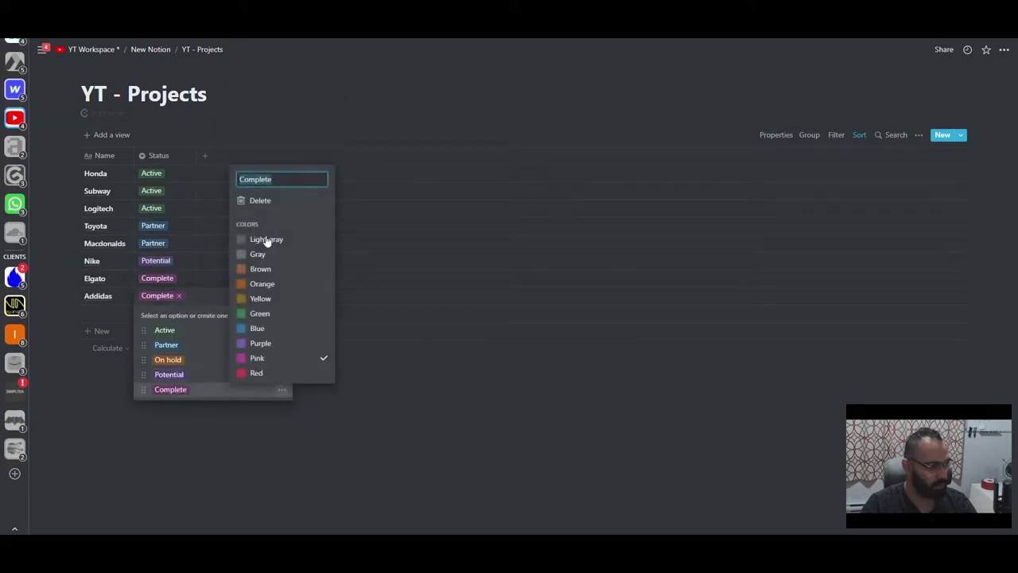
left_click(267, 253)
left_click(193, 226)
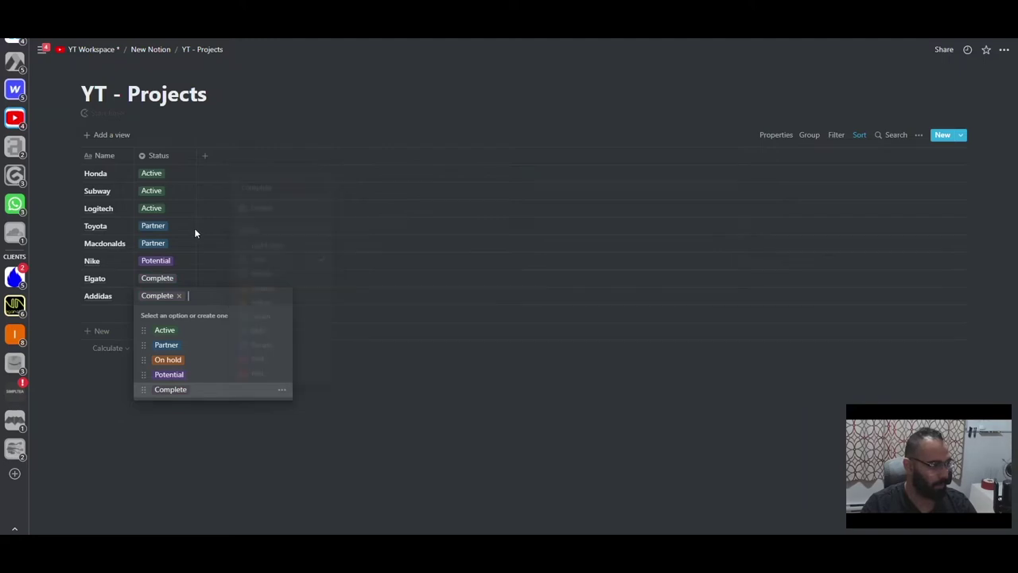
key("Escape")
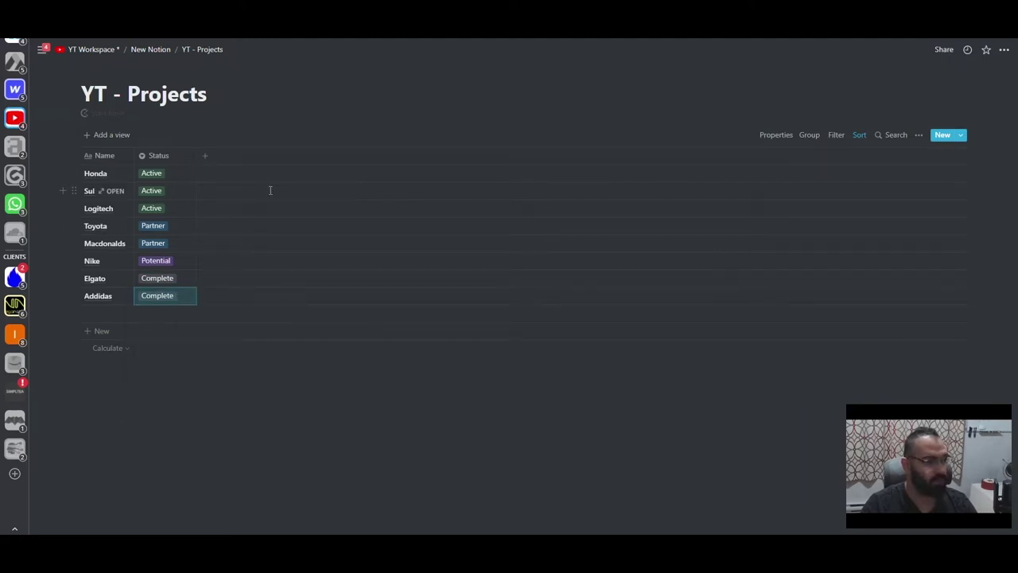
- Add columns named Tasks, Website / App and Client after Status
left_click(202, 157)
type("Task")
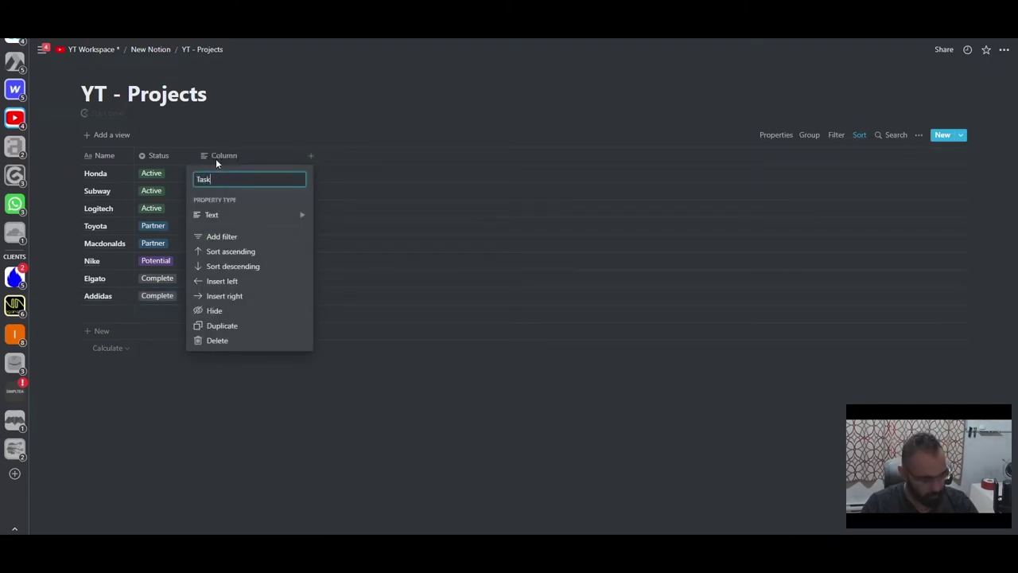
type("s")
key("Return")
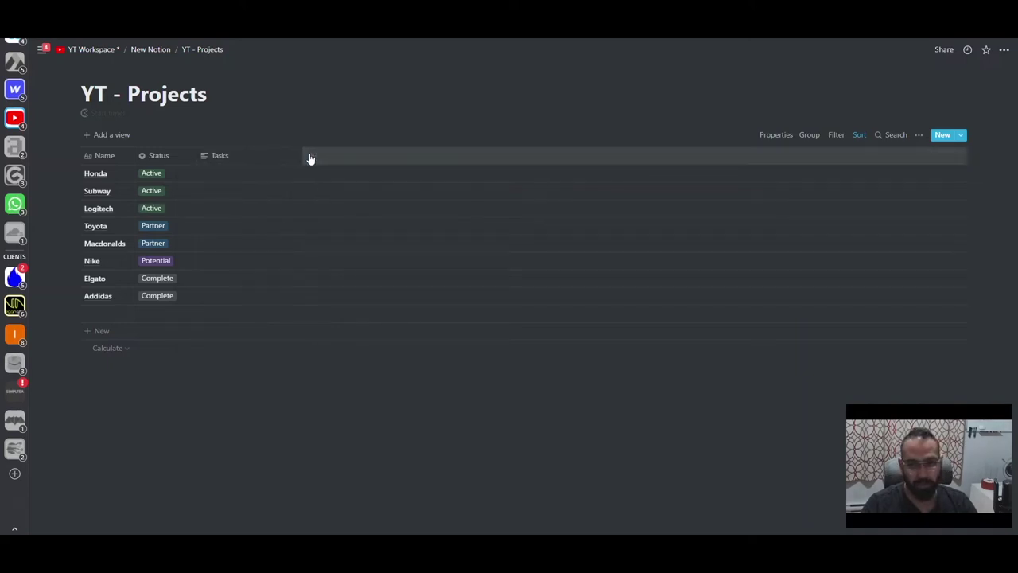
left_click(310, 158)
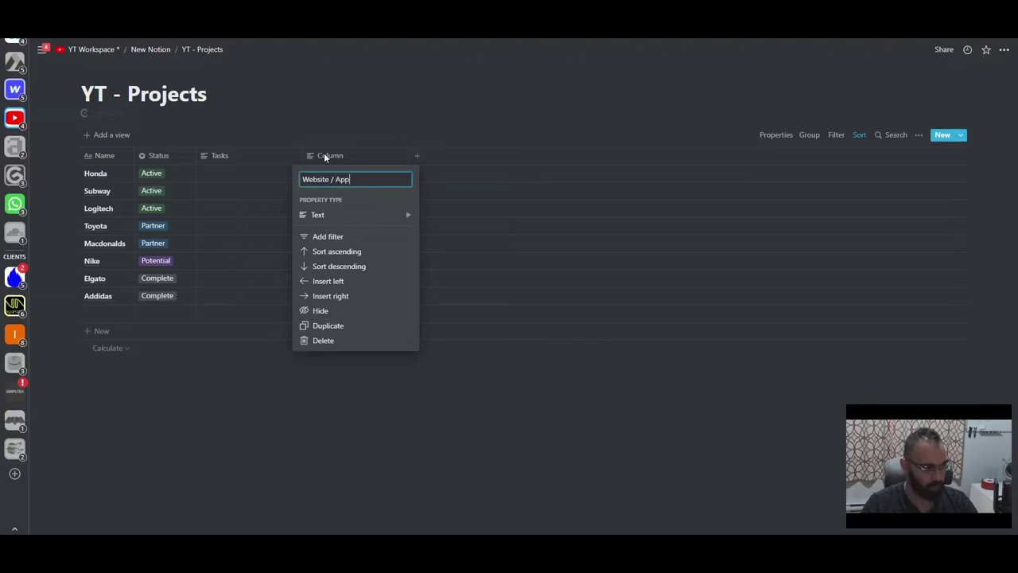
type("Website / App")
key("Return")
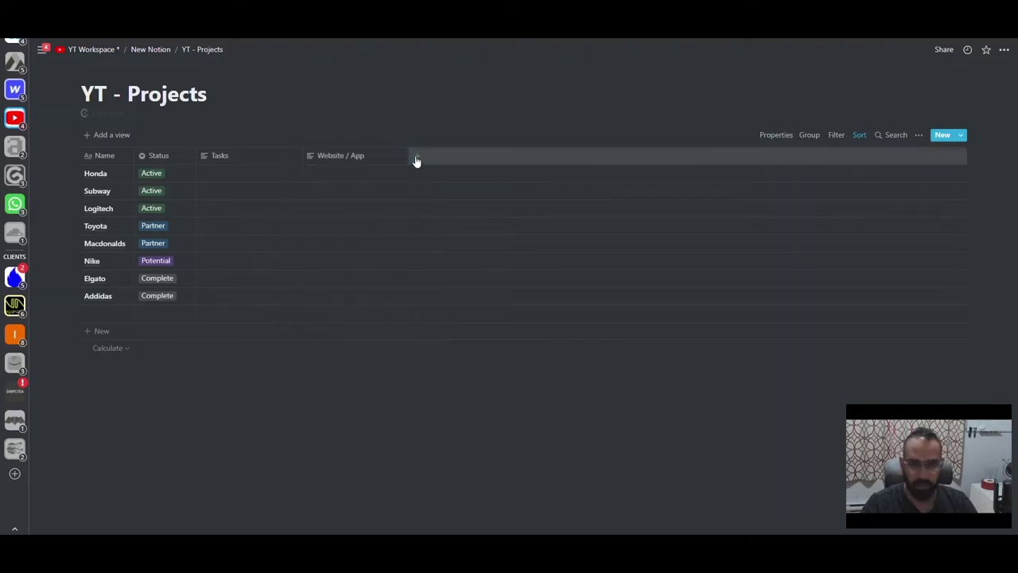
left_click(416, 157)
type("Cl")
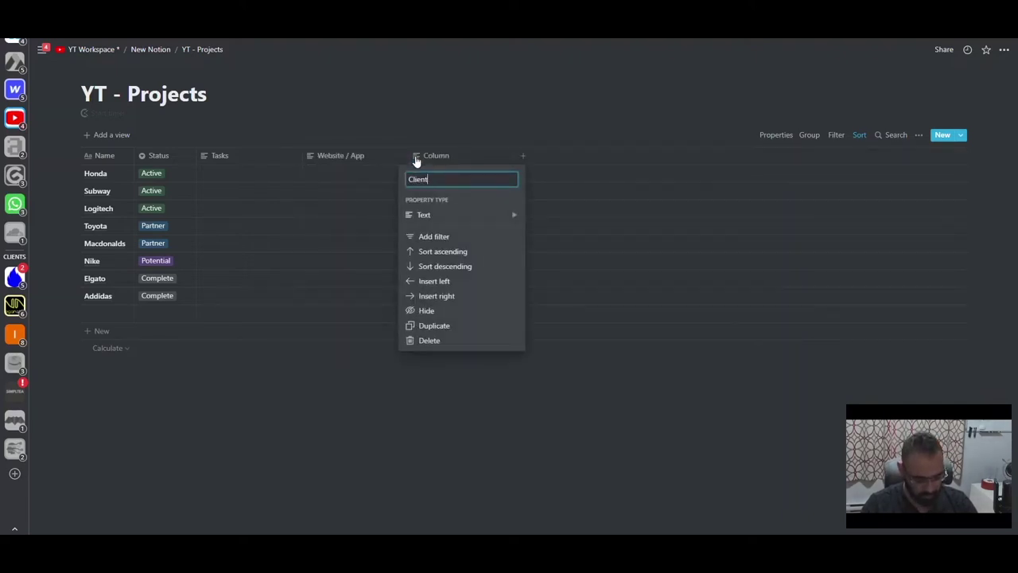
type("ient")
key("Return")
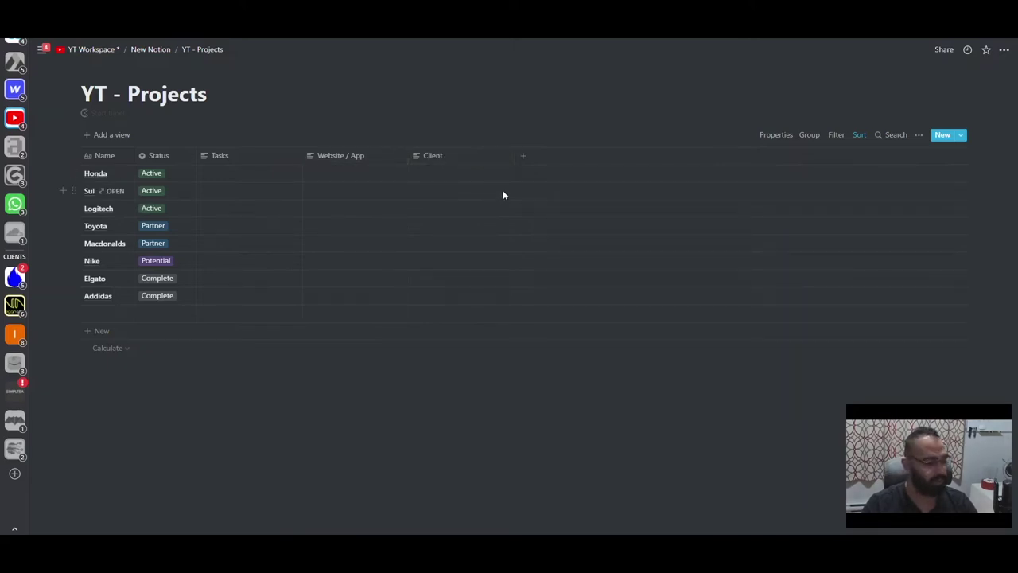
- Return to the New Notion page and add an empty line below the YT - Projects link
left_click(147, 52)
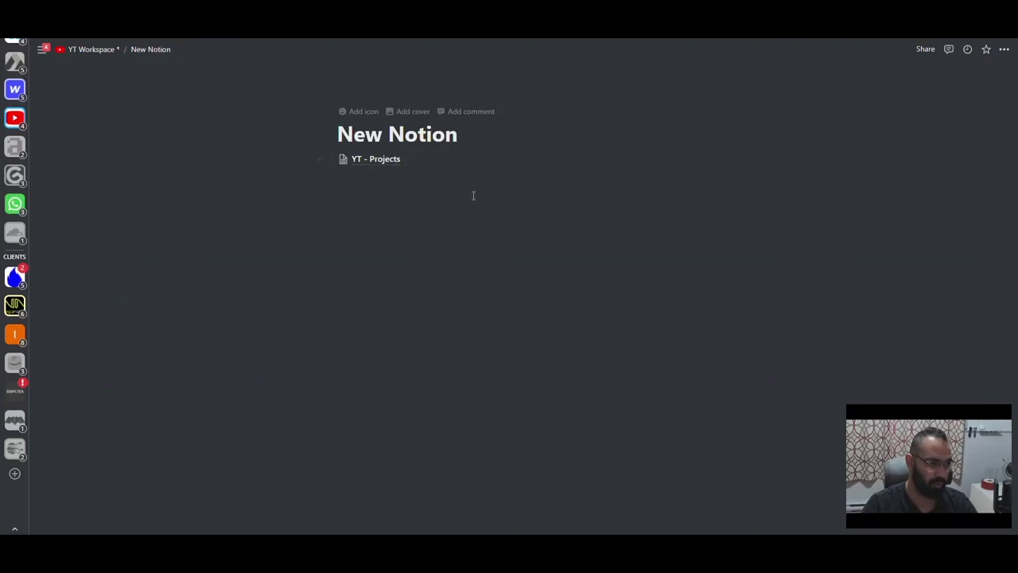
left_click(466, 139)
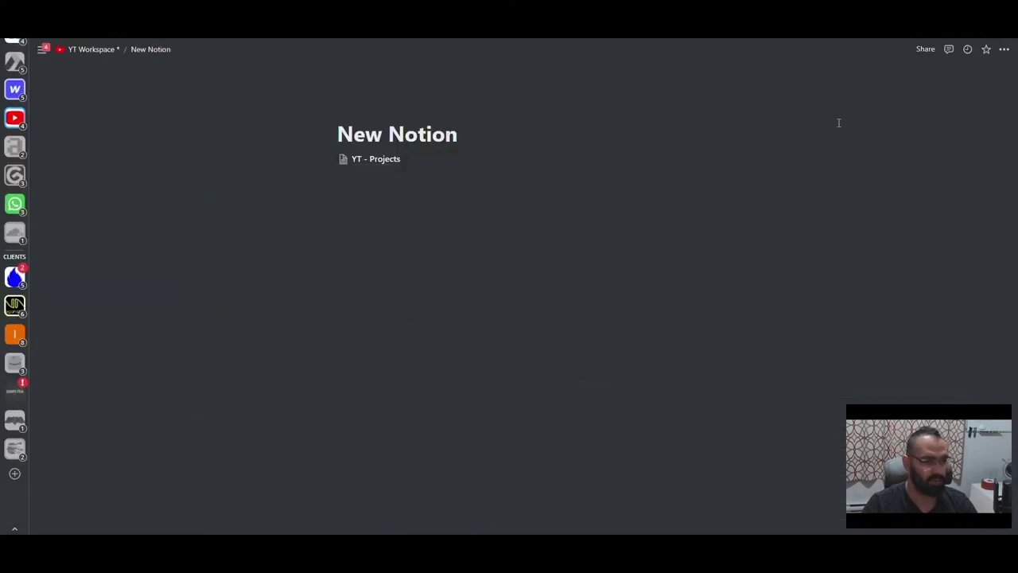
left_click(421, 187)
left_click(393, 161)
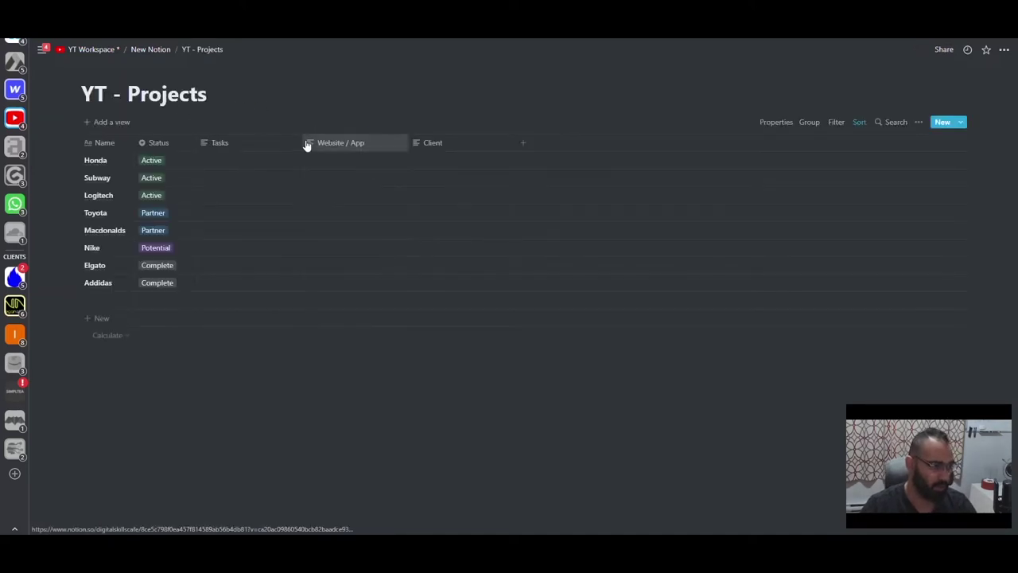
key("ctrl+[")
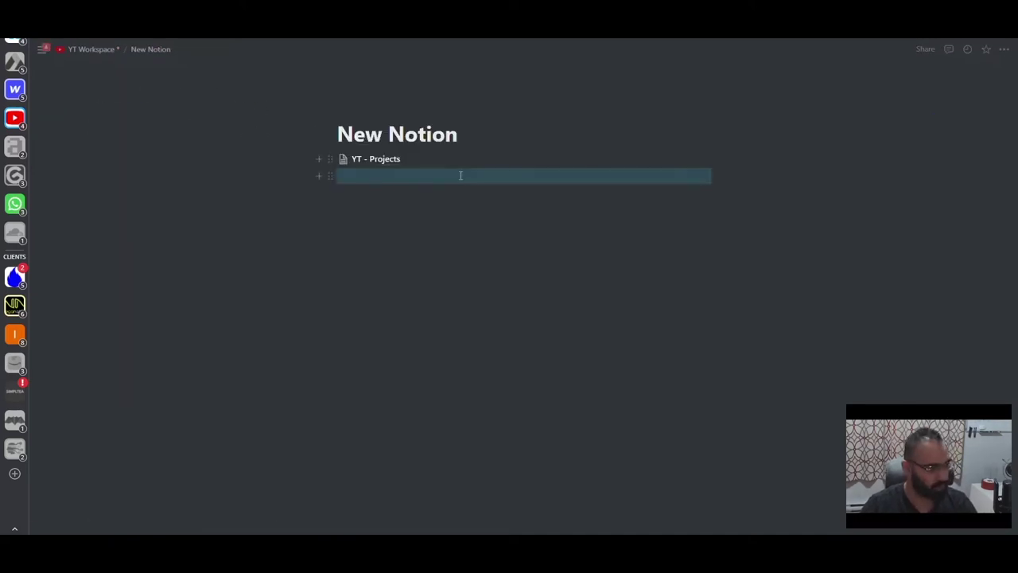
- Insert a new sub-page with /page and make it a table database
left_click(459, 175)
type("/p")
key("BackSpace")
type("page")
key("Return")
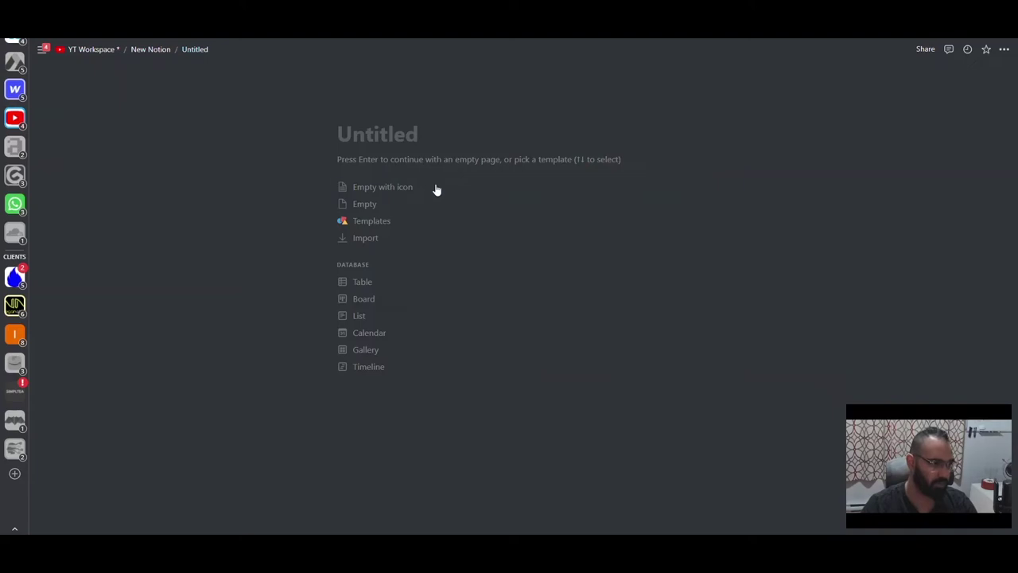
left_click(401, 283)
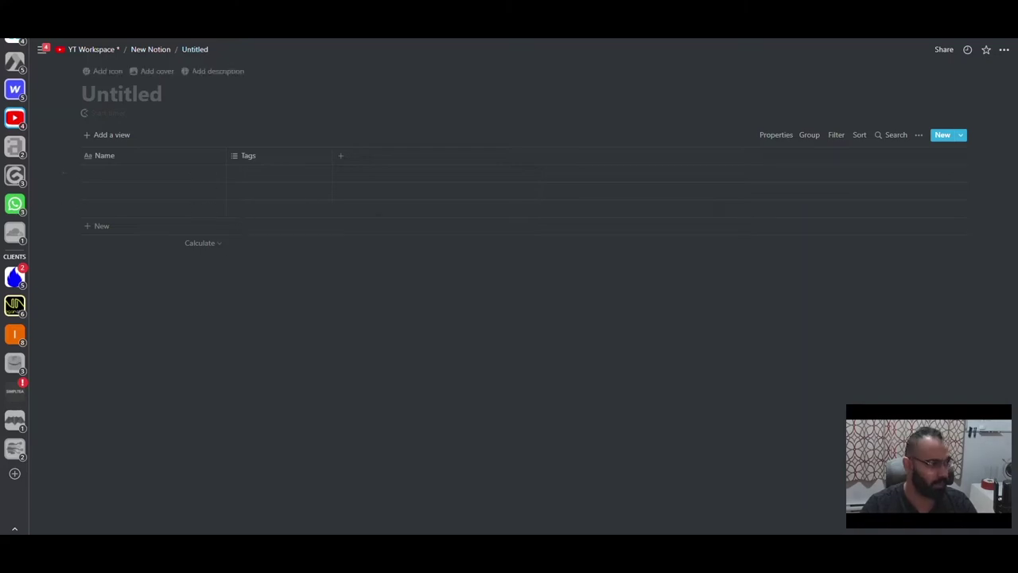
- Insert a second empty sub-page on New Notion with /page
left_click(342, 211)
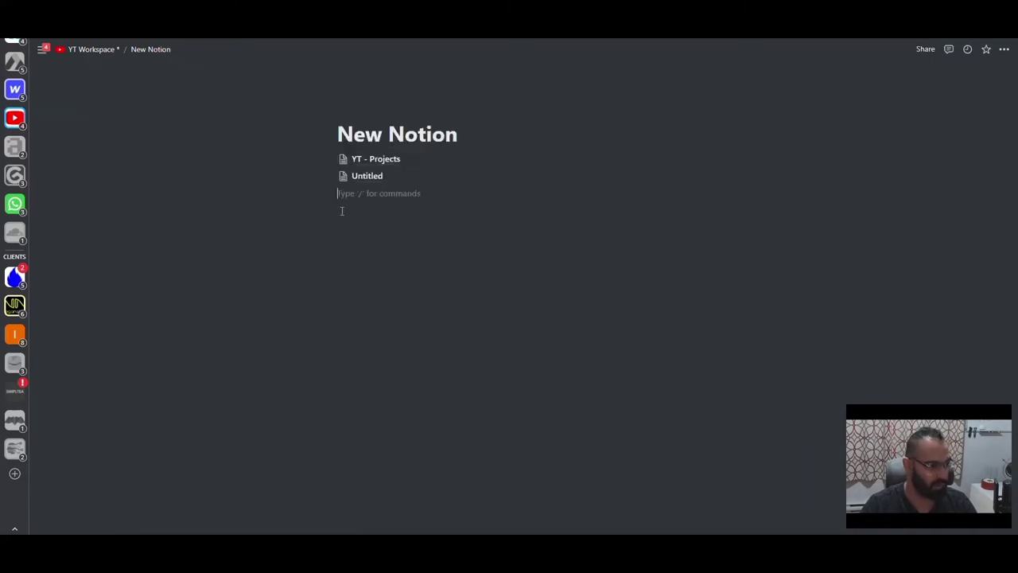
type("/page")
key("Return")
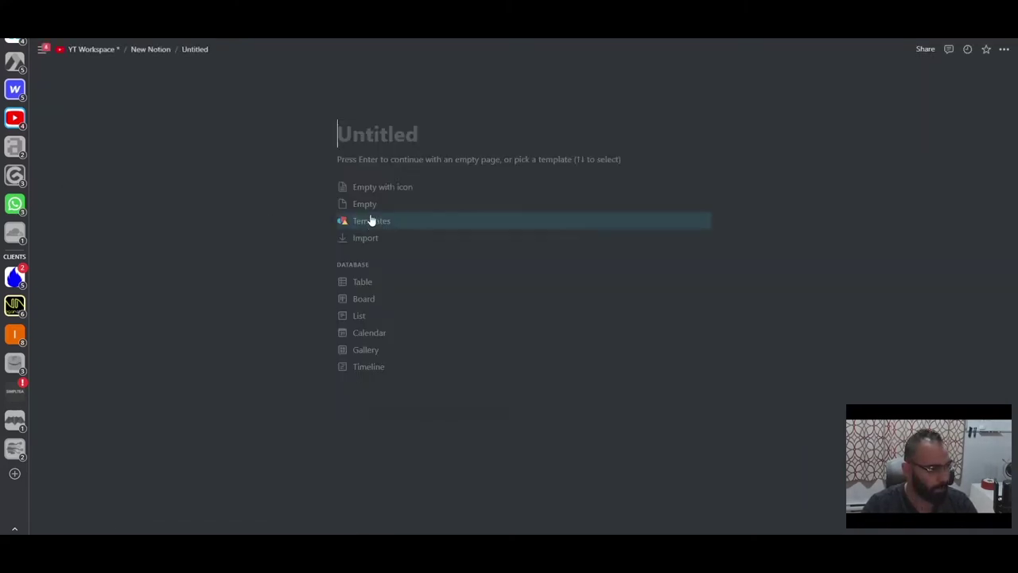
key("Return")
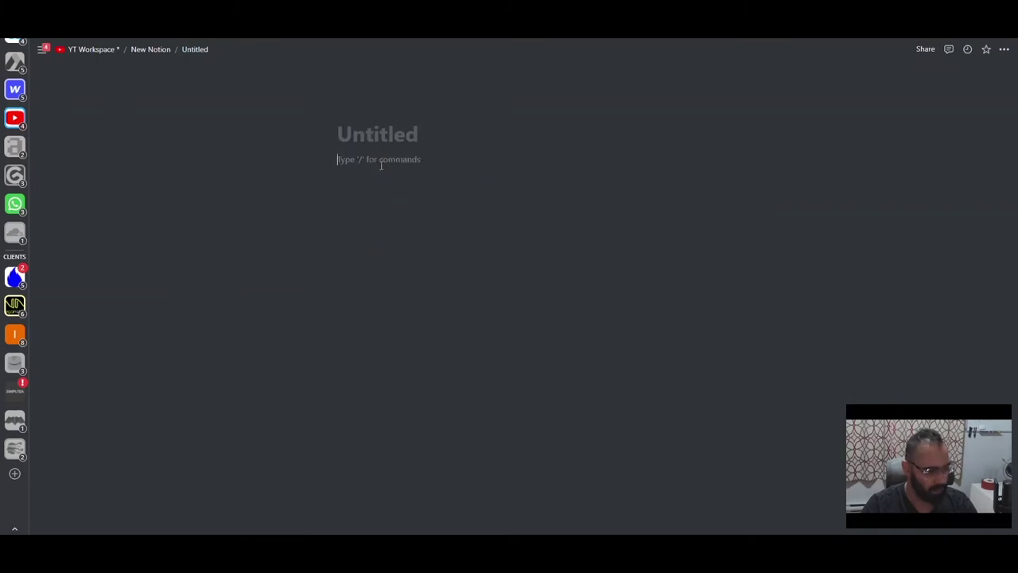
- Add an inline table database to it, then reopen the first Untitled database
type("/inline")
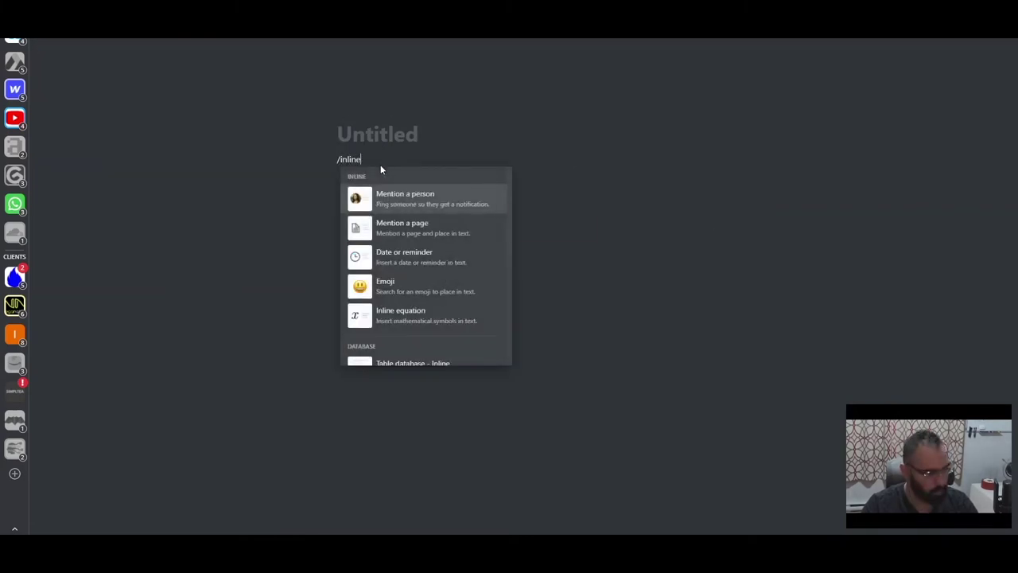
scroll(412, 244, "down", 2)
left_click(405, 264)
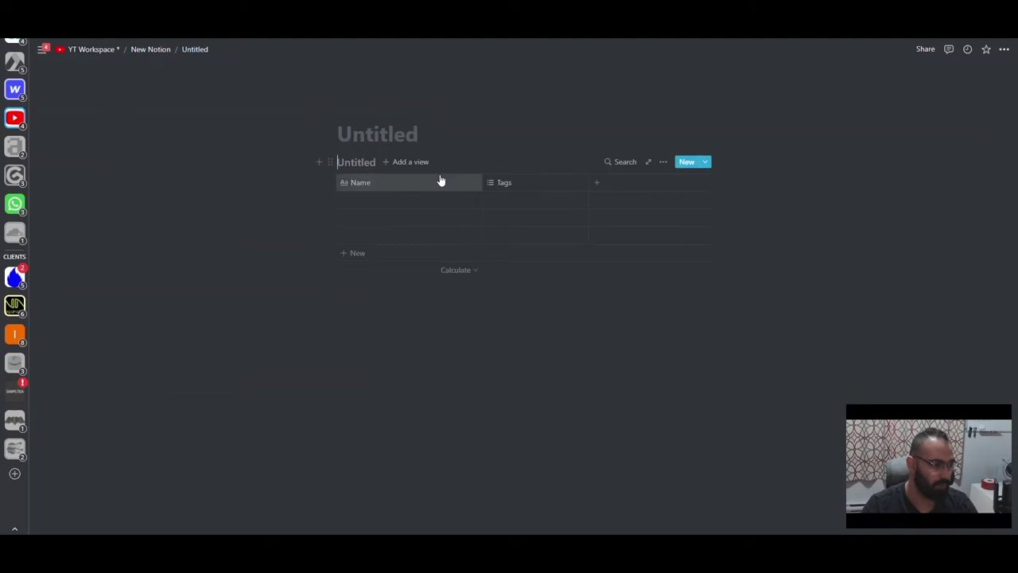
left_click(422, 307)
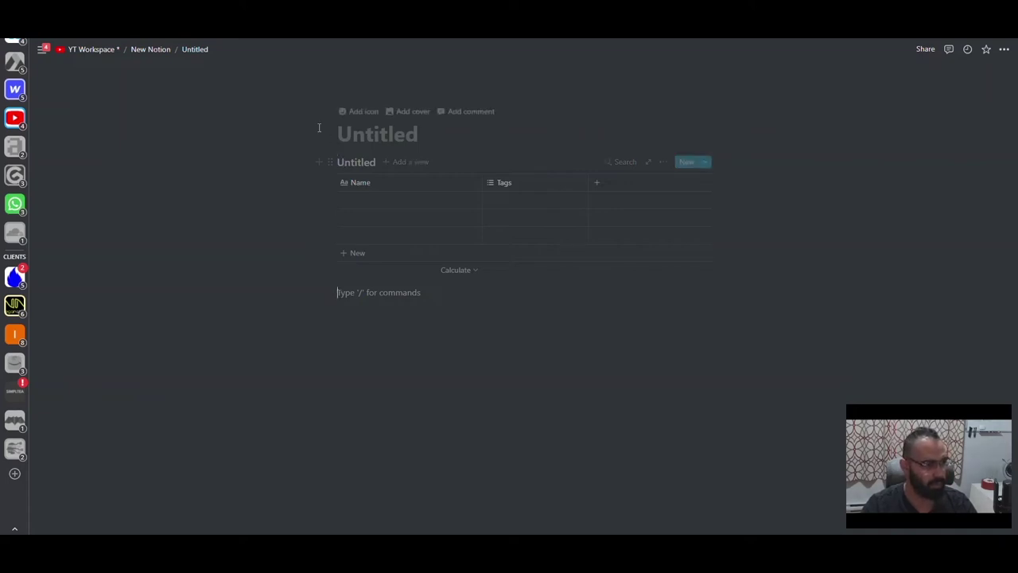
key("ctrl+bracketleft")
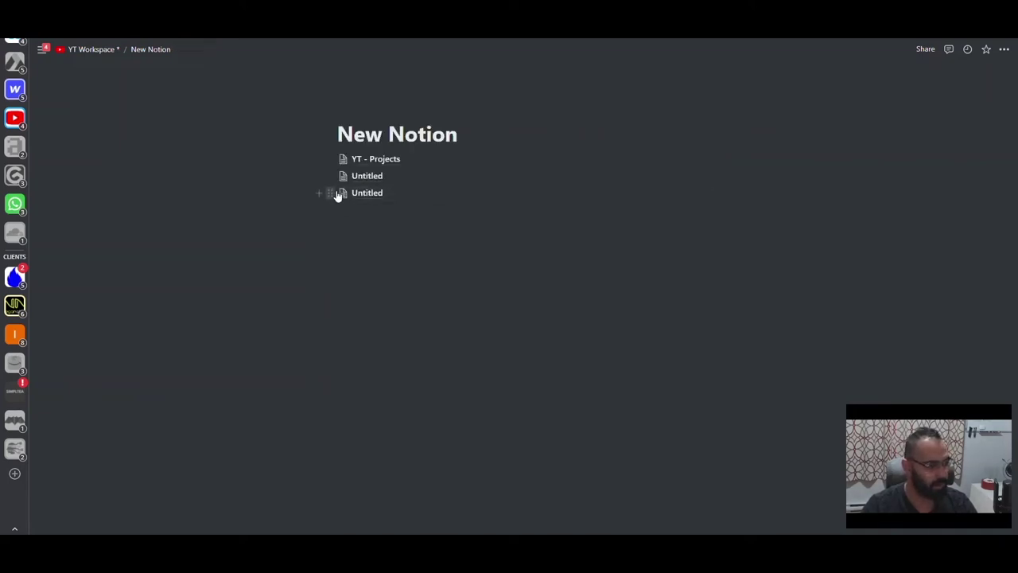
left_click(359, 178)
- Title the database 'YT - Clients'
left_click(152, 95)
type("Client")
key("ctrl+BackSpace")
type("YT - ")
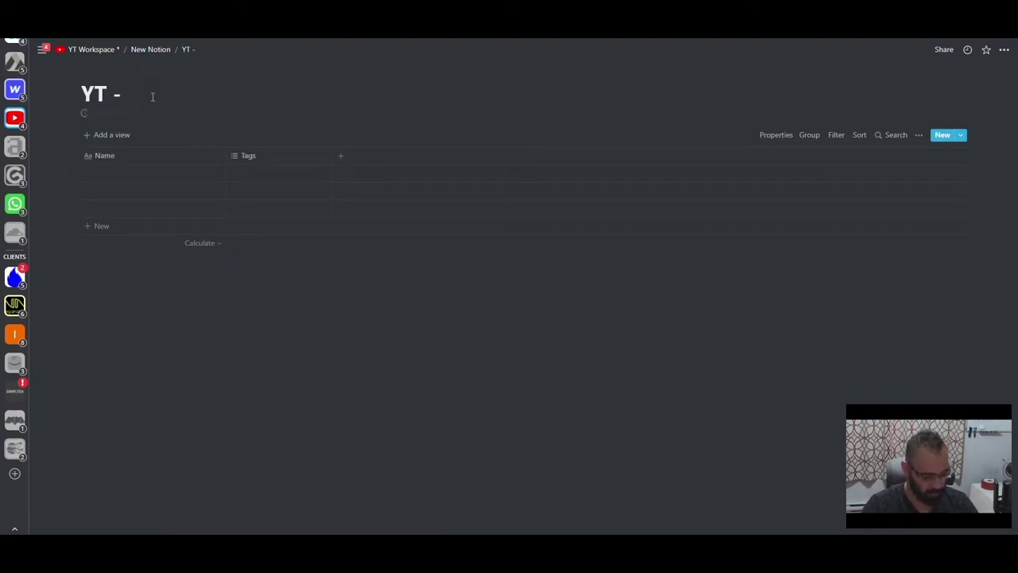
type("Clients")
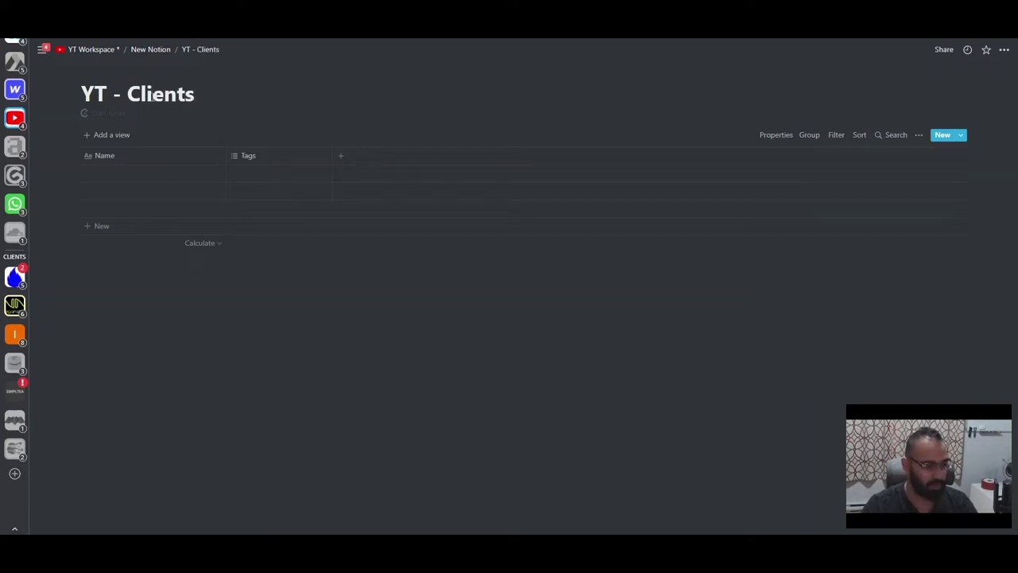
- Enter the first four client names in the Name column
left_click(167, 175)
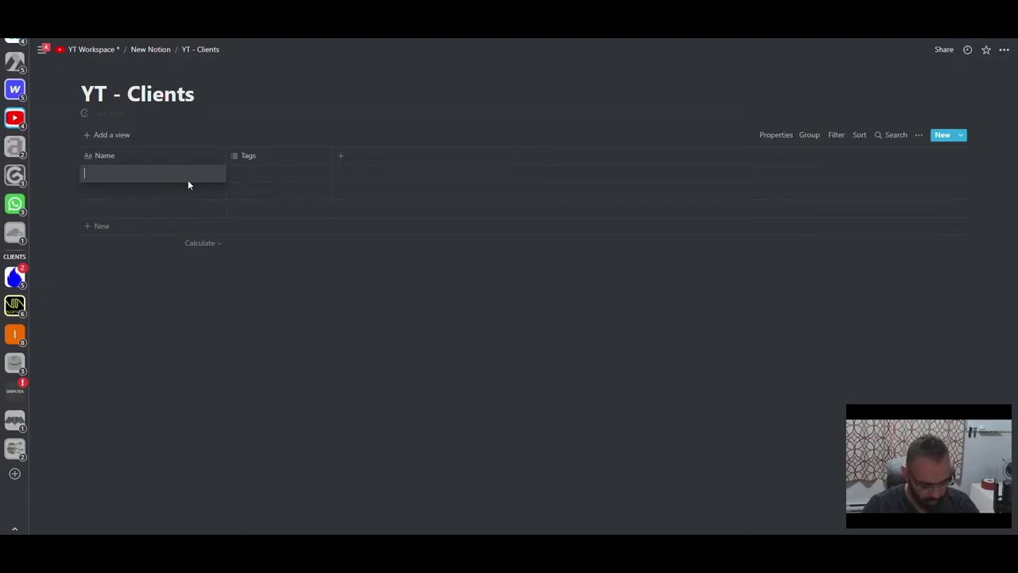
type("George")
key("Return")
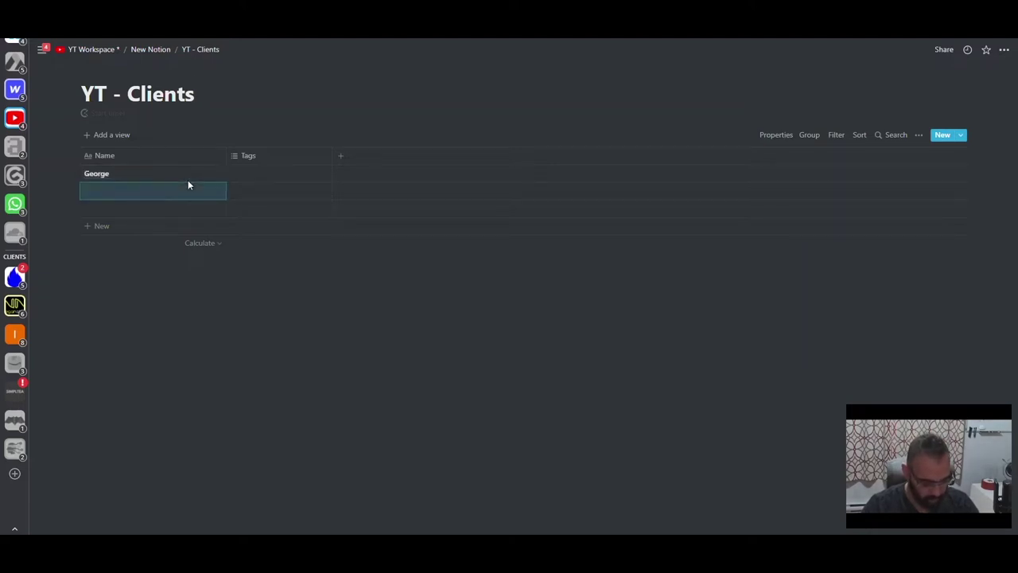
type("Ahmed")
key("Return")
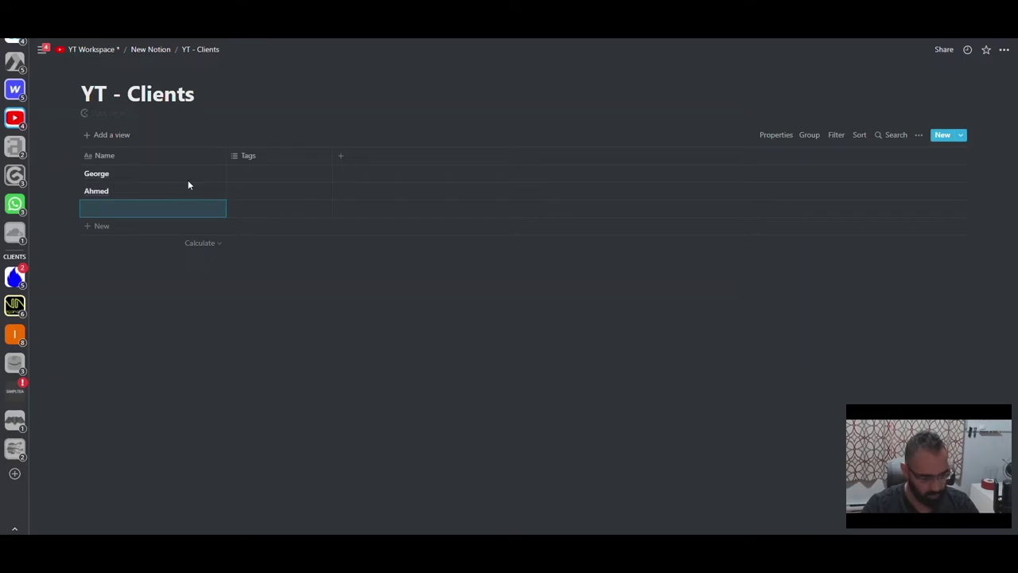
type("Tony")
key("Return")
type("Mo")
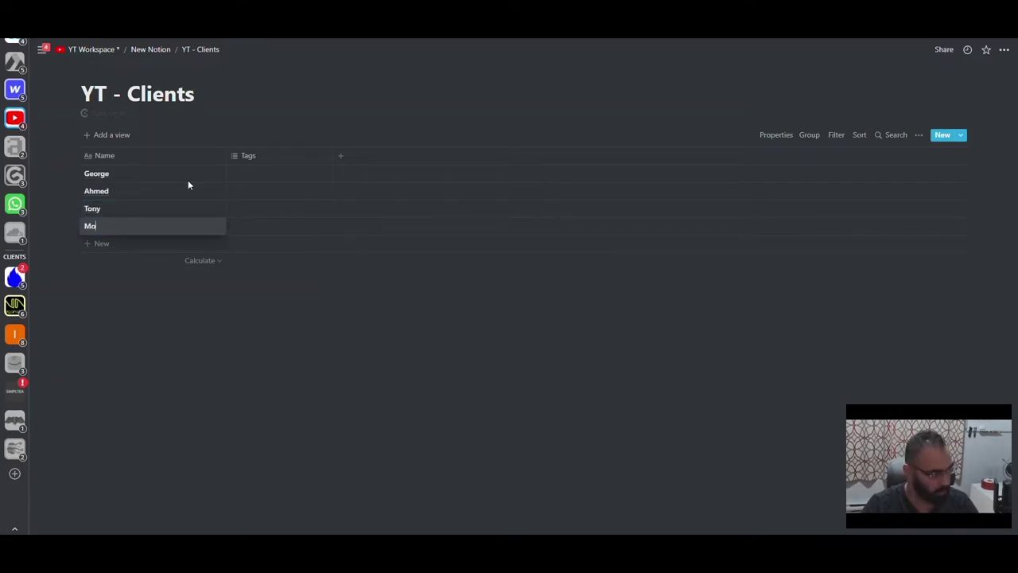
key("Return")
- Enter the remaining four client names, fixing a typo in the last one
type("Eric")
key("Return")
type("Ragnar")
key("Return")
type("Thomas Sh")
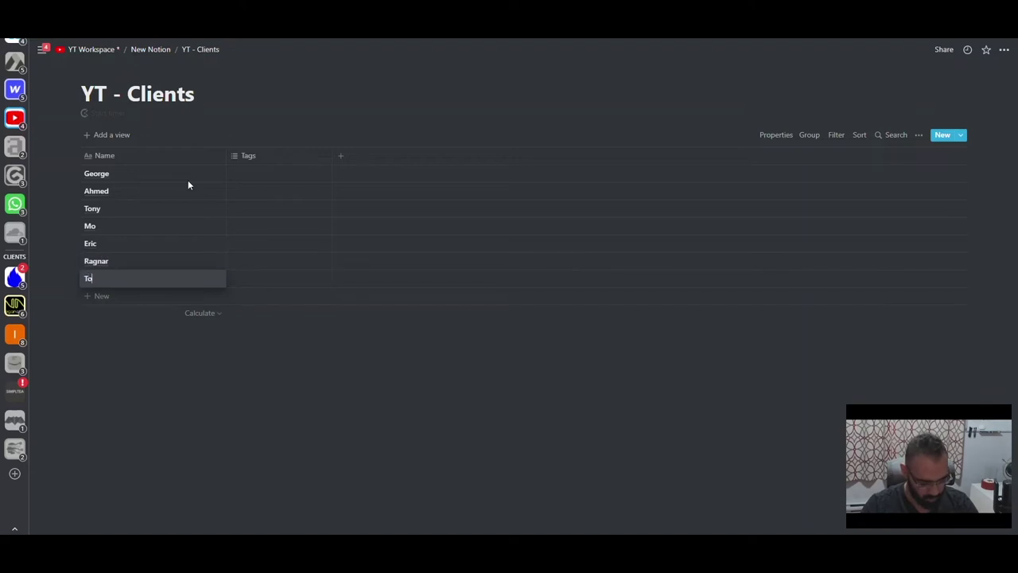
type("elby")
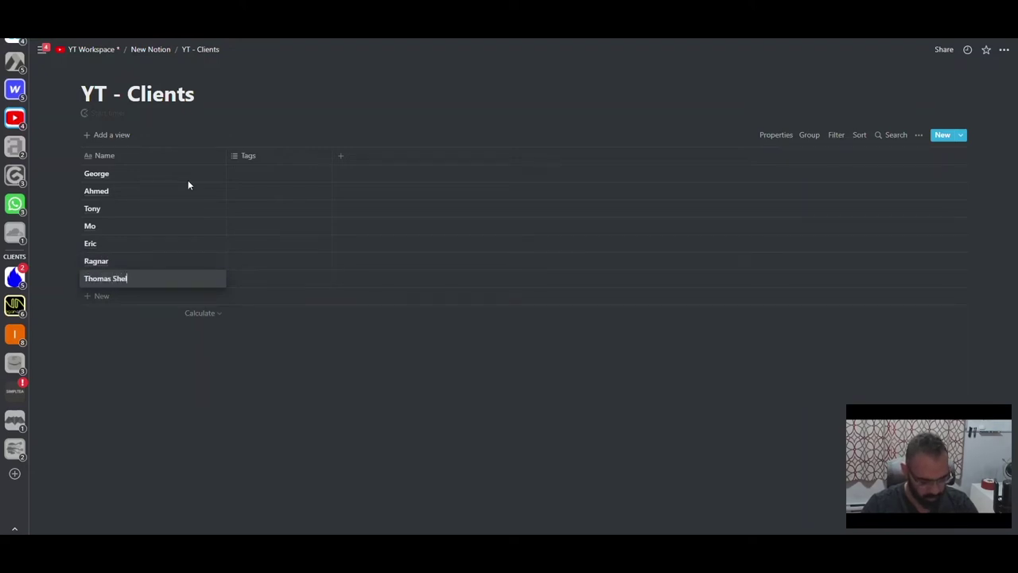
key("Return")
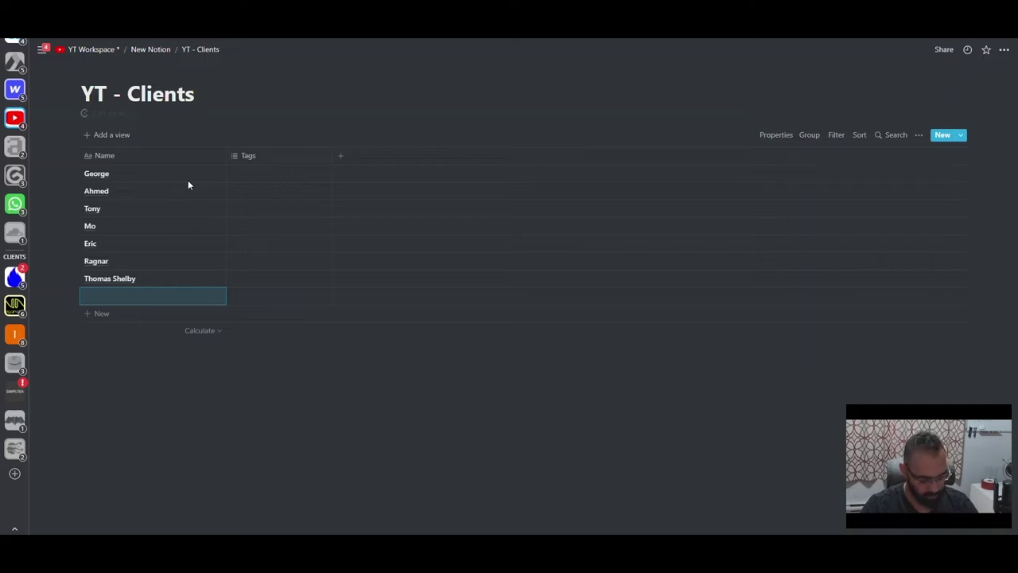
type("Bjonm")
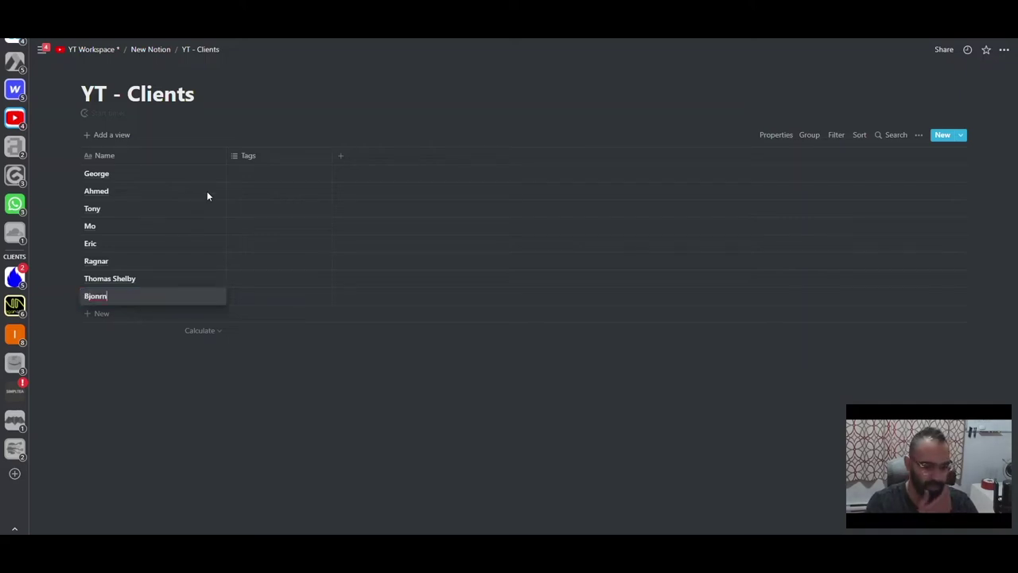
key("BackSpace")
key("BackSpace")
key("BackSpace")
type("rn")
key("Escape")
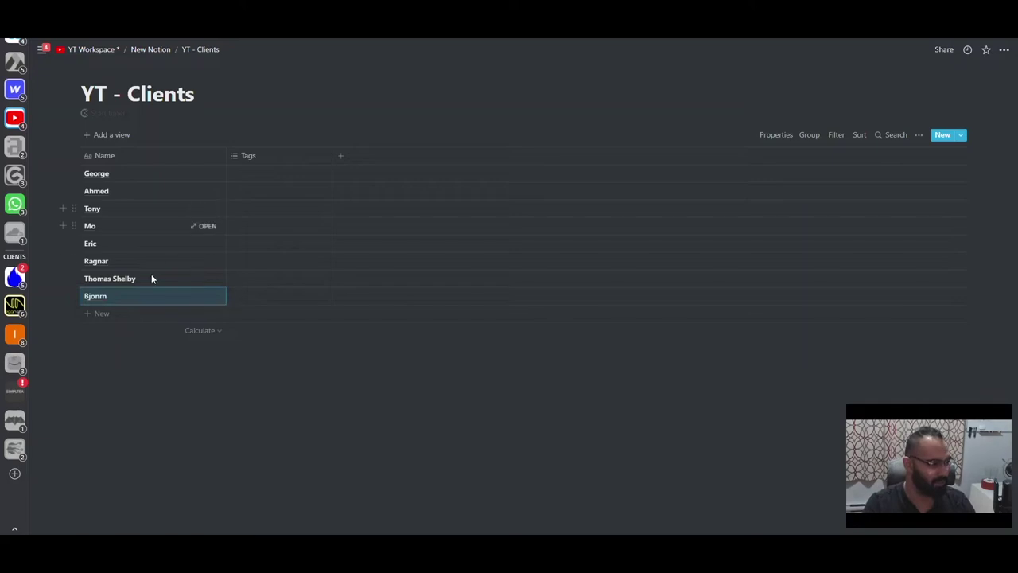
- Narrow the Name column and return to the New Notion page
left_click(222, 155)
left_click_drag(224, 155, 160, 155)
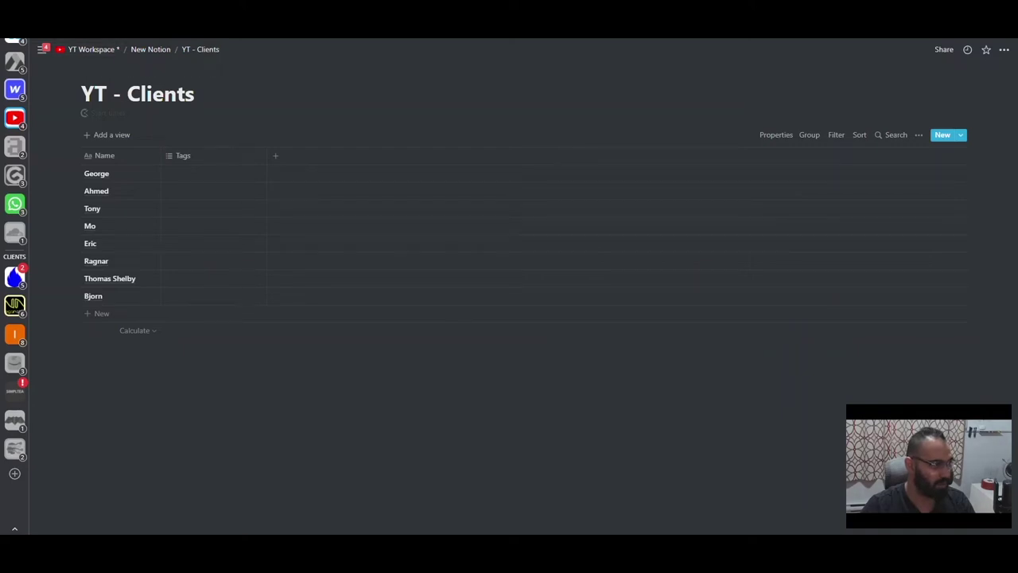
left_click(150, 49)
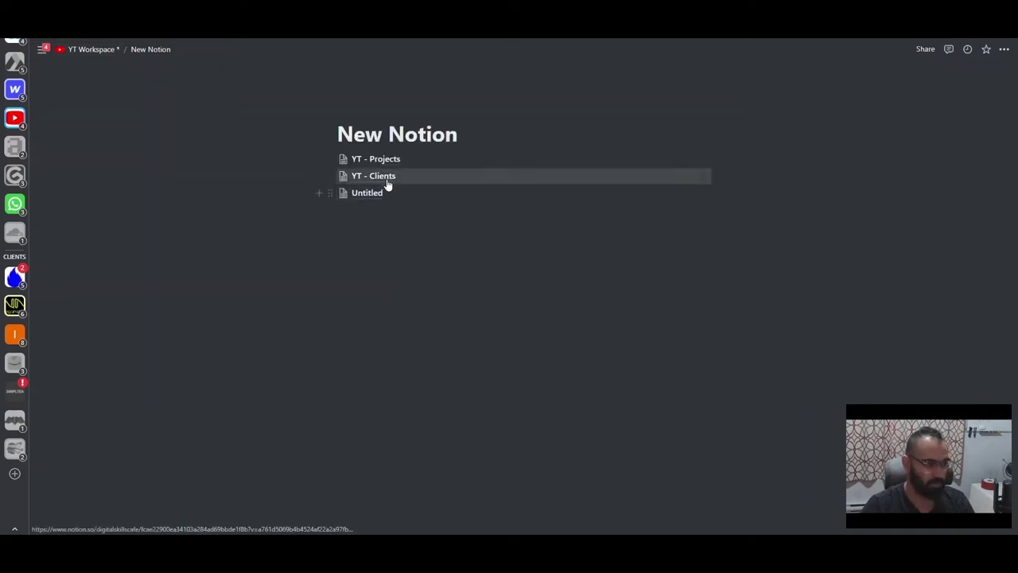
- In YT - Projects, change the Client column's type to a relation targeting the YT - Clients database
left_click(371, 162)
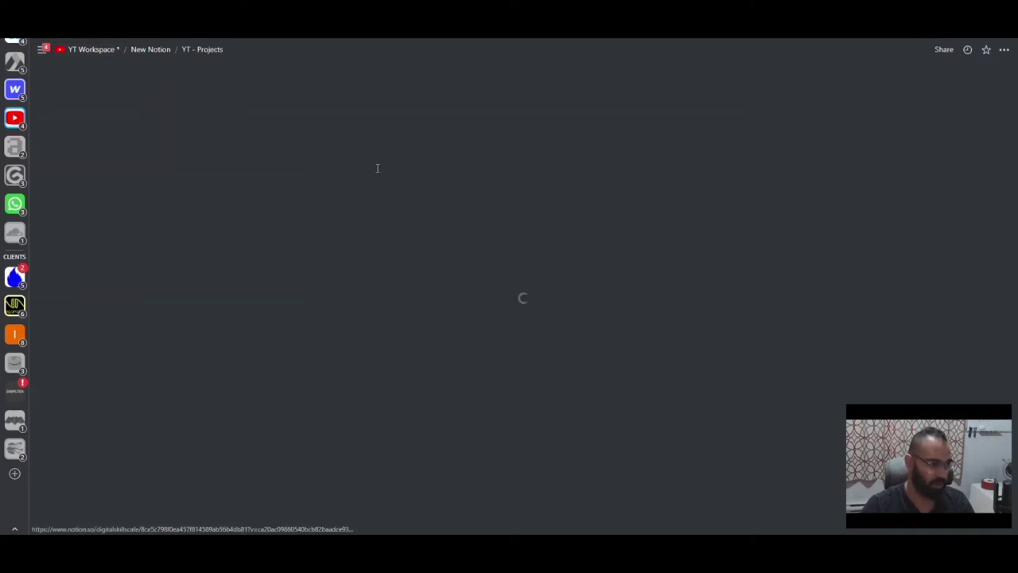
left_click(421, 144)
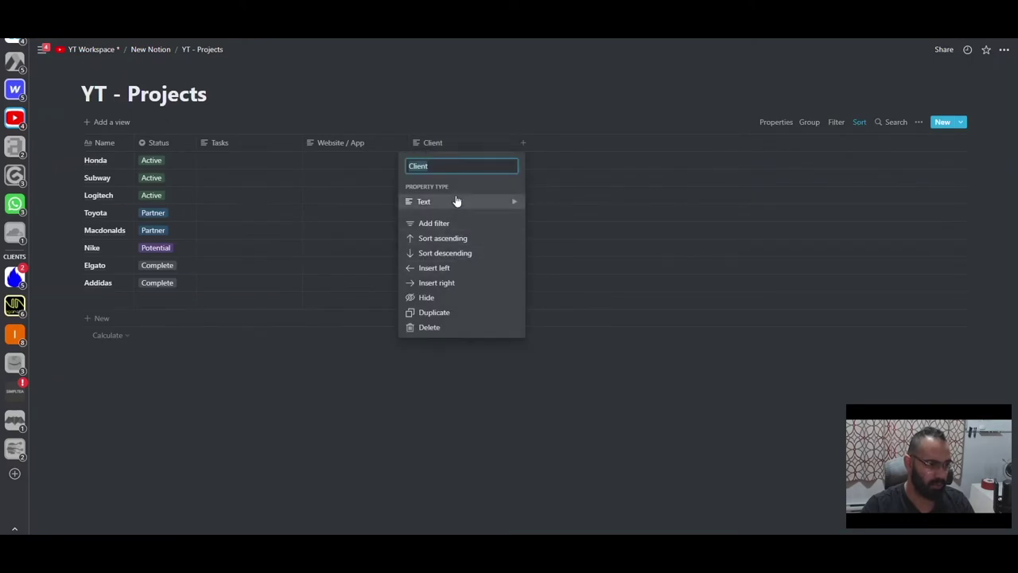
left_click(458, 201)
scroll(565, 231, "down", 2)
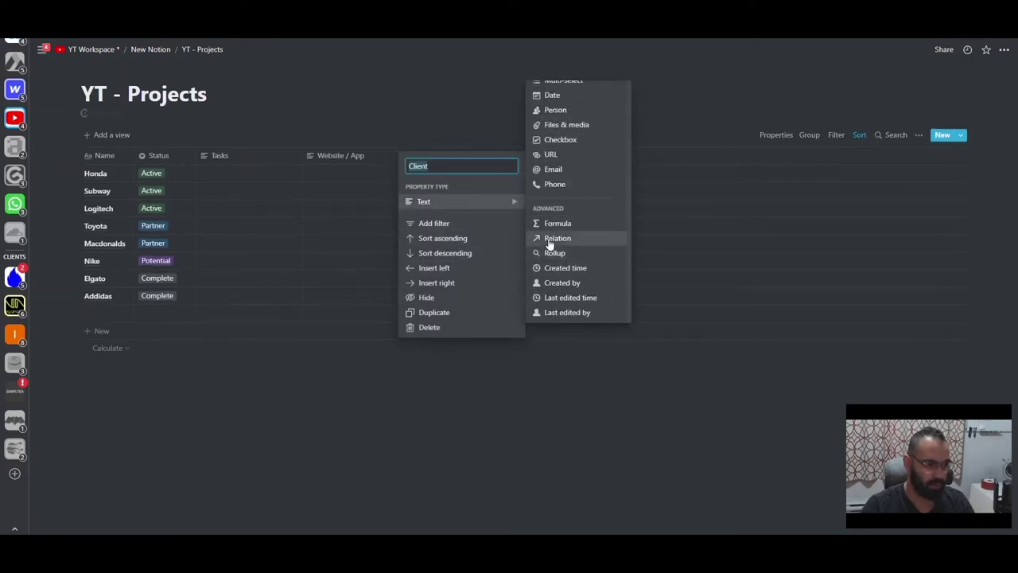
left_click(551, 241)
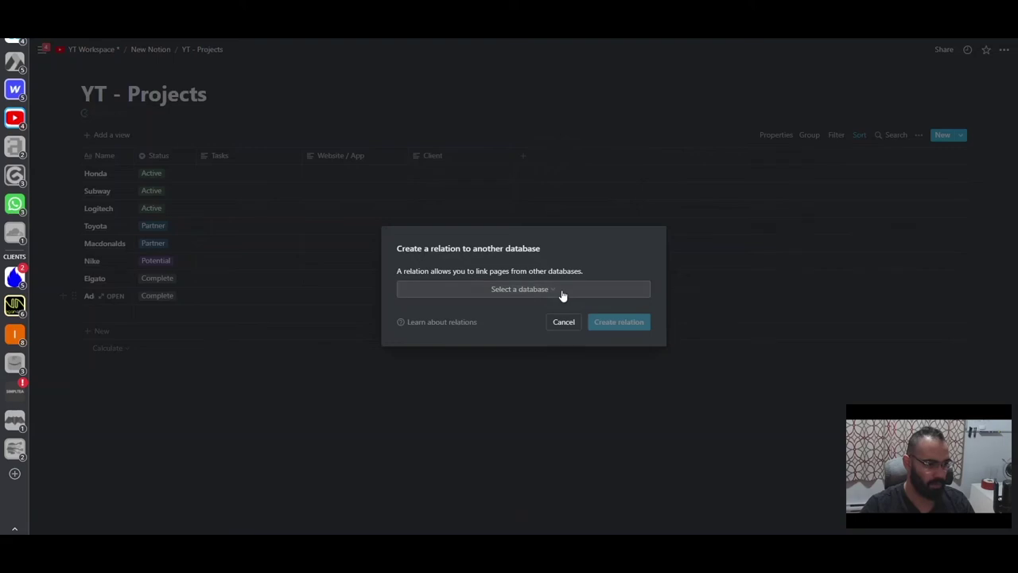
left_click(561, 291)
left_click(510, 290)
type("yt -")
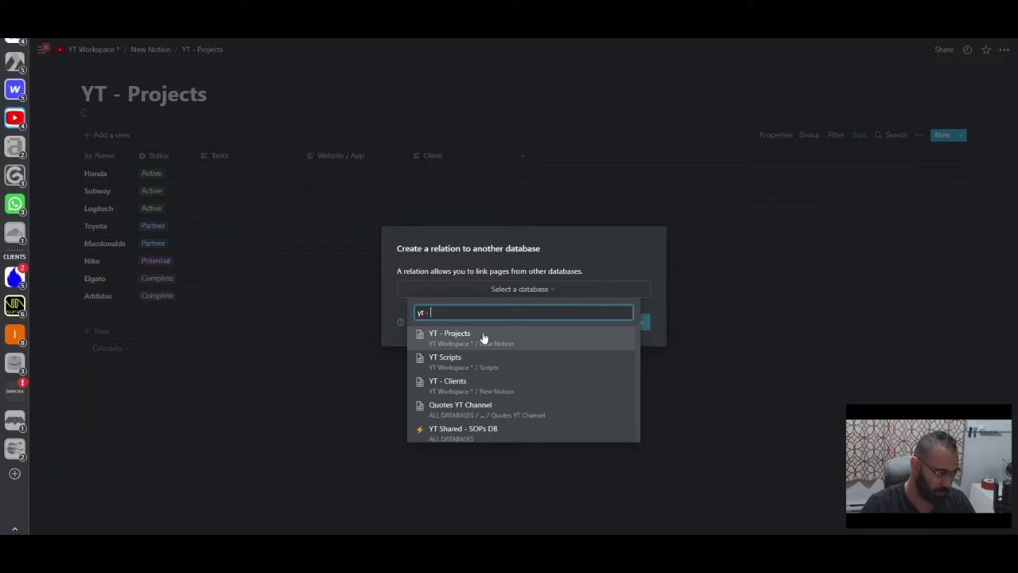
left_click(472, 381)
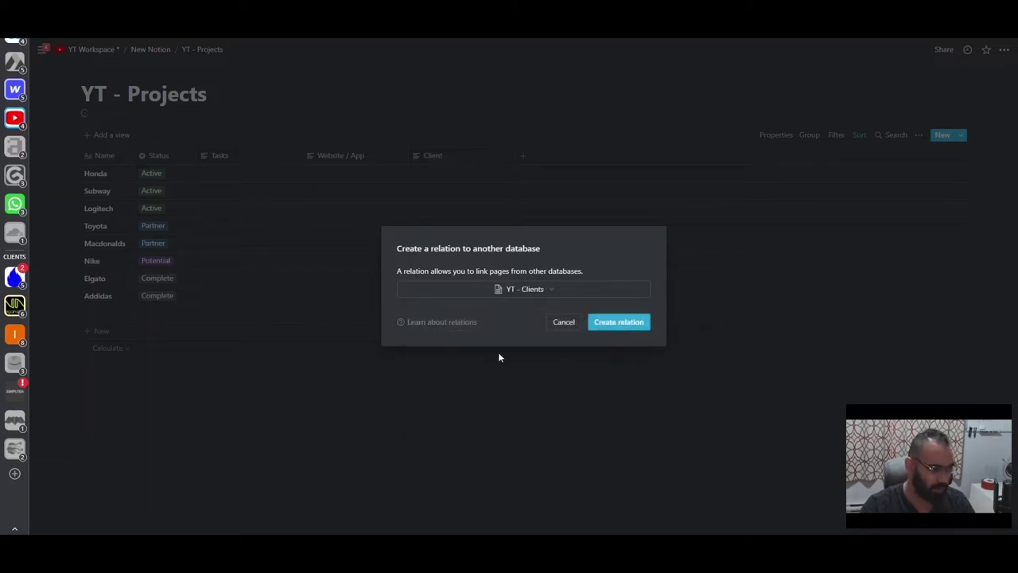
left_click(620, 320)
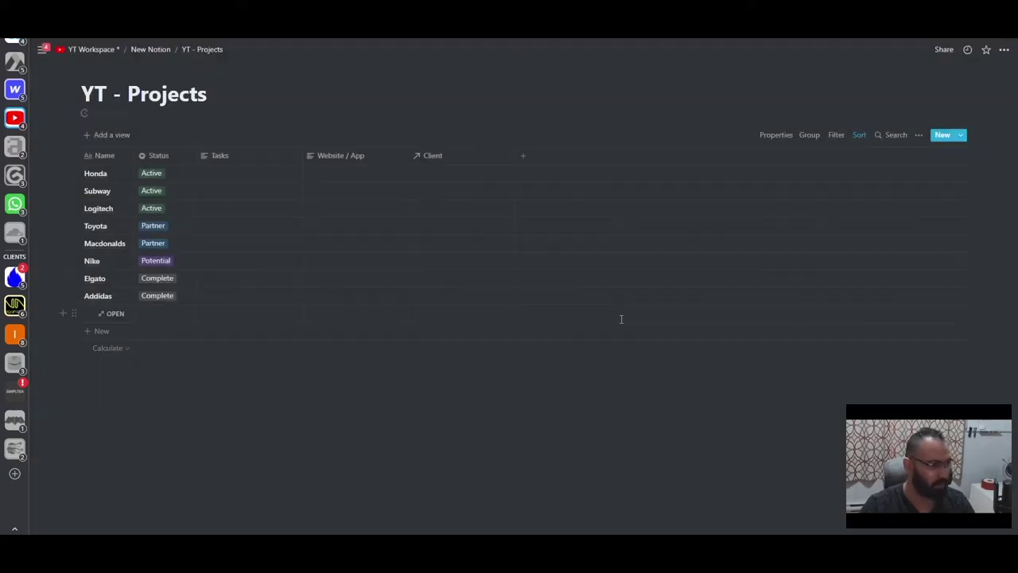
- Link the Honda, Subway and Logitech projects to their clients in the Client column
left_click(450, 180)
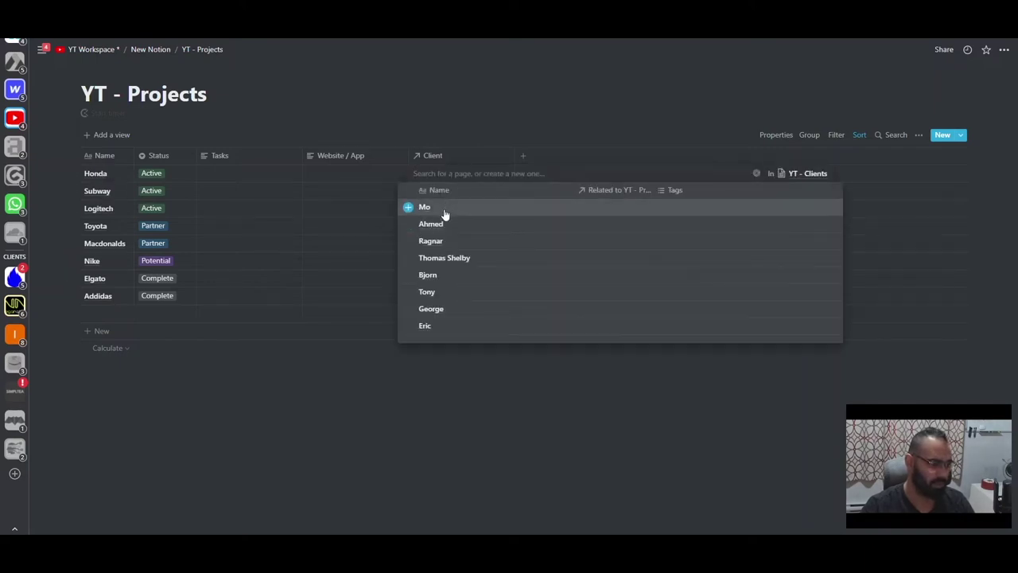
left_click(445, 213)
left_click(423, 264)
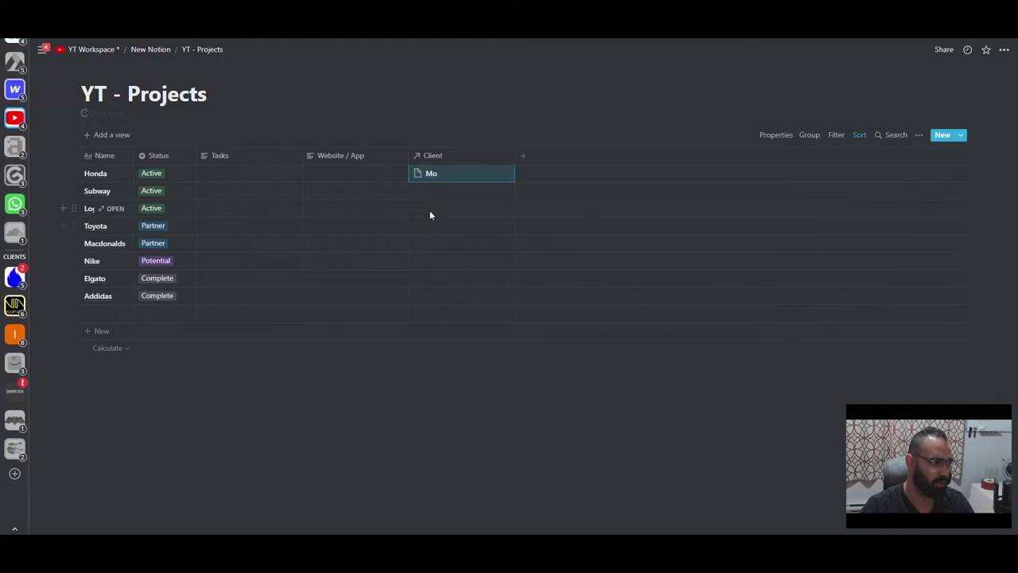
key("Return")
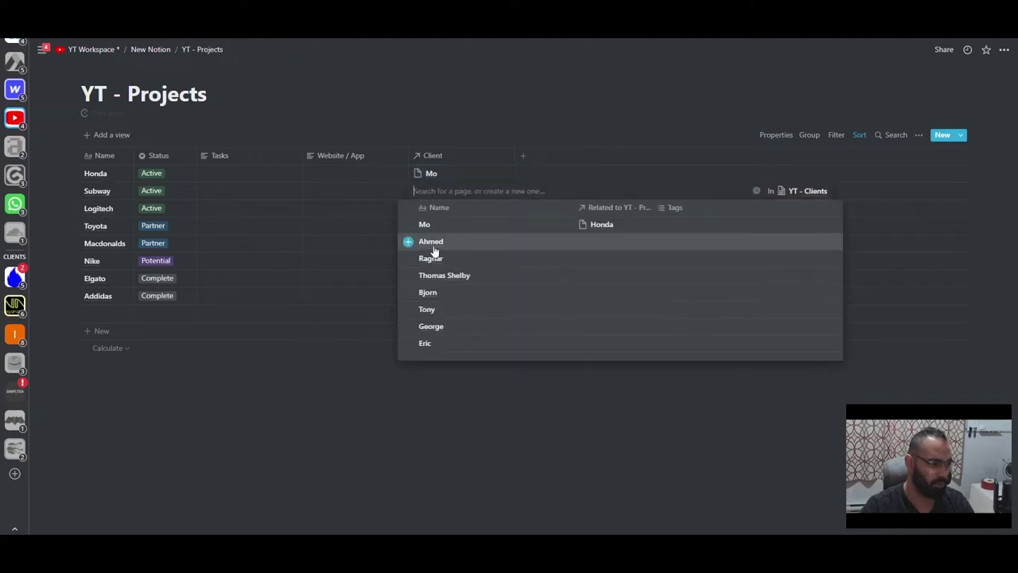
left_click(433, 246)
left_click(427, 269)
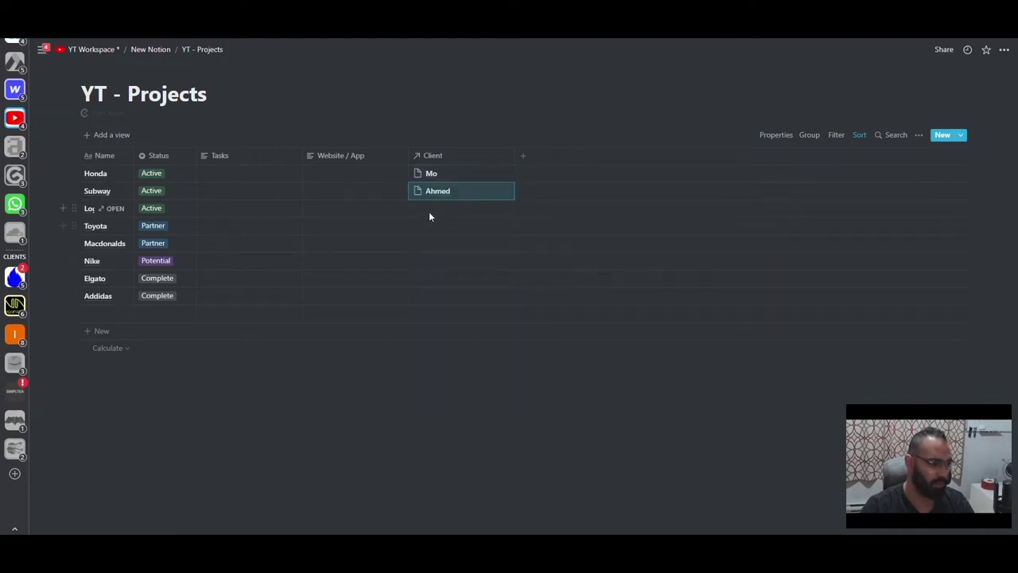
left_click(428, 214)
left_click(430, 275)
left_click(389, 258)
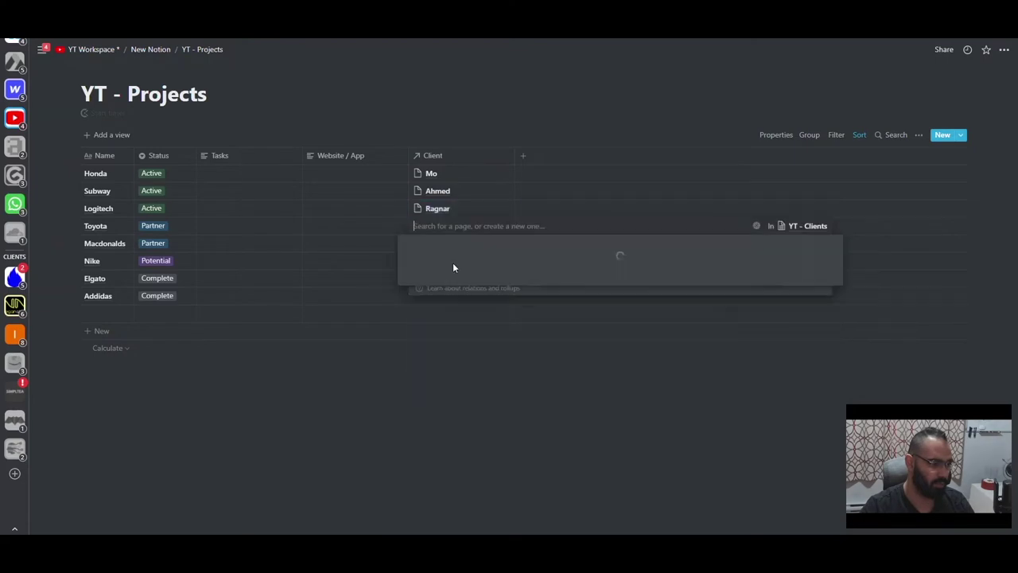
- Link the Toyota, Macdonalds and Nike projects to their respective clients
key("Down")
key("Return")
left_click(440, 309)
left_click(414, 279)
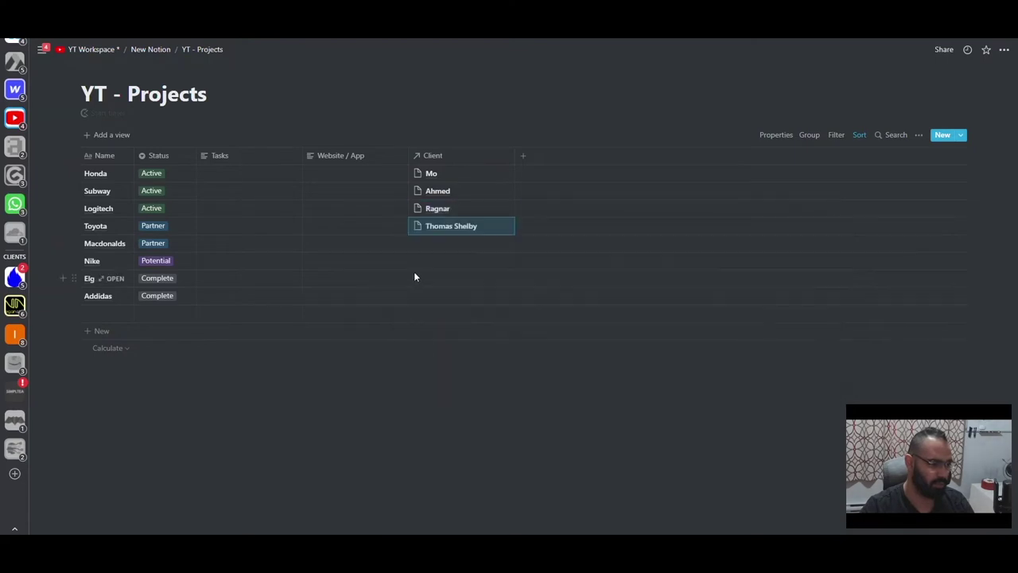
key("Down")
key("Return")
left_click(427, 345)
left_click(394, 337)
key("Down")
key("Return")
left_click(420, 293)
left_click(420, 278)
- Link Elgato and Addidas to their clients and delete the empty row below Addidas
key("Down")
key("Return")
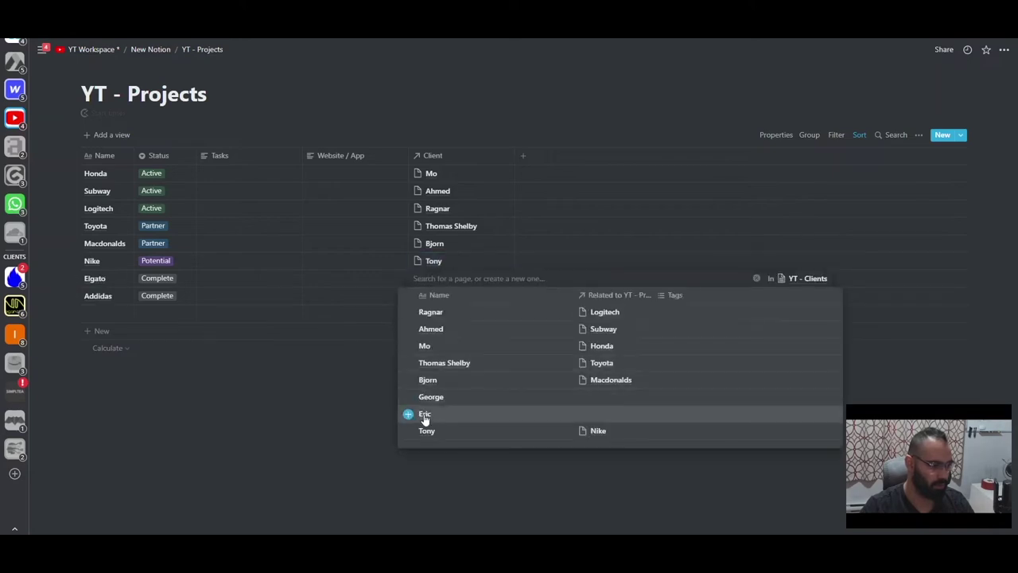
key("Return")
left_click(419, 300)
key("Return")
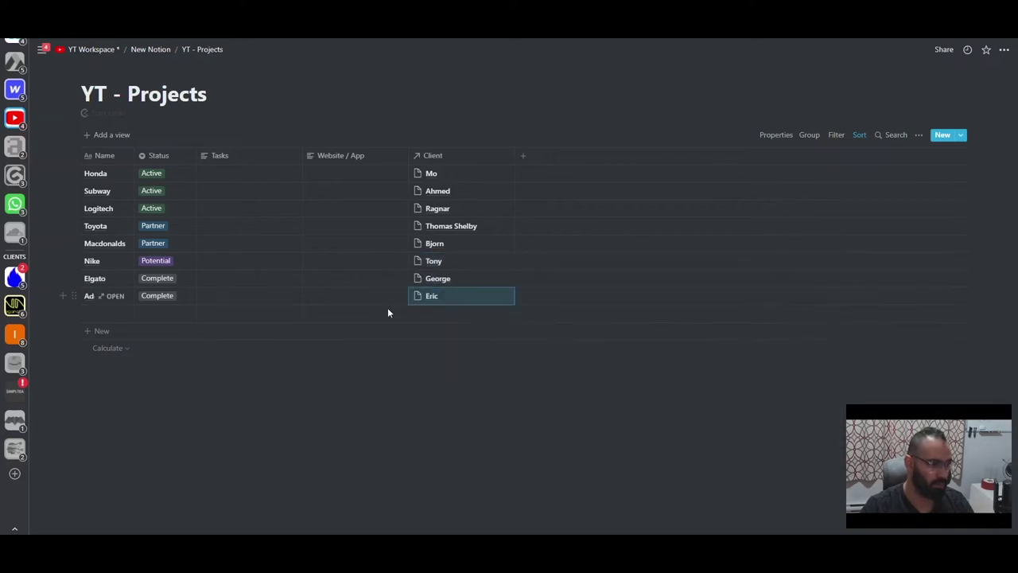
left_click(73, 312)
left_click(114, 268)
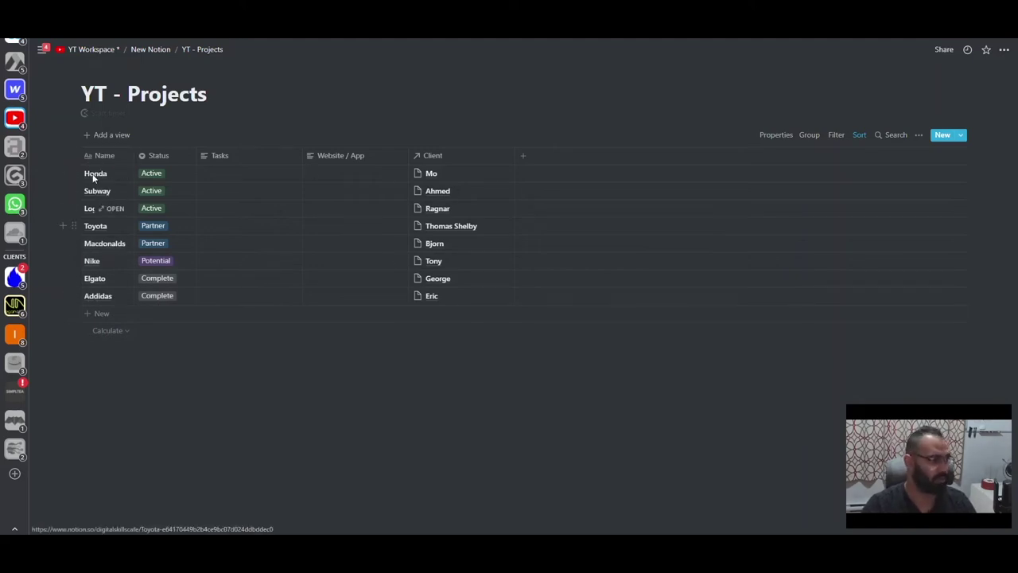
- Return to the New Notion page, removing stray '[' characters typed below the page list
left_click(148, 50)
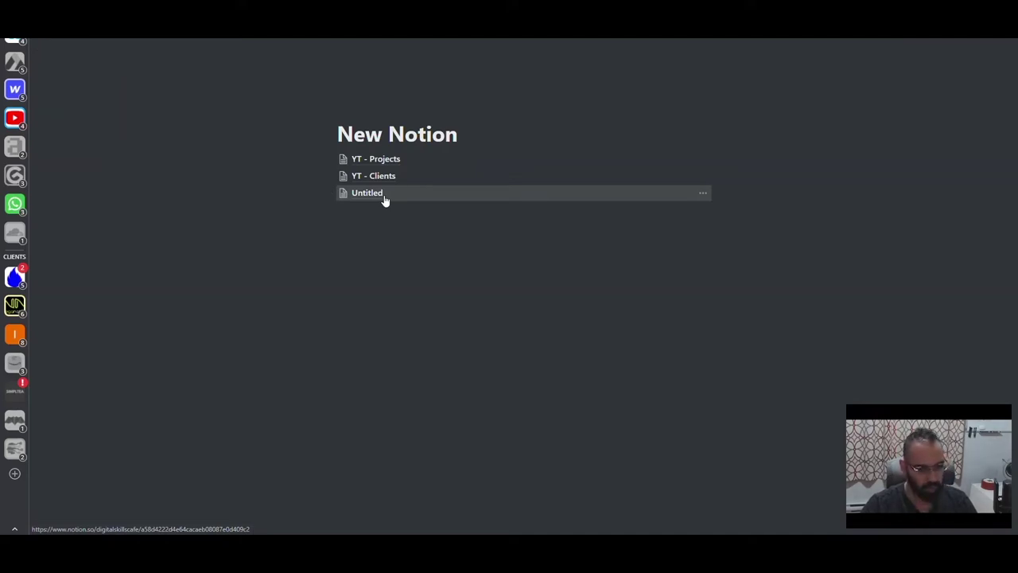
left_click(374, 232)
type("[")
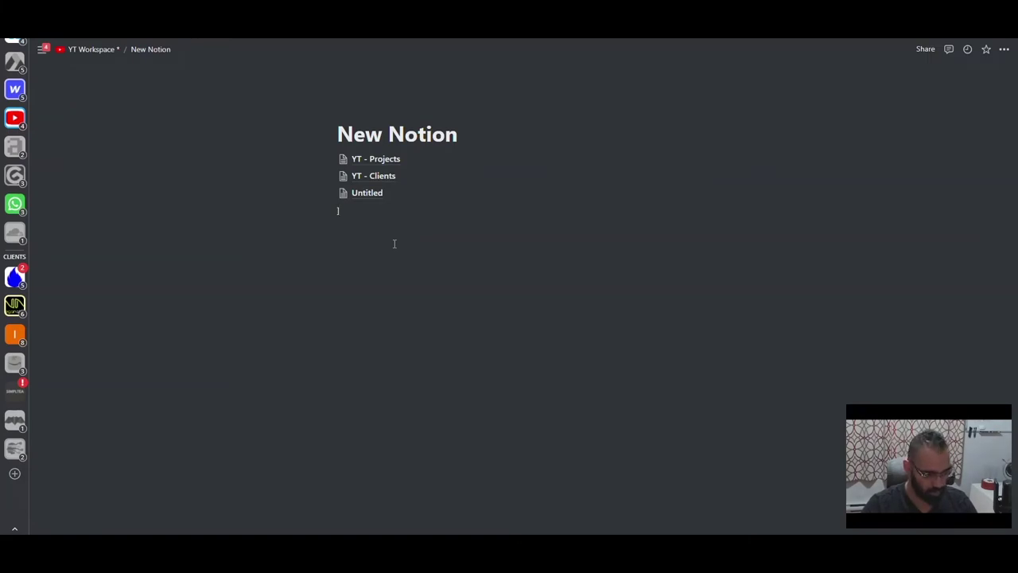
key("BackSpace")
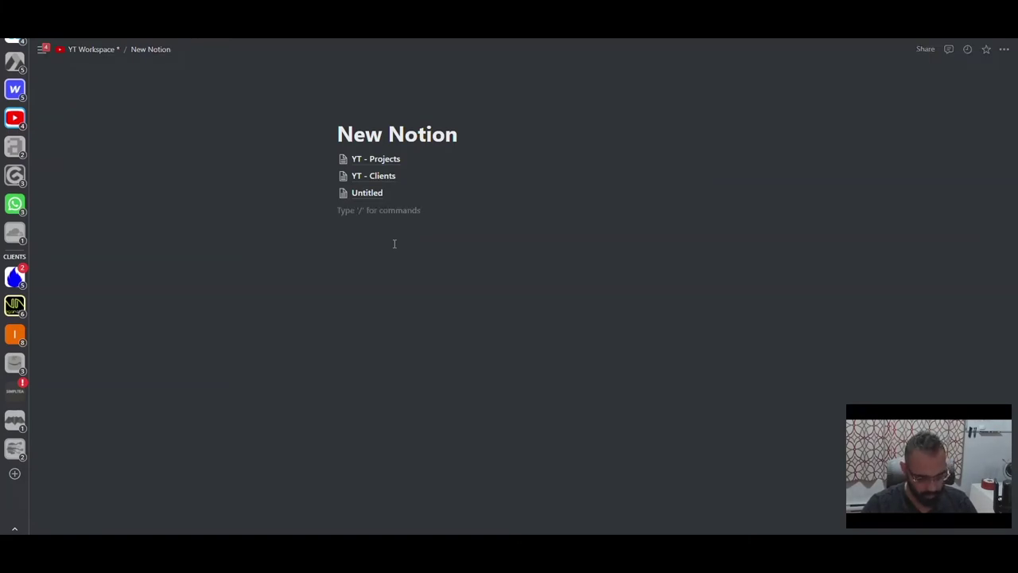
type("[")
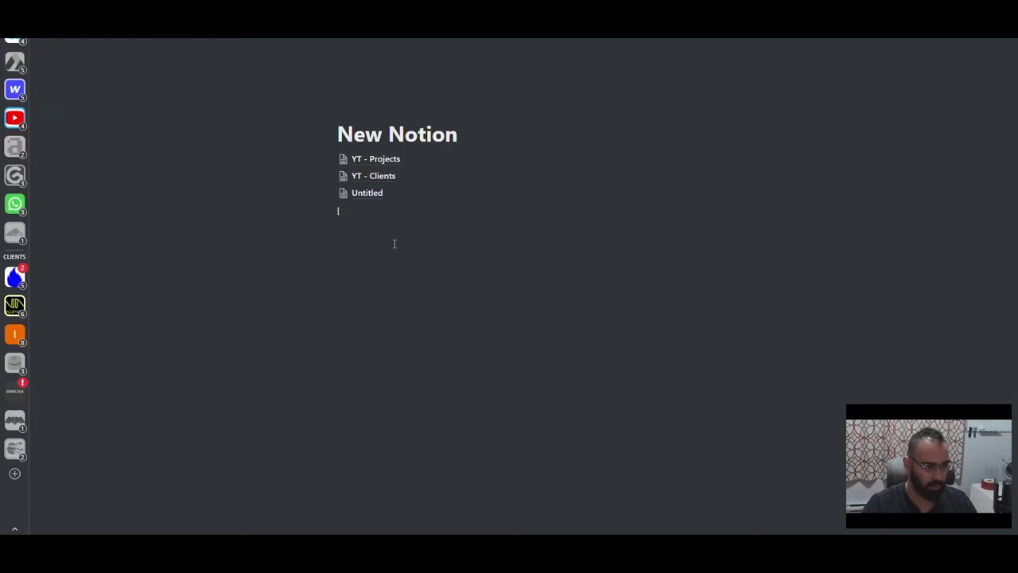
key("BackSpace")
- Open YT - Clients and bring up its related-projects column settings
left_click(370, 191)
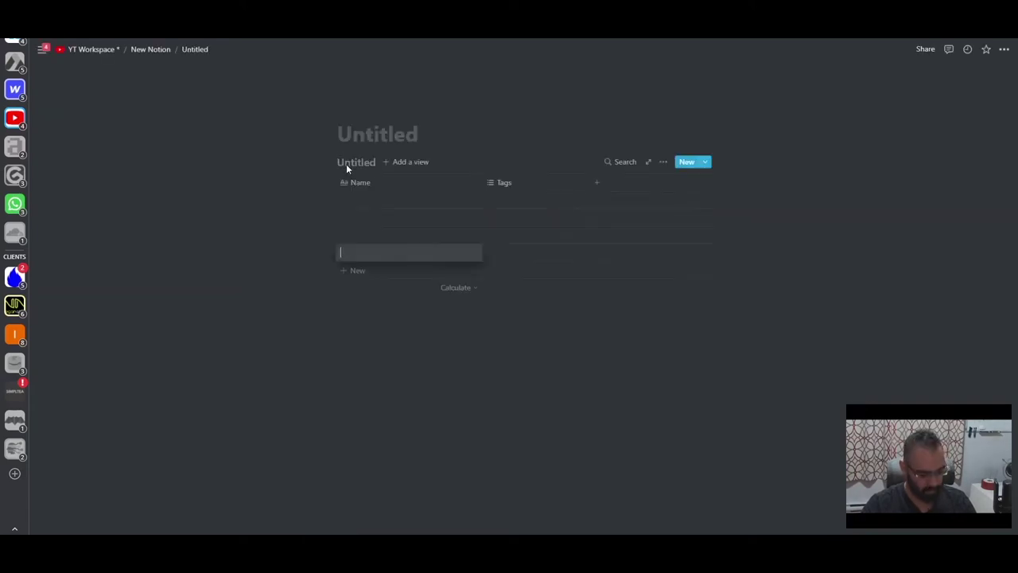
key("ctrl+[")
left_click(357, 175)
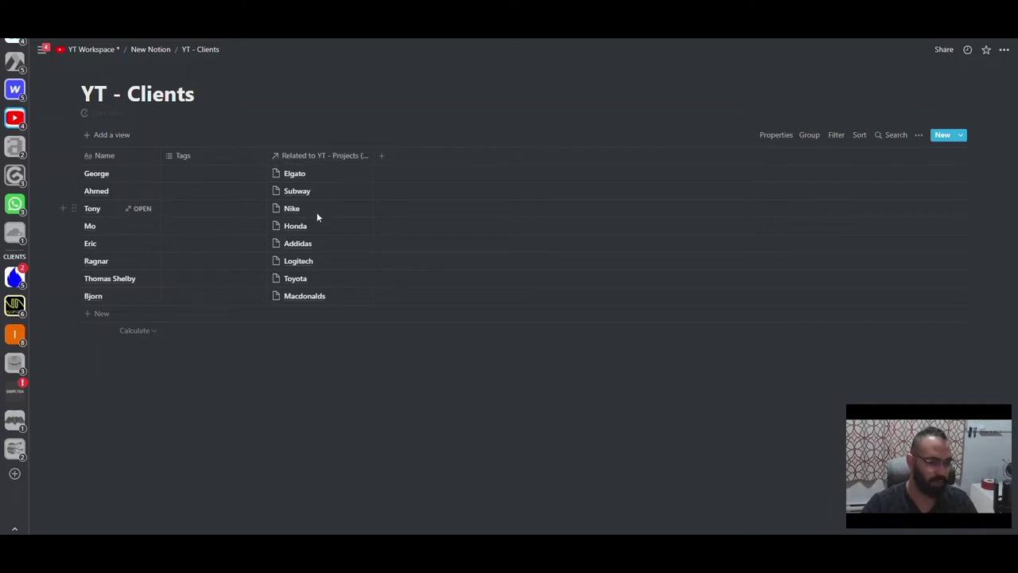
left_click(319, 158)
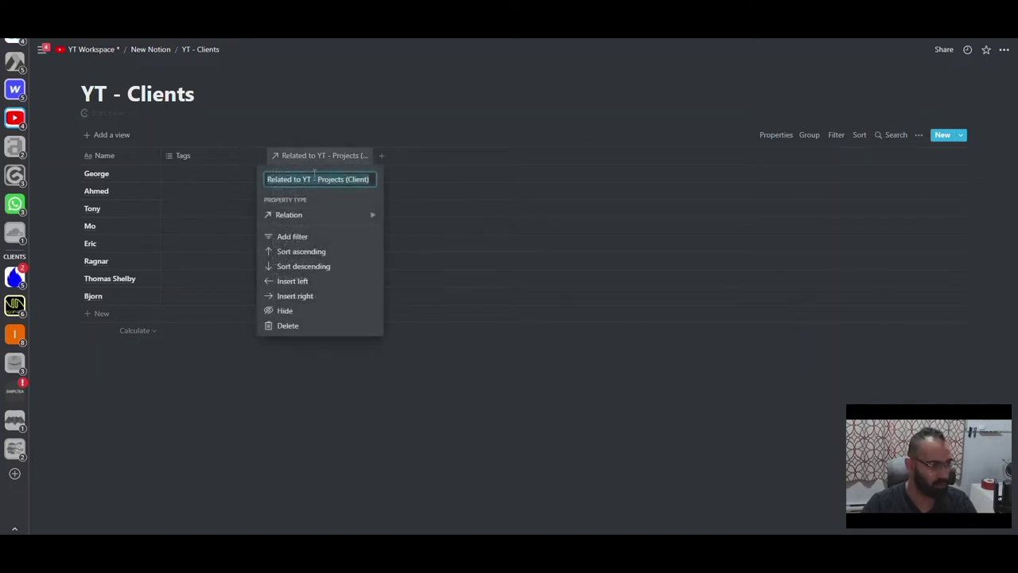
- Rename the related-projects column to 'Rel. YT - Project', restoring it after an accidental hide
left_click(299, 309)
key("ctrl+z")
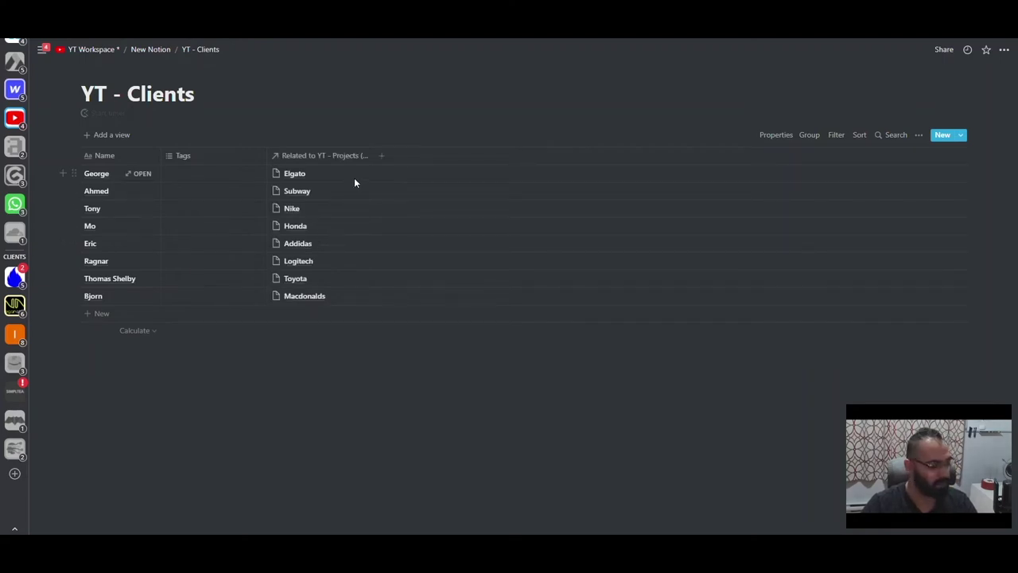
left_click(358, 157)
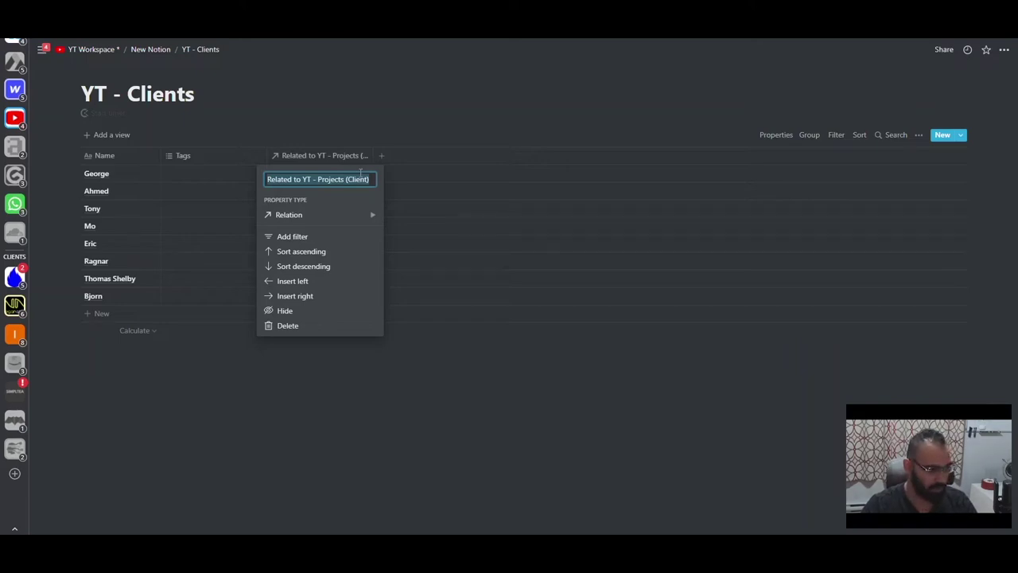
type("Re")
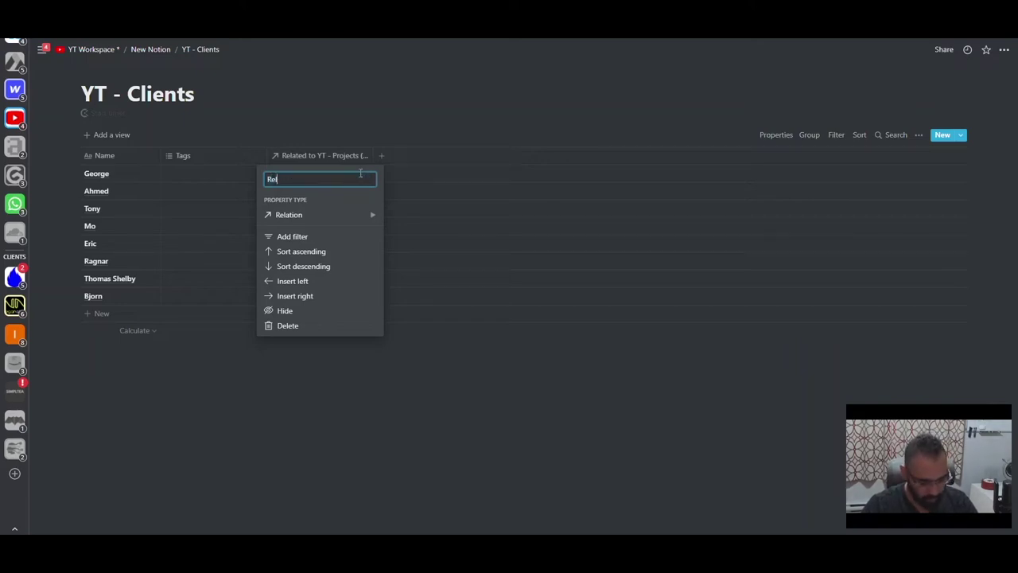
type("l. YT - ")
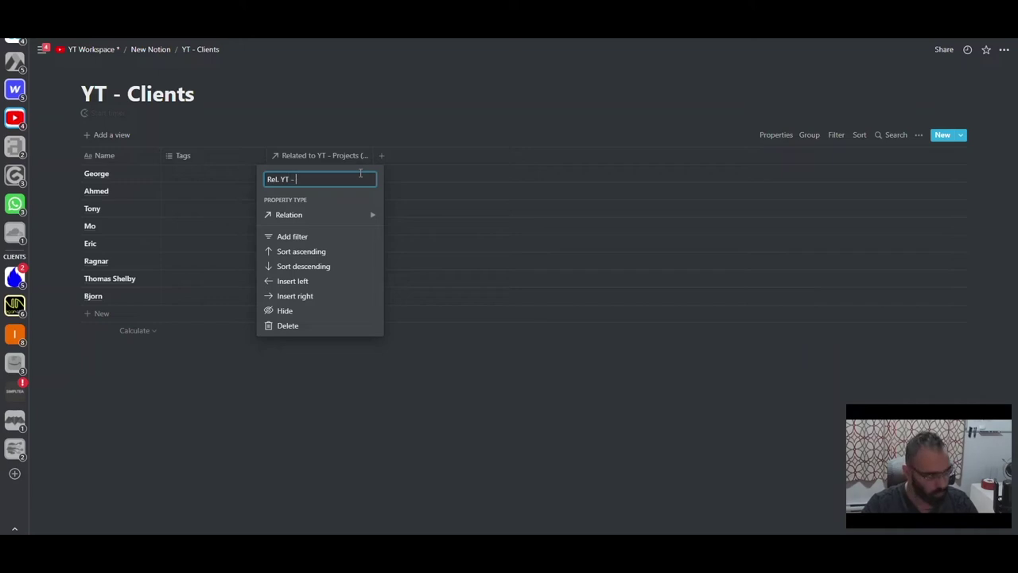
type("Projects")
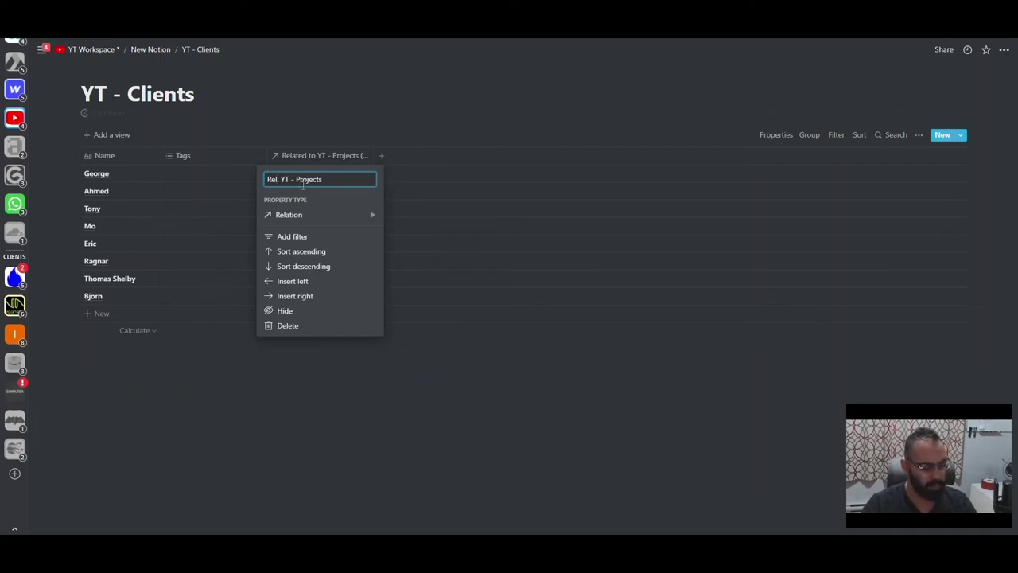
left_click(233, 192)
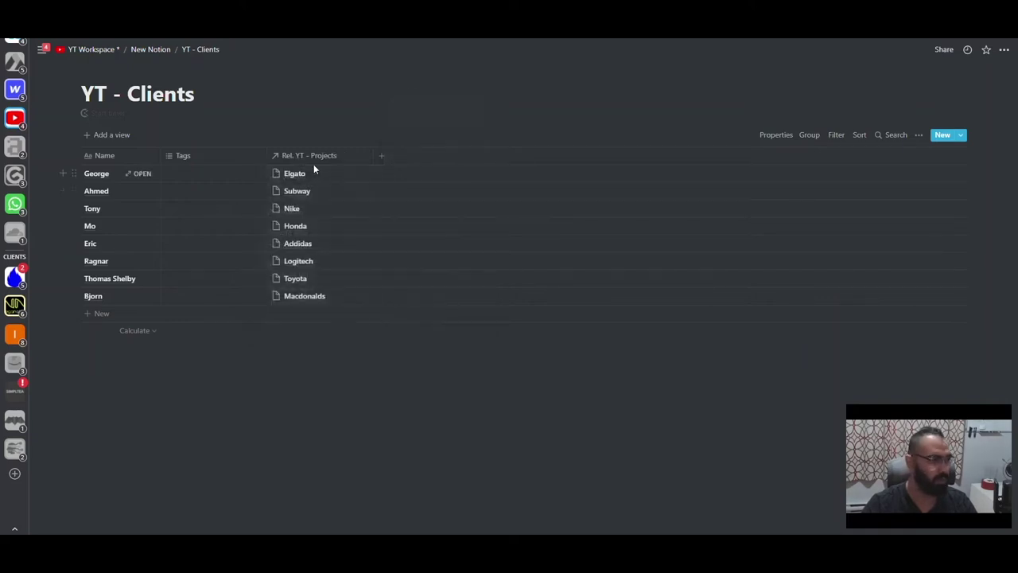
- Check the renamed column's options, then bring up the Tags column's property menu
left_click(362, 159)
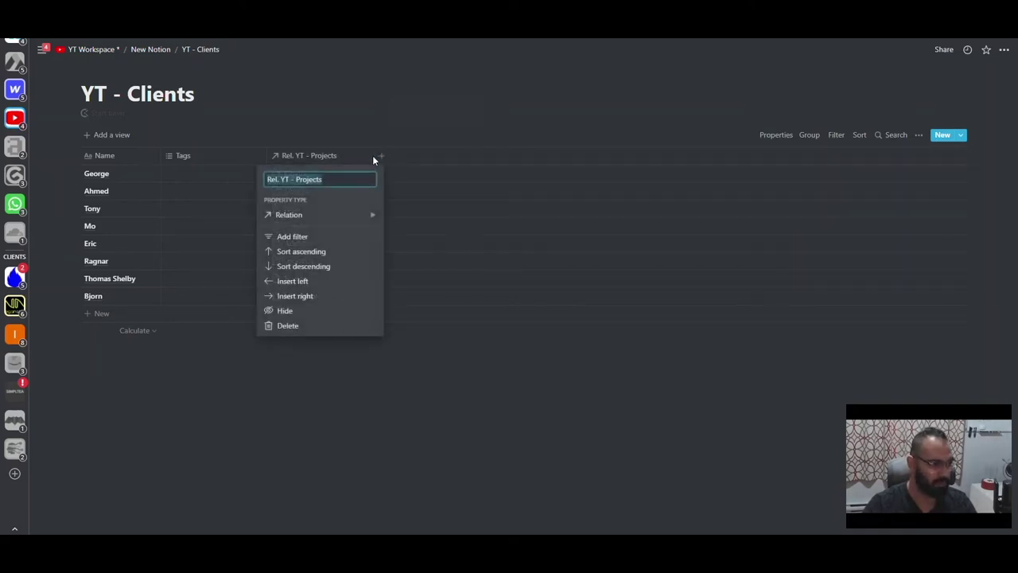
left_click(373, 155)
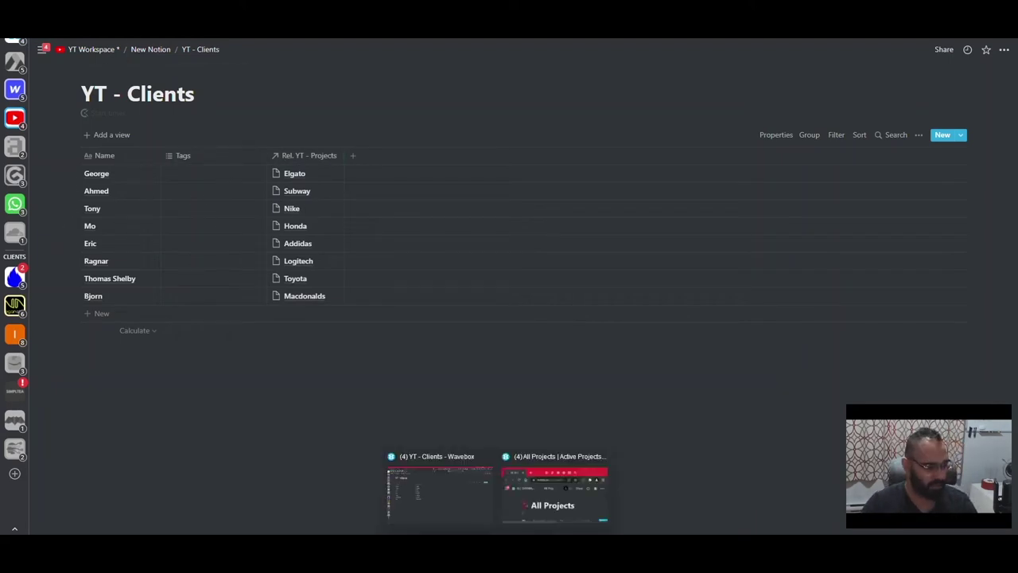
left_click(549, 521)
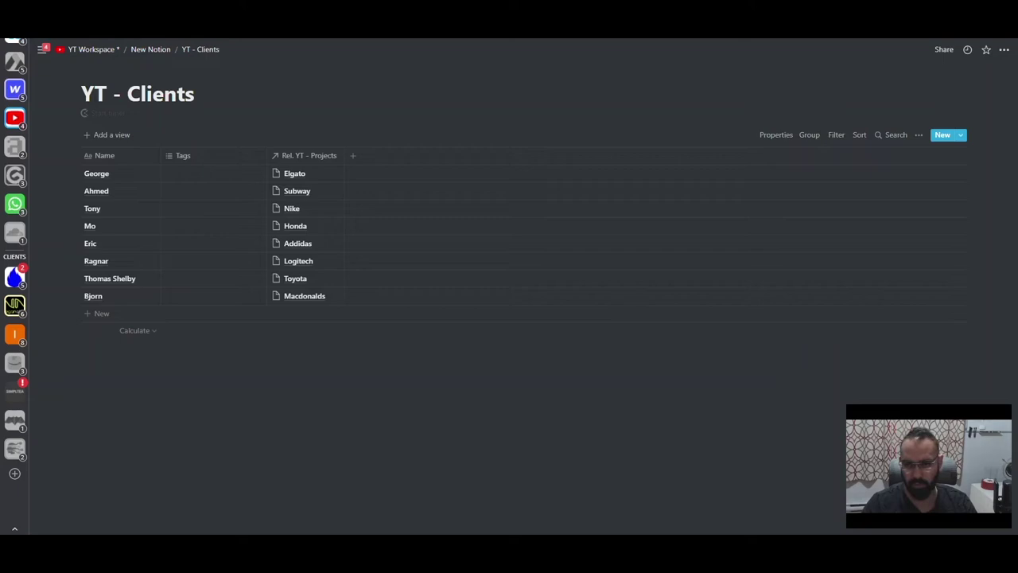
left_click(243, 158)
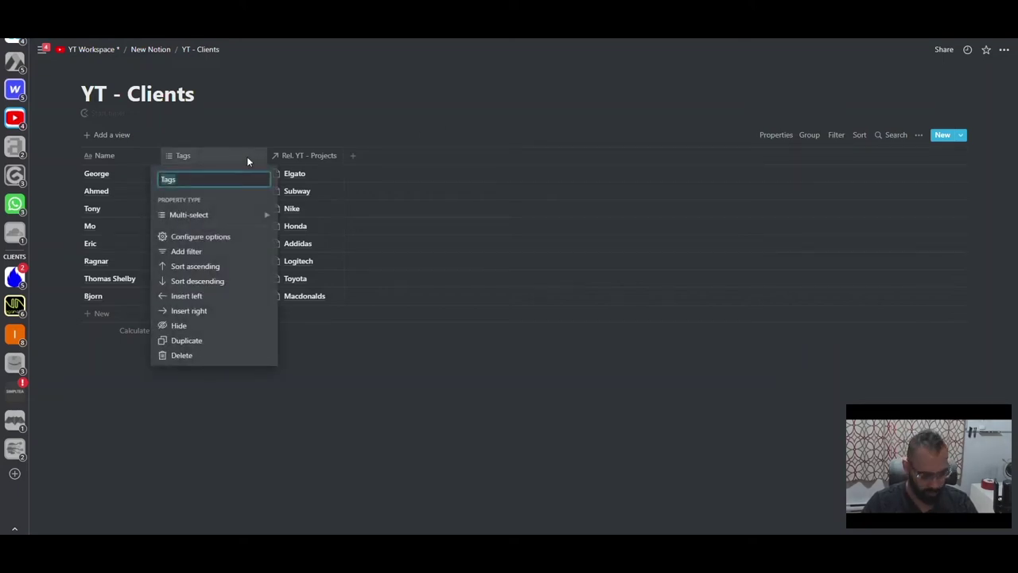
- Rename the Tags column to Status and change its type from Multi-select to Select
type("Status")
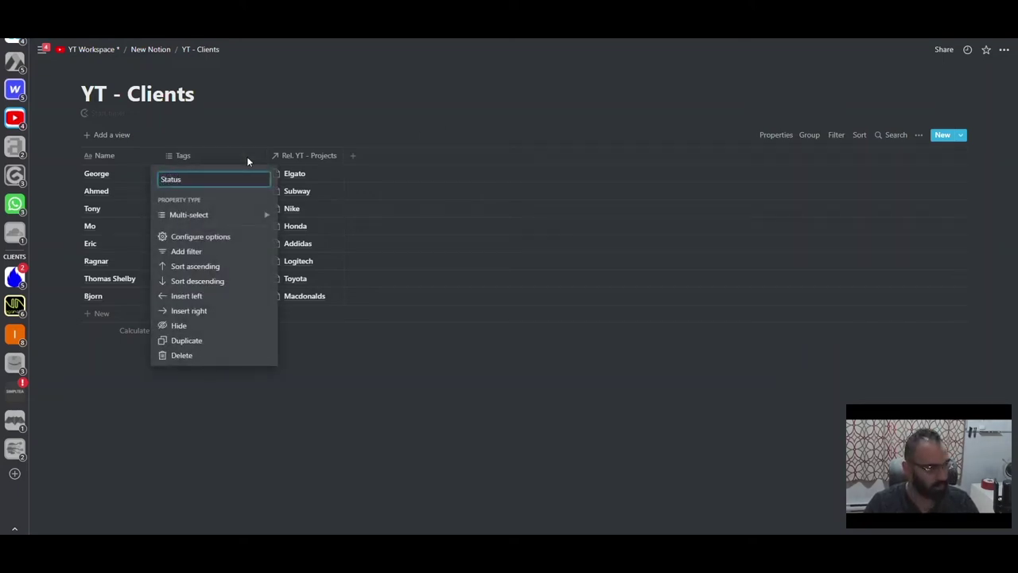
key("Return")
left_click(243, 157)
left_click(219, 215)
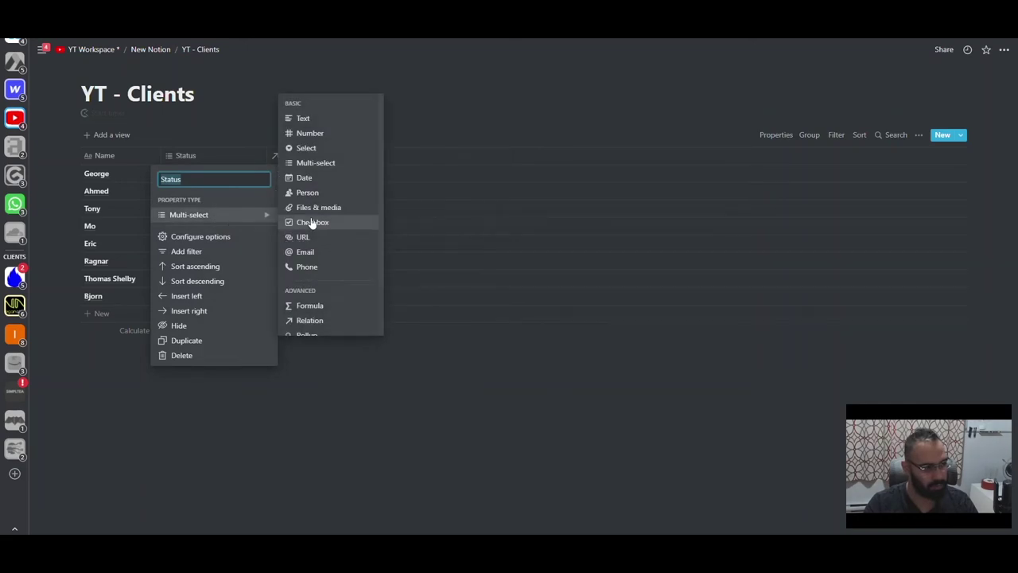
left_click(305, 148)
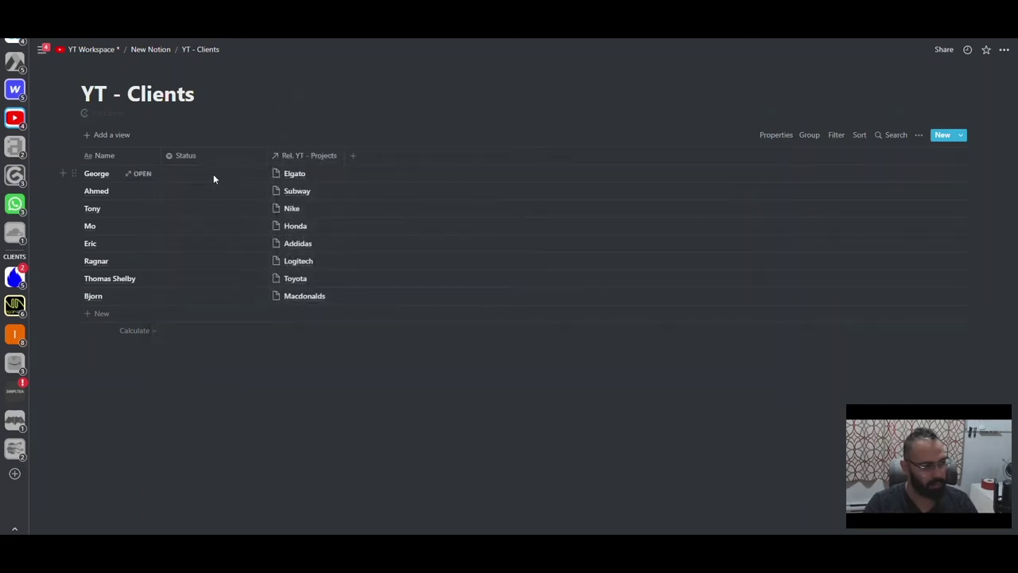
- Create Active, Potential, On Hold and Complete status options, then clear the Status cells
left_click(213, 173)
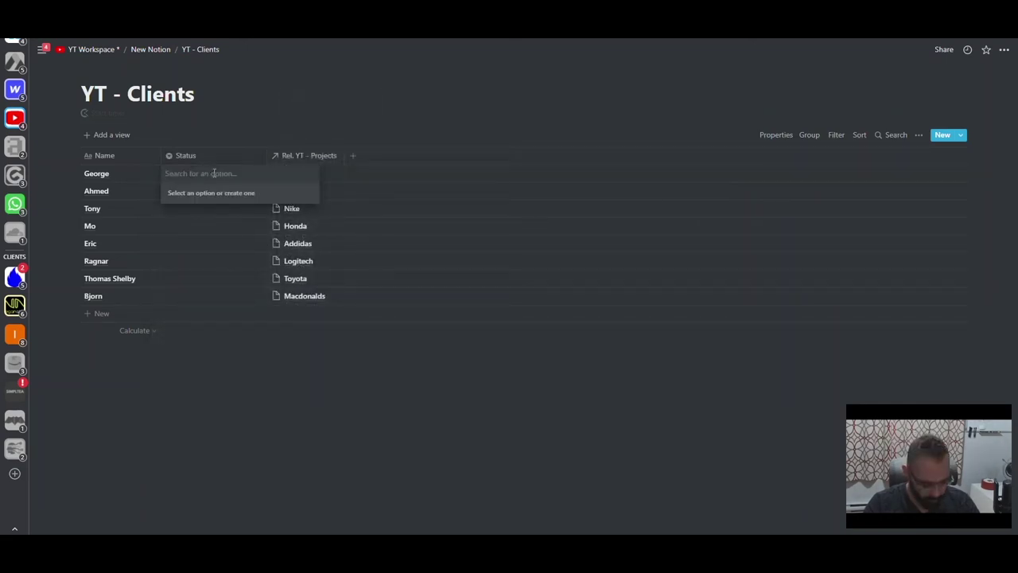
type("Active")
key("Return")
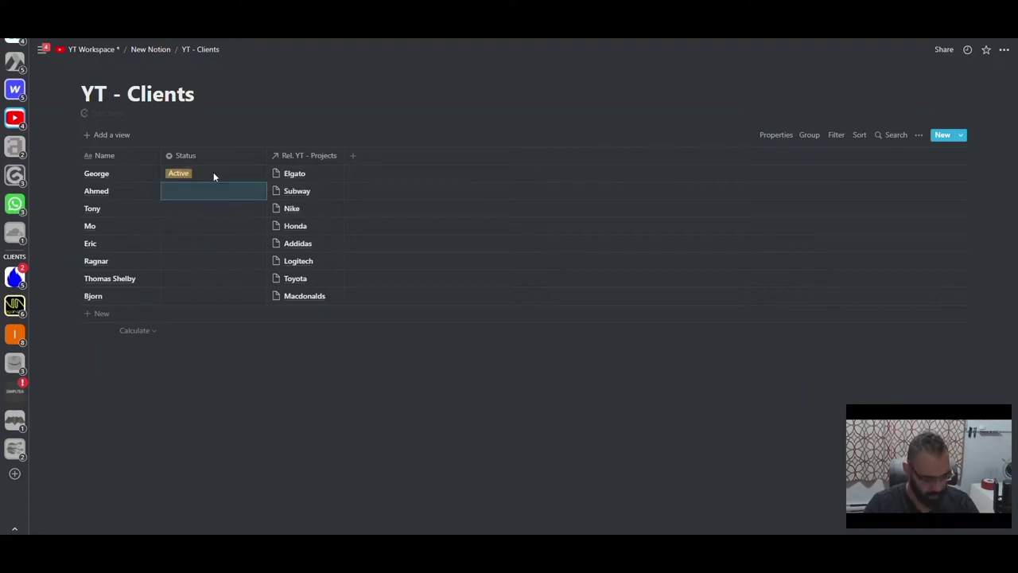
type("Potential")
key("Return")
type("On ")
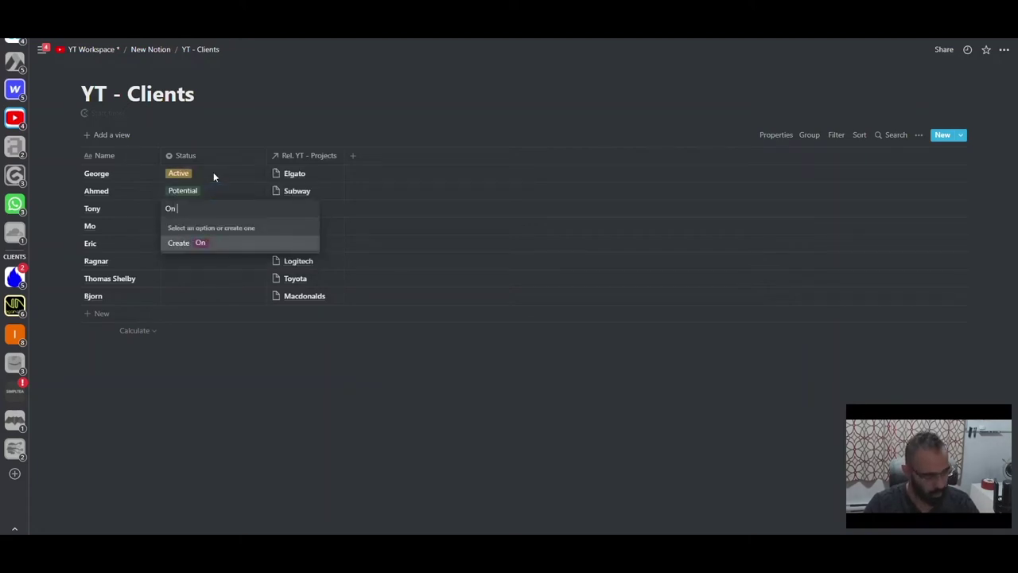
type("Hold")
key("Return")
type("Complete")
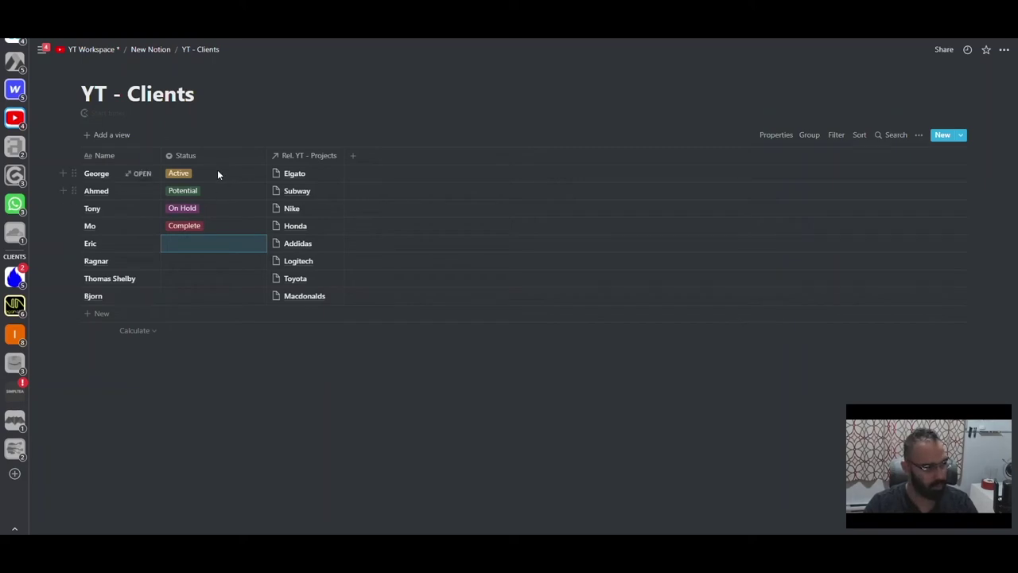
left_click_drag(217, 169, 189, 228)
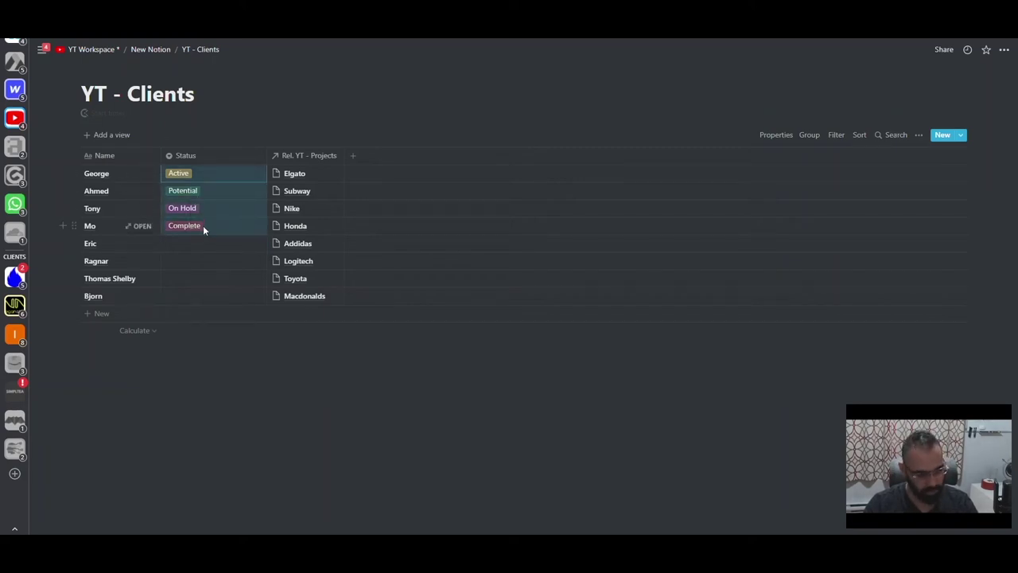
key("Delete")
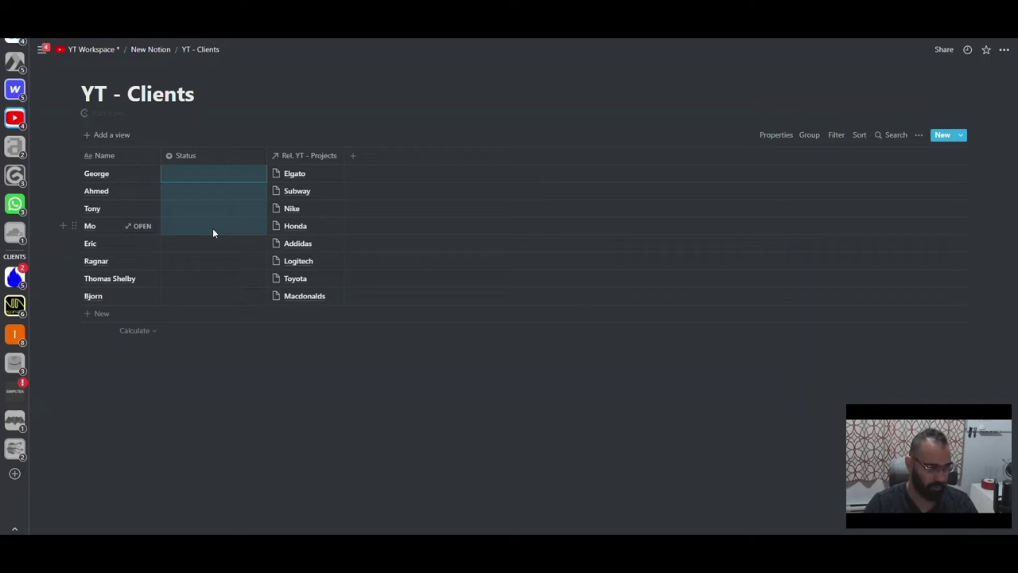
left_click(360, 156)
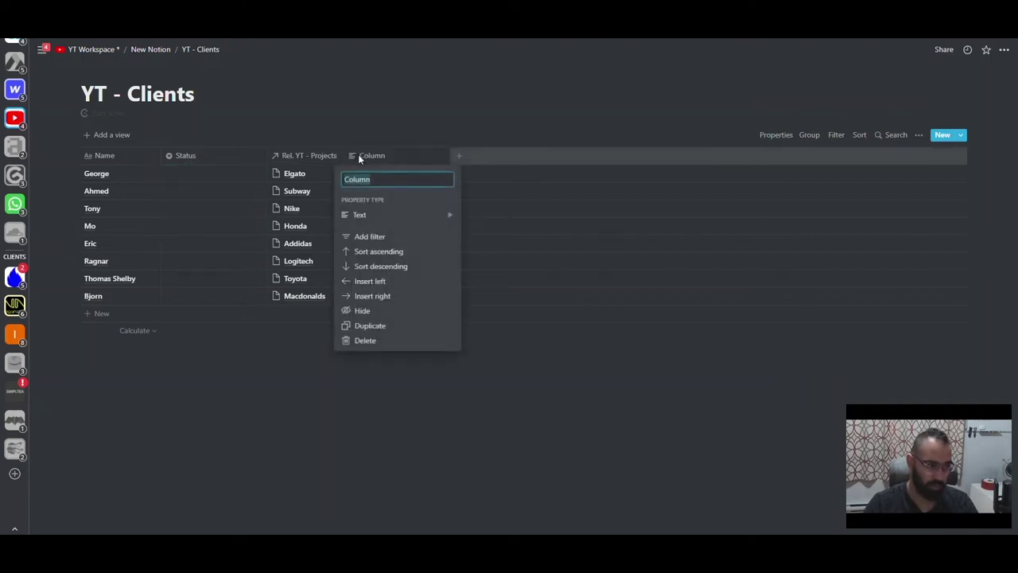
- Add a rollup column showing Status through Rel. YT - Projects, then open YT - Projects
mouse_move(391, 220)
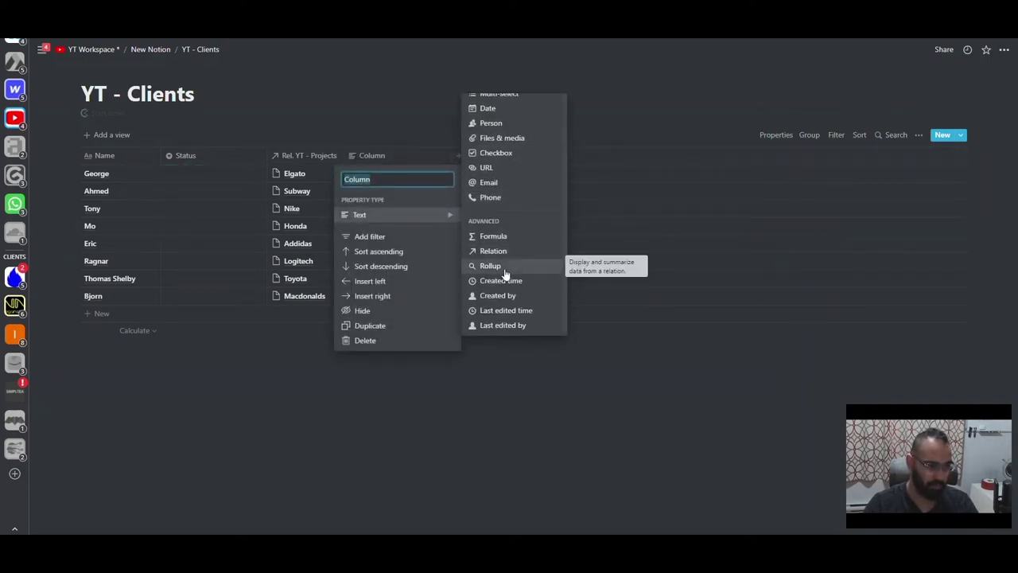
scroll(503, 272, "down", 1)
left_click(490, 265)
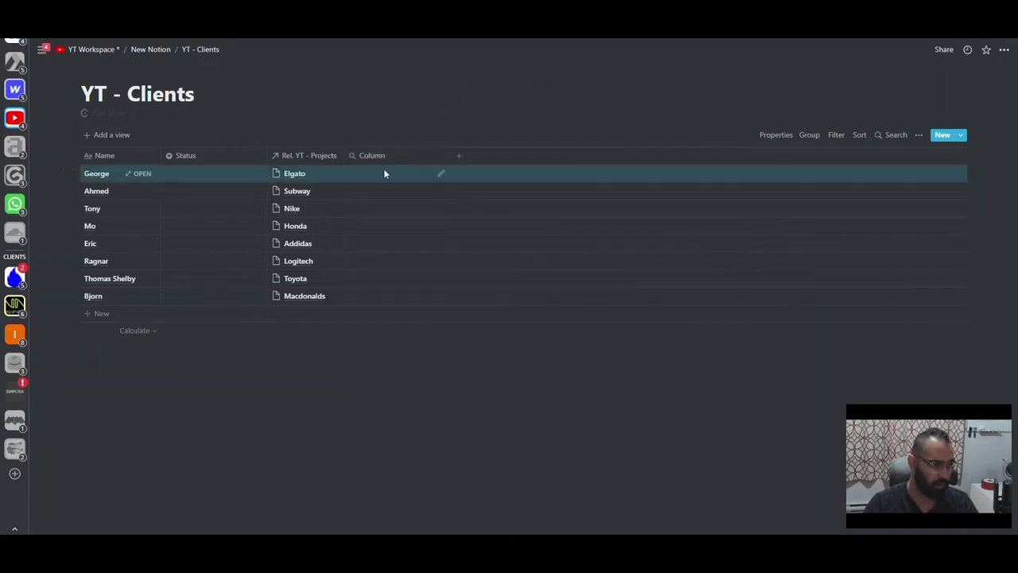
left_click(384, 172)
left_click(432, 207)
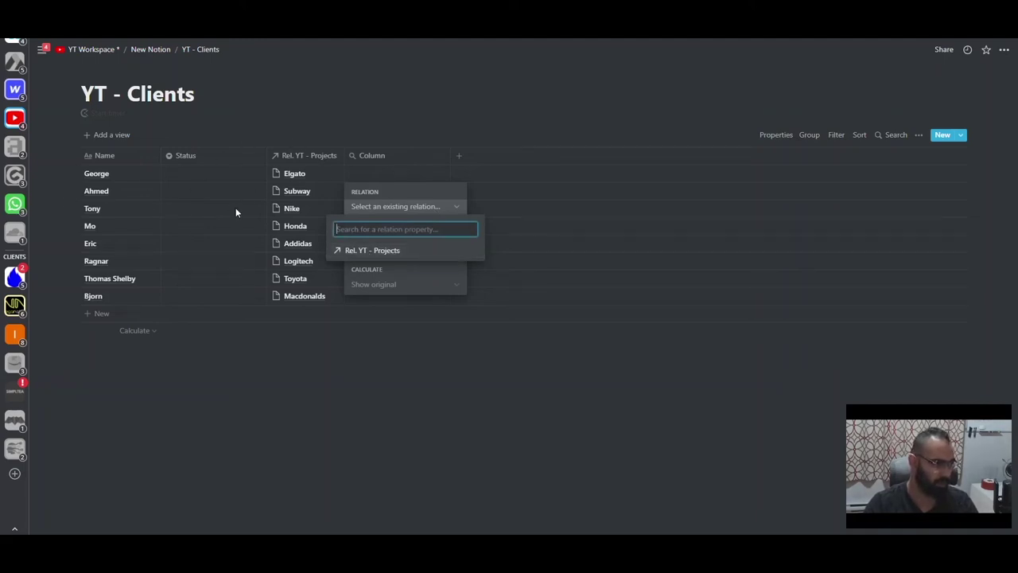
left_click(366, 250)
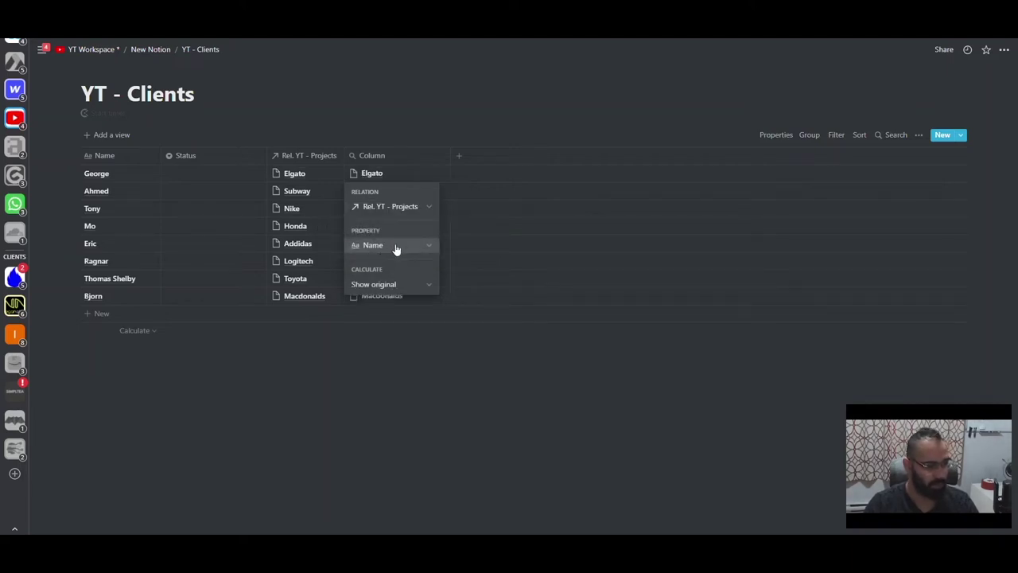
left_click(396, 246)
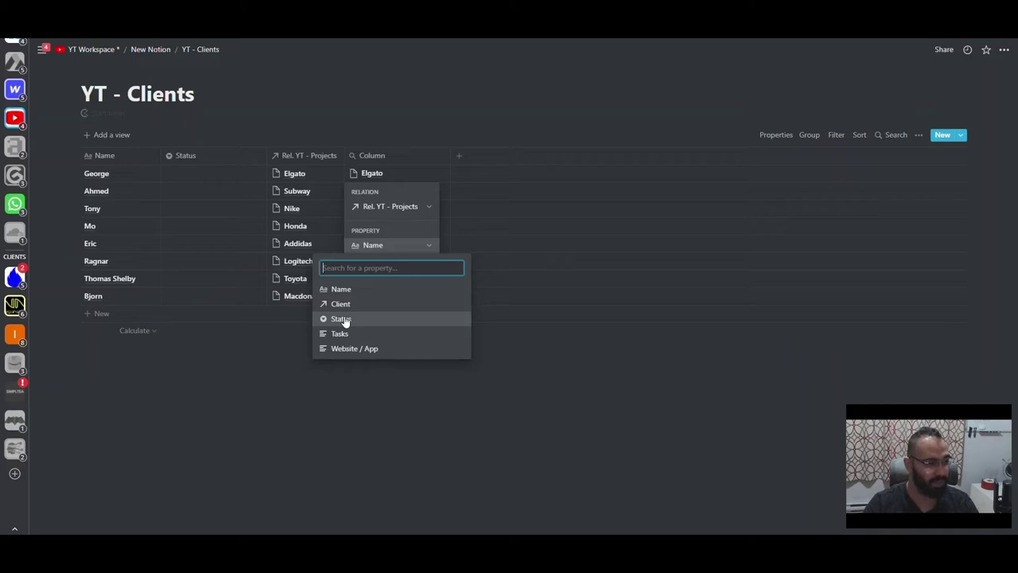
left_click(341, 319)
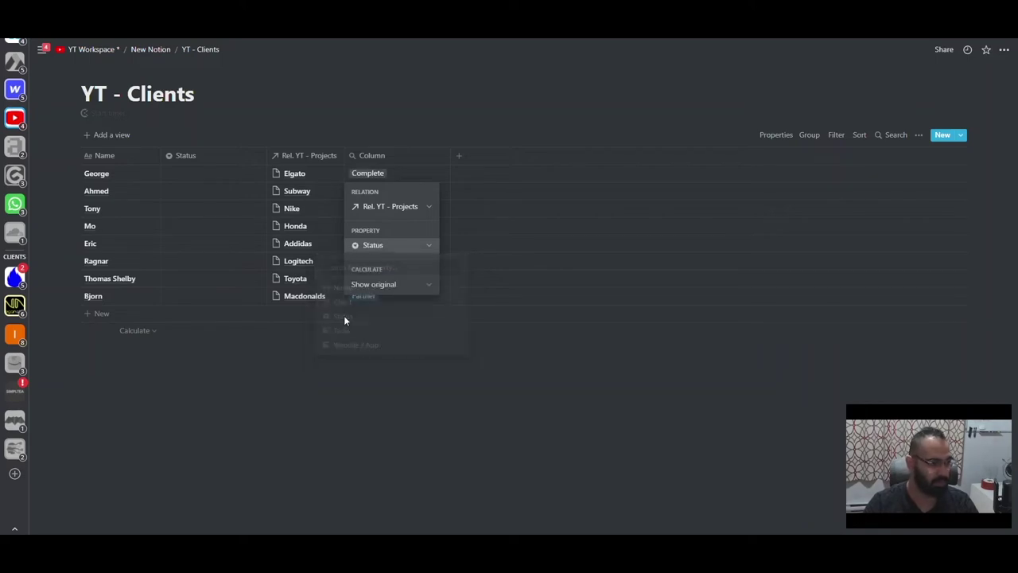
left_click(369, 317)
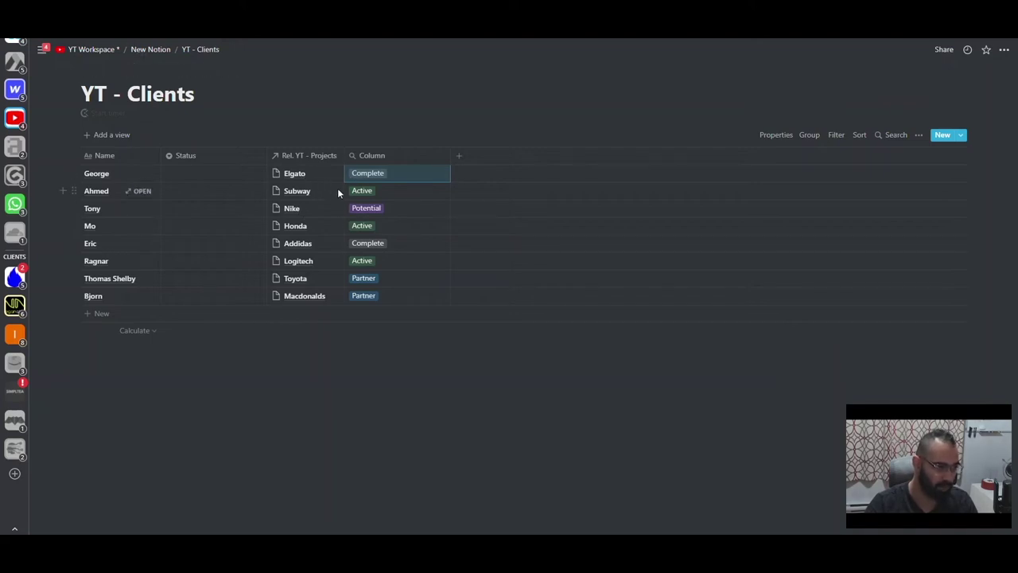
left_click(155, 51)
left_click(371, 160)
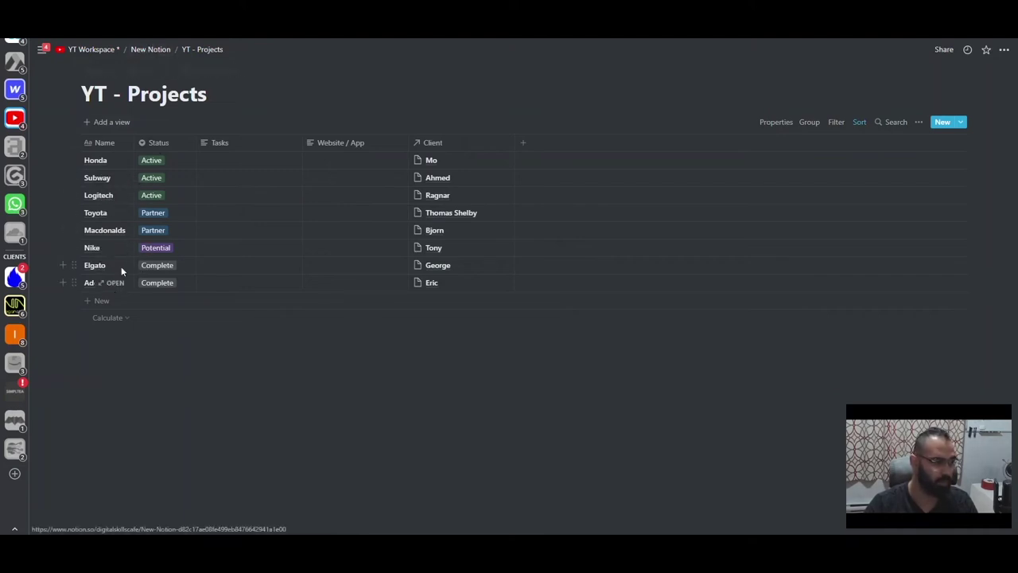
- Enter websites nike.com (Honda), subway.com, logitch.com and toyota.com in the Website/App column
left_click(328, 162)
type("nike.com")
key("Return")
key("Down")
type("subway.com")
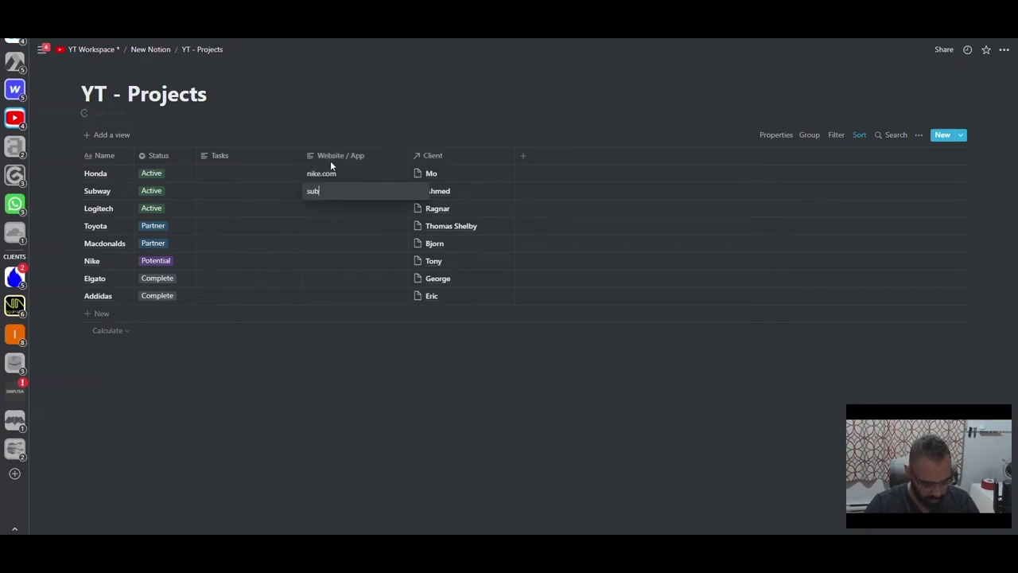
key("Return")
key("Down")
type("logitch.com")
key("Return")
key("Down")
type("toyota.com")
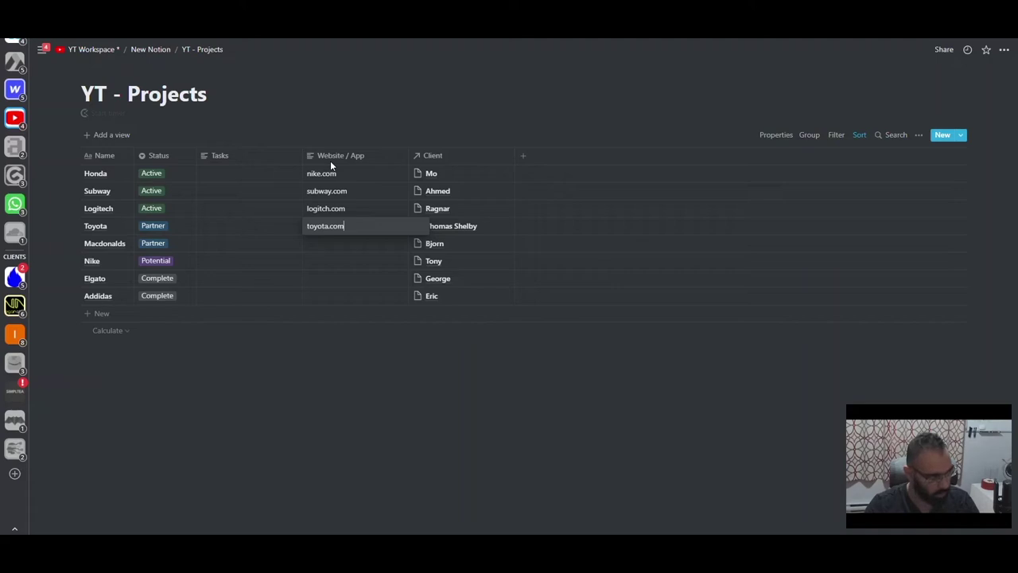
key("Return")
- Enter macdonalds.com, nike.com, elgato.com and addidas.com in the remaining Website/App cells
key("Down")
type("macdonalds.com")
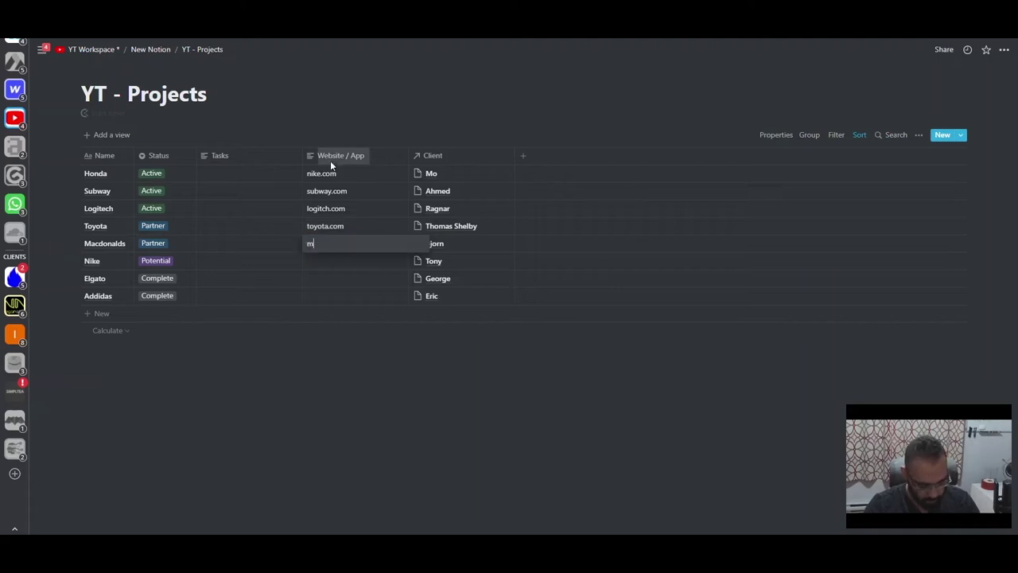
key("Return")
key("Down")
type("nike.com")
key("Return")
key("Down")
type("elga")
type("to.com")
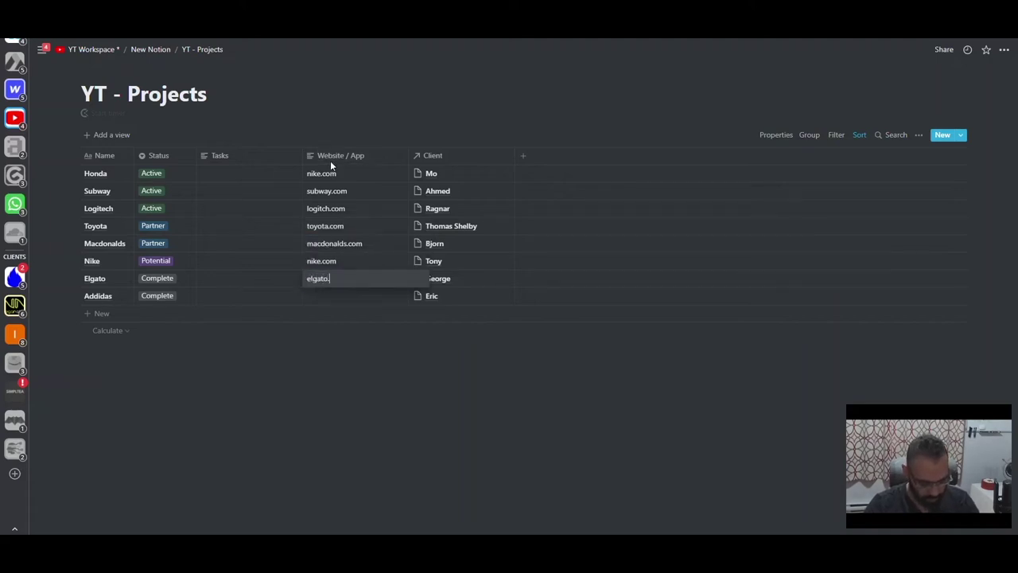
key("Return")
key("Down")
type("addidas.com")
key("Return")
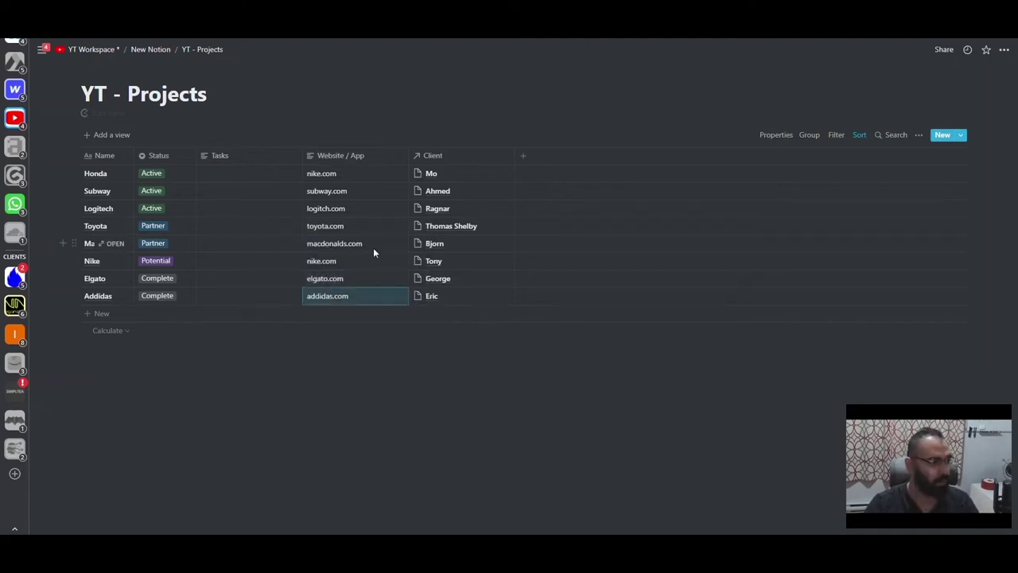
- Narrow the Website/App column and return to the New Notion page
left_click(408, 155)
left_click_drag(408, 156, 377, 155)
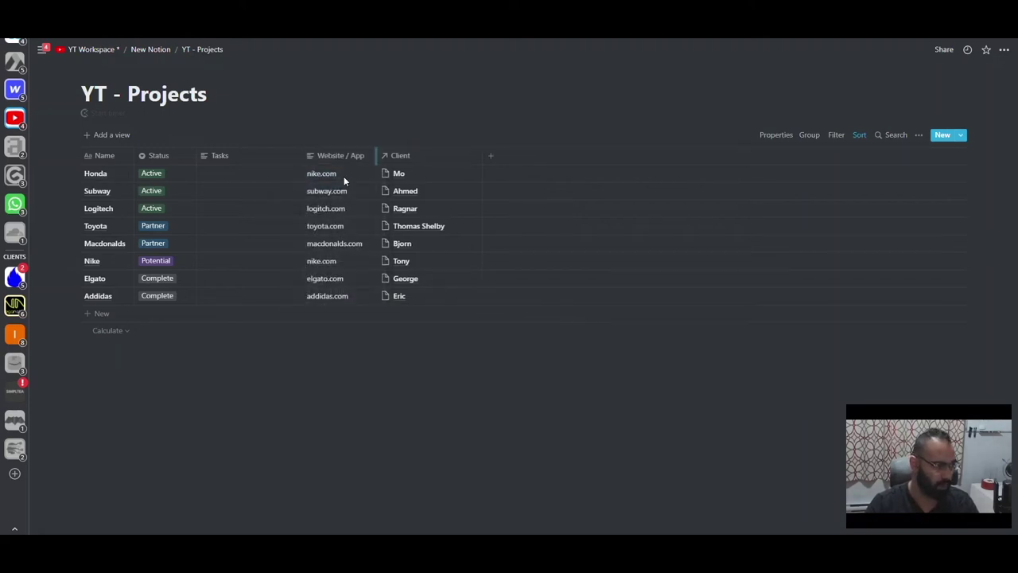
left_click(142, 51)
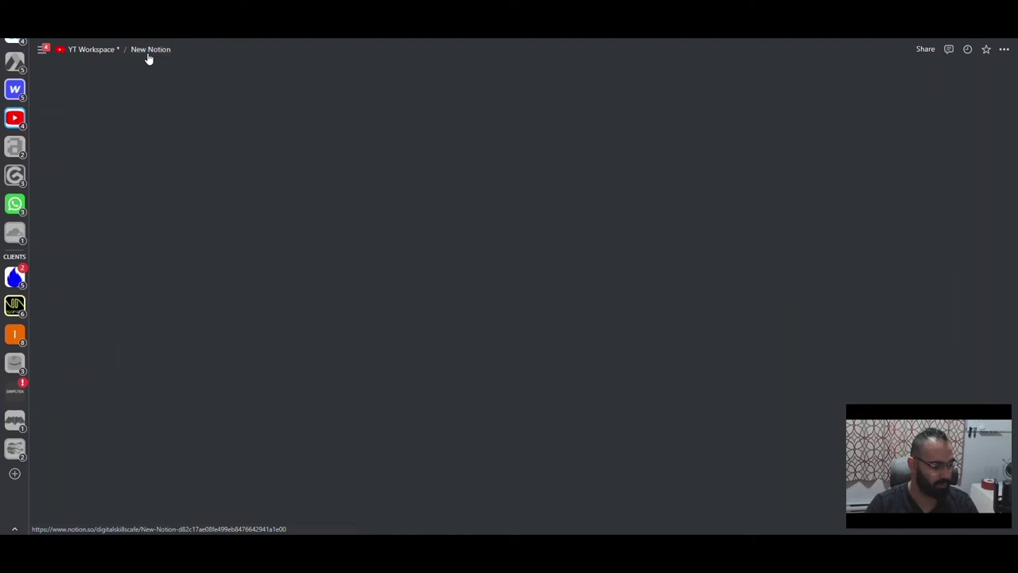
- Open YT - Clients to see each client's linked project and its rolled-up status
left_click(368, 176)
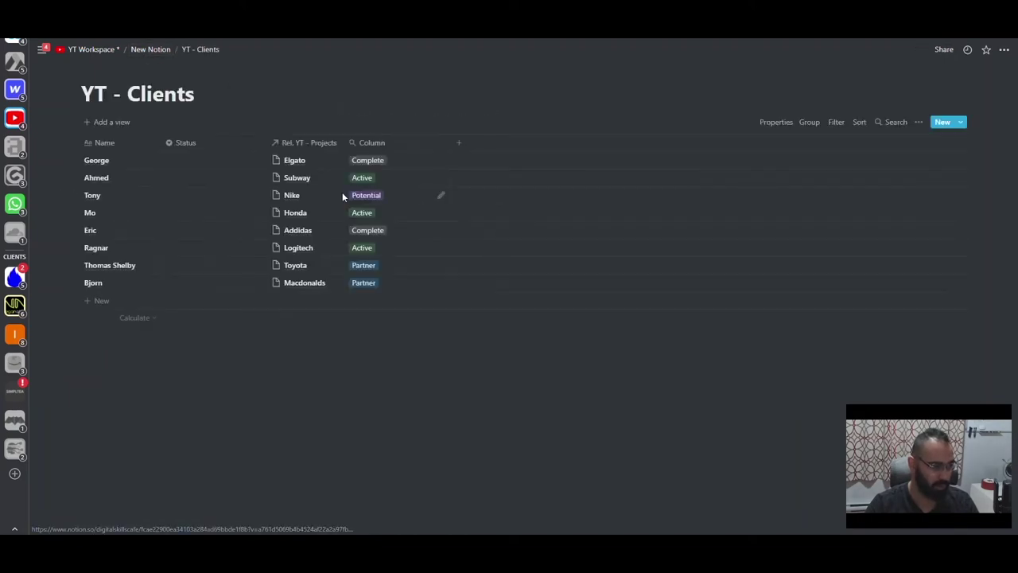
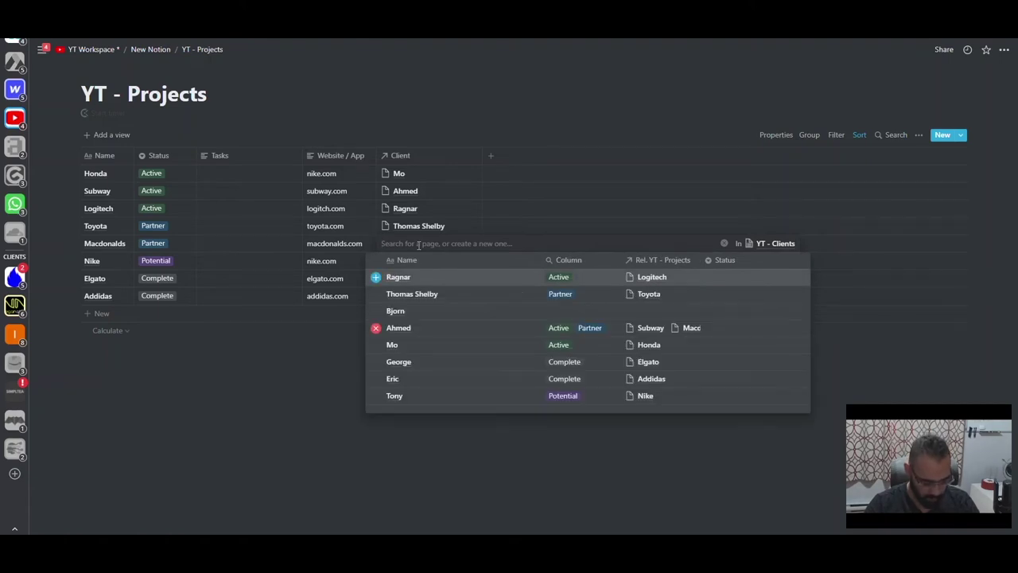
- Create a new 'New Client *' page and link it in Macdonalds' Client relation cell
type("New Client ")
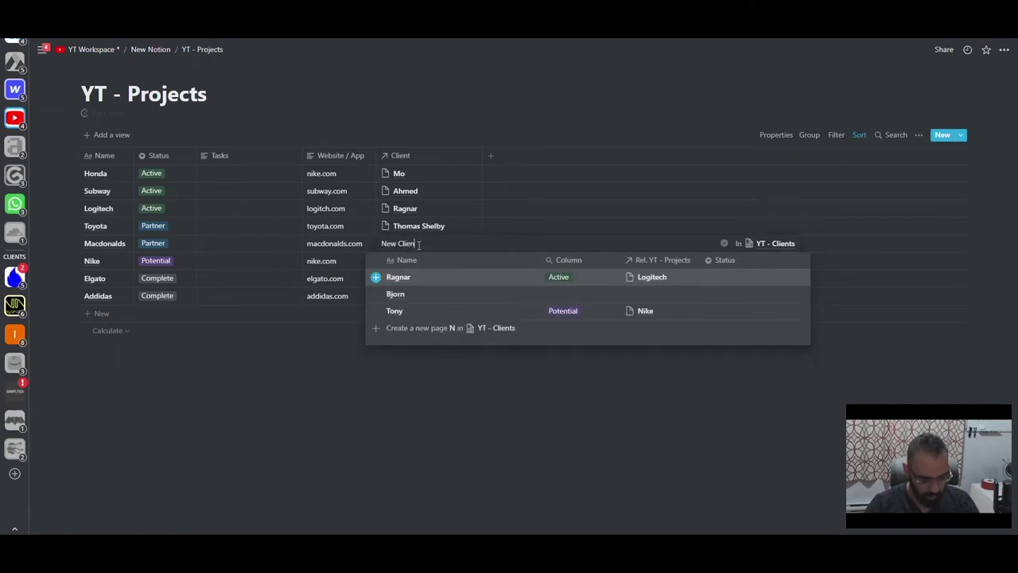
type("*")
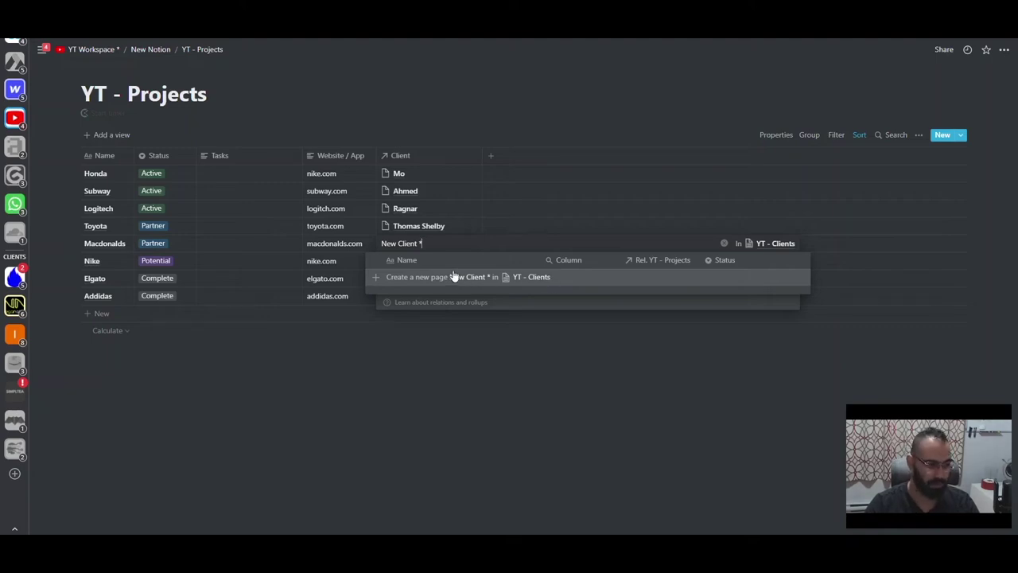
left_click(453, 276)
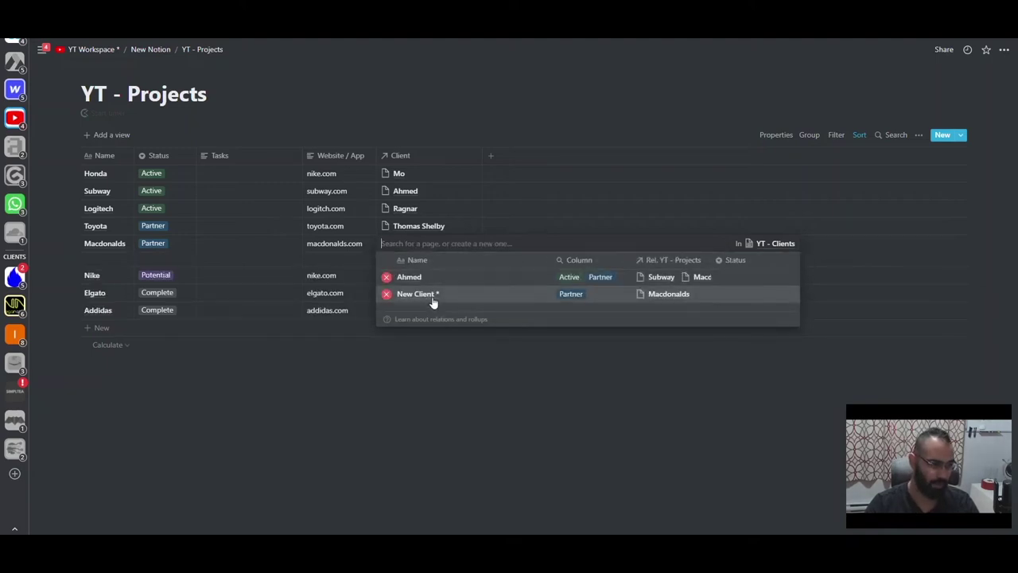
left_click(433, 300)
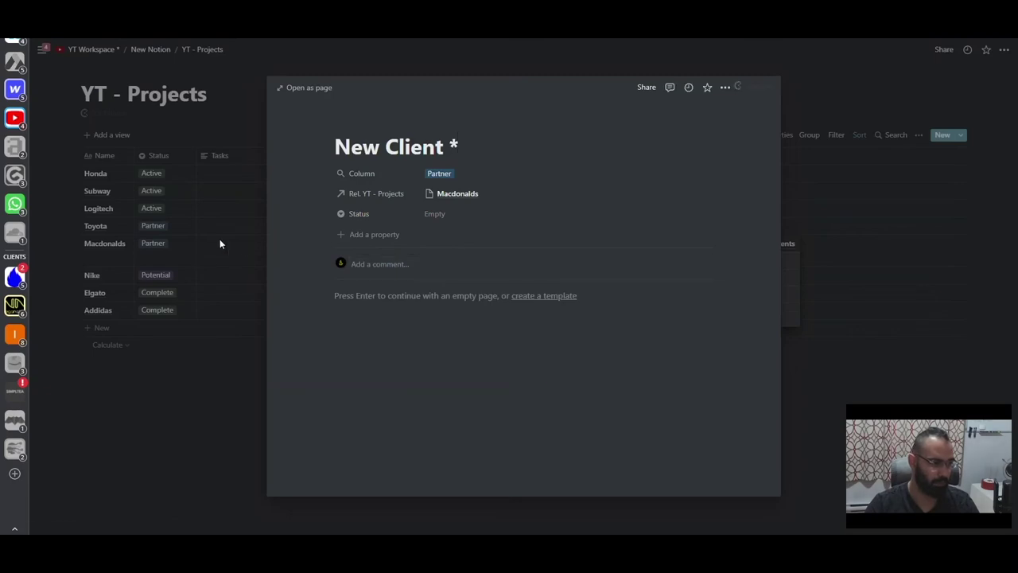
left_click(220, 241)
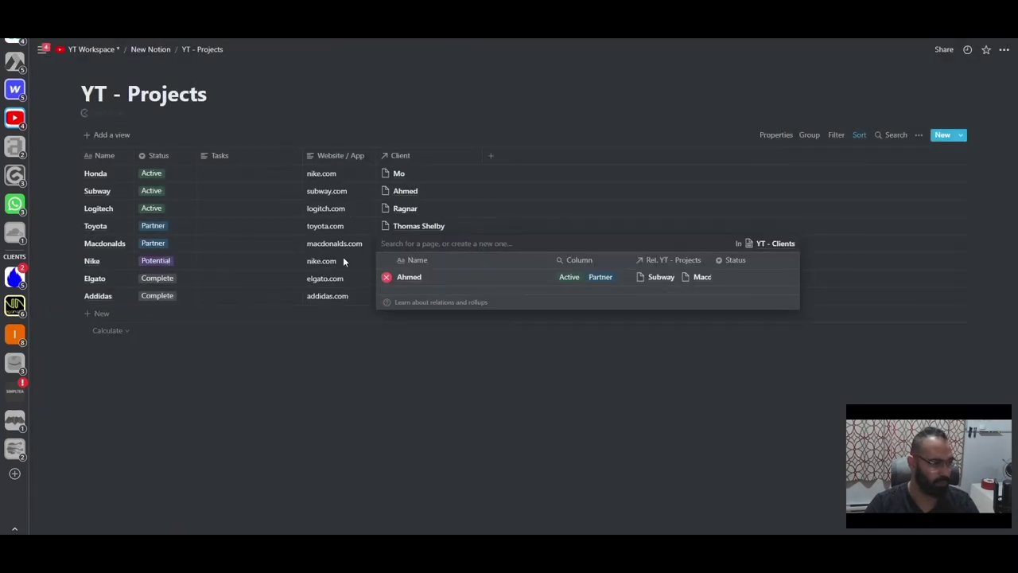
key("Escape")
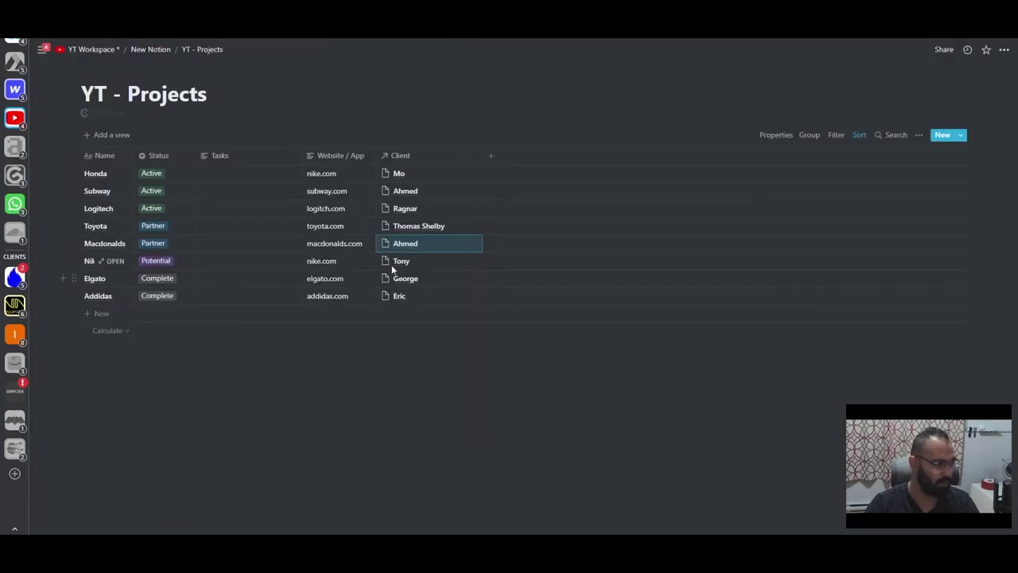
- Search the client list and link the matching client to the Addidas project
left_click(392, 261)
key("Escape")
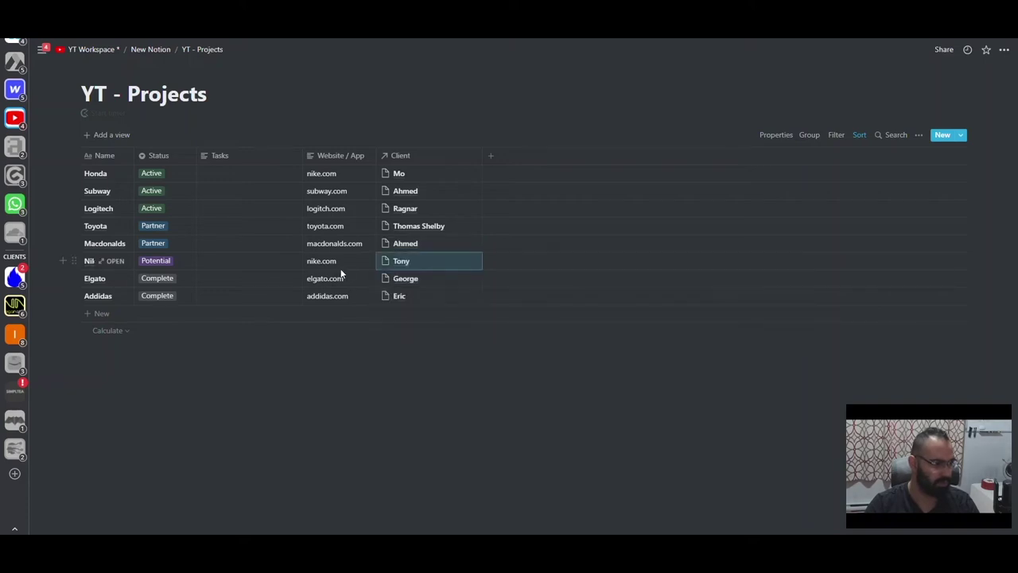
left_click(382, 262)
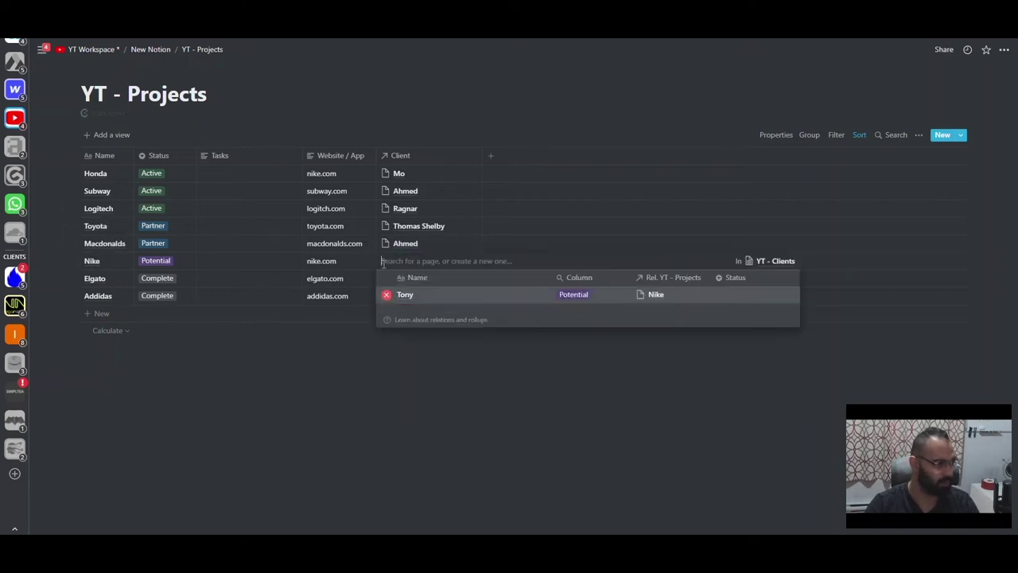
left_click(395, 295)
type("ton")
left_click(395, 329)
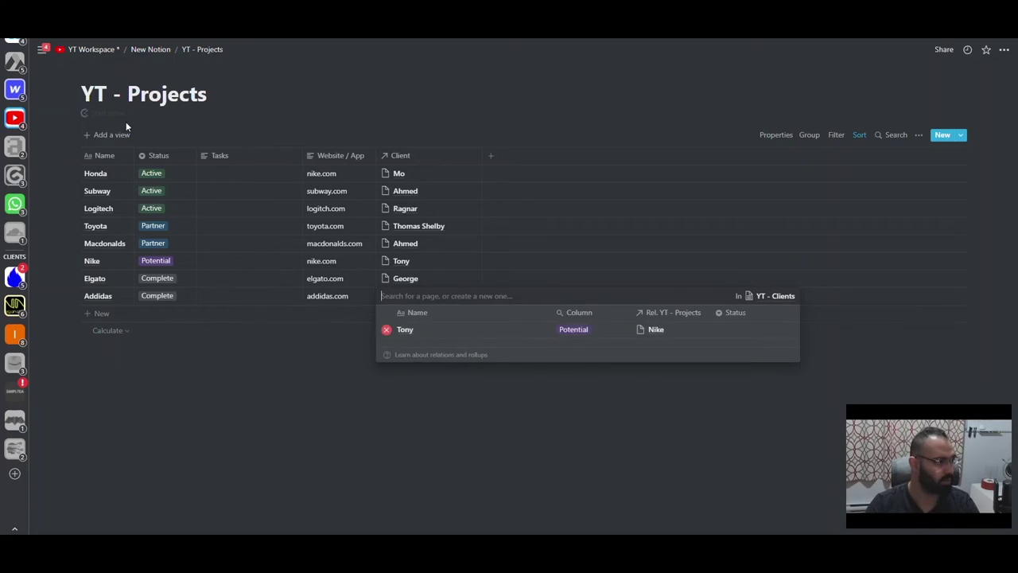
key("Escape")
- From New Notion, open YT - Clients and add an ascending Status sort
left_click(150, 49)
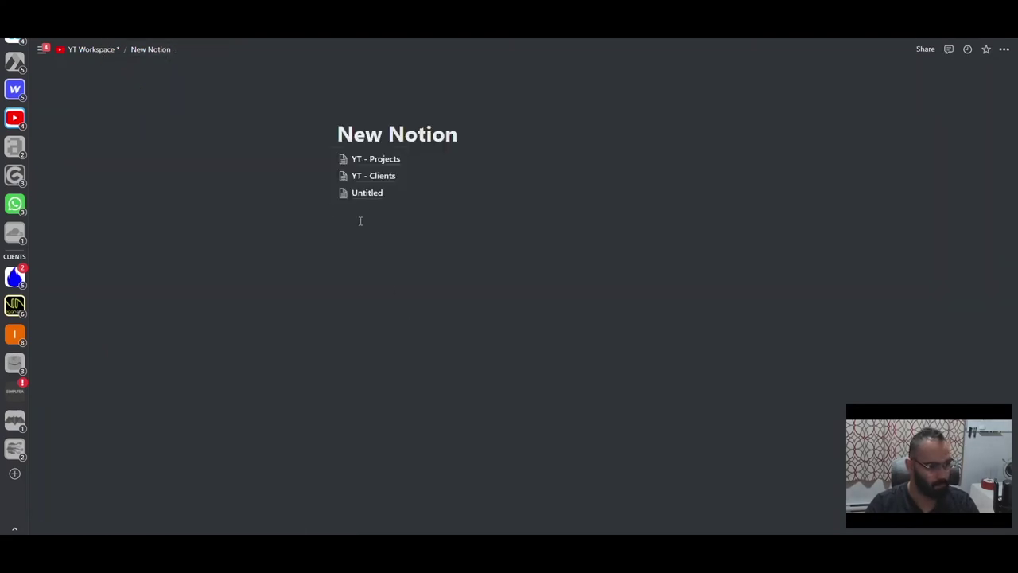
key("Return")
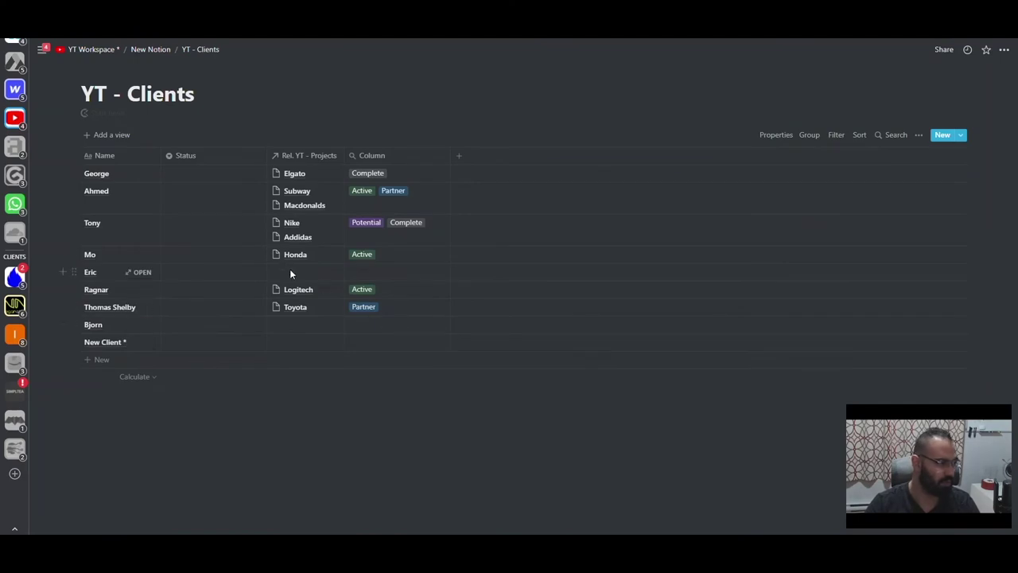
left_click(857, 135)
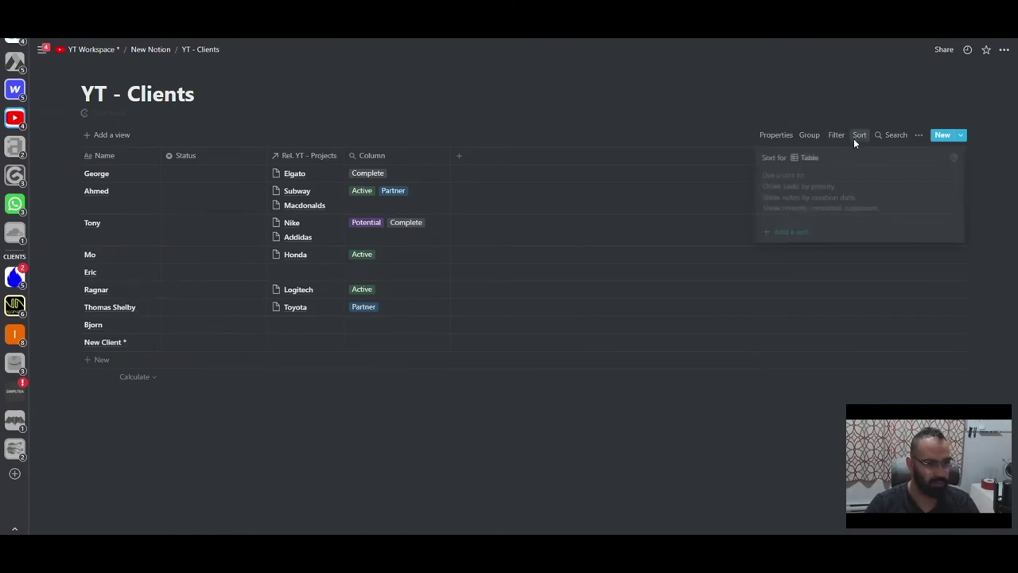
left_click(789, 231)
left_click(766, 264)
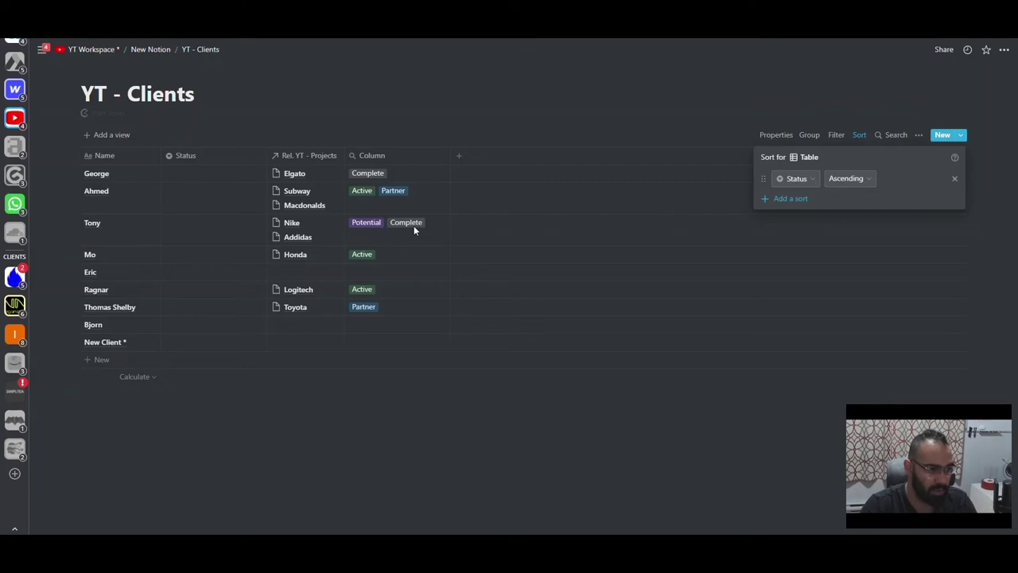
- Delete the Column property from the YT - Clients table
left_click(385, 154)
left_click(387, 156)
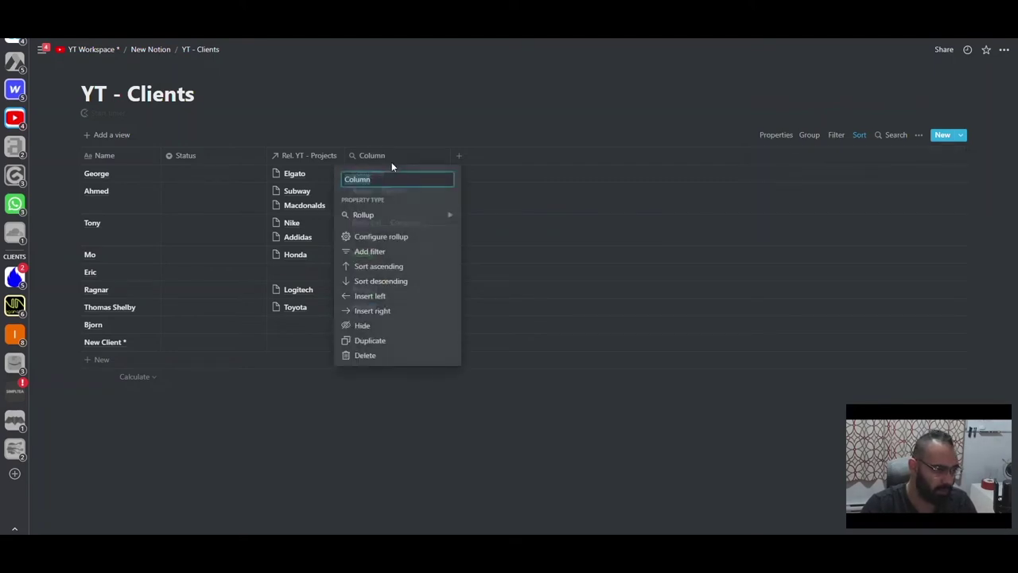
left_click(389, 355)
left_click(524, 294)
- Set the first five clients' statuses to Active, Potential, Potential, On Hold and Complete
left_click(196, 172)
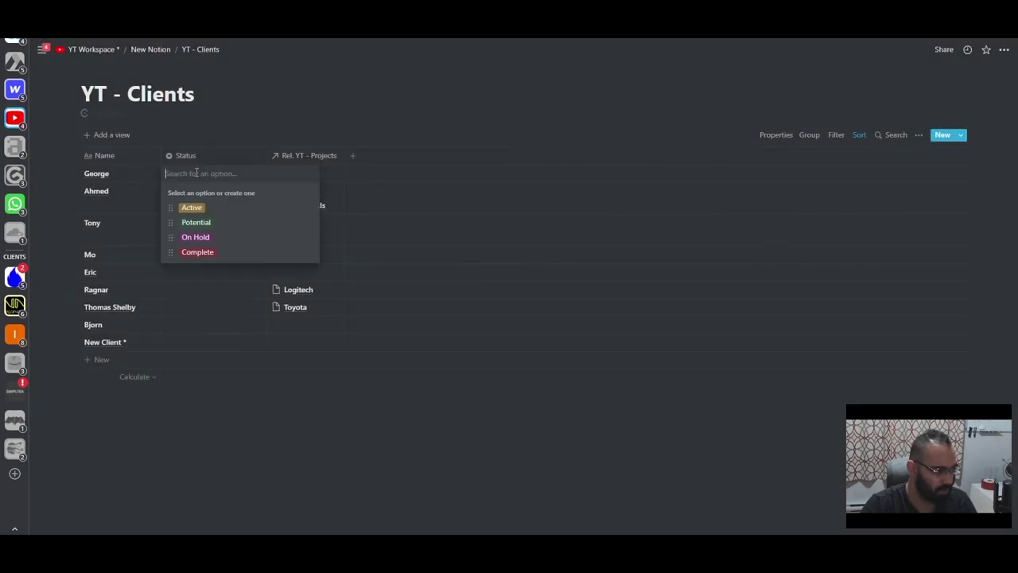
left_click(194, 207)
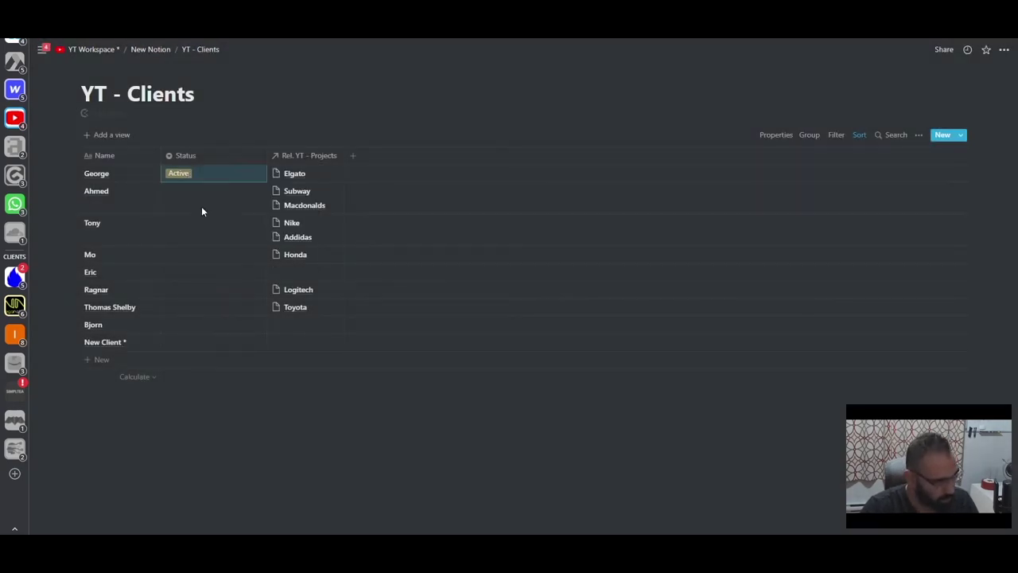
left_click(192, 193)
left_click(196, 239)
left_click(191, 271)
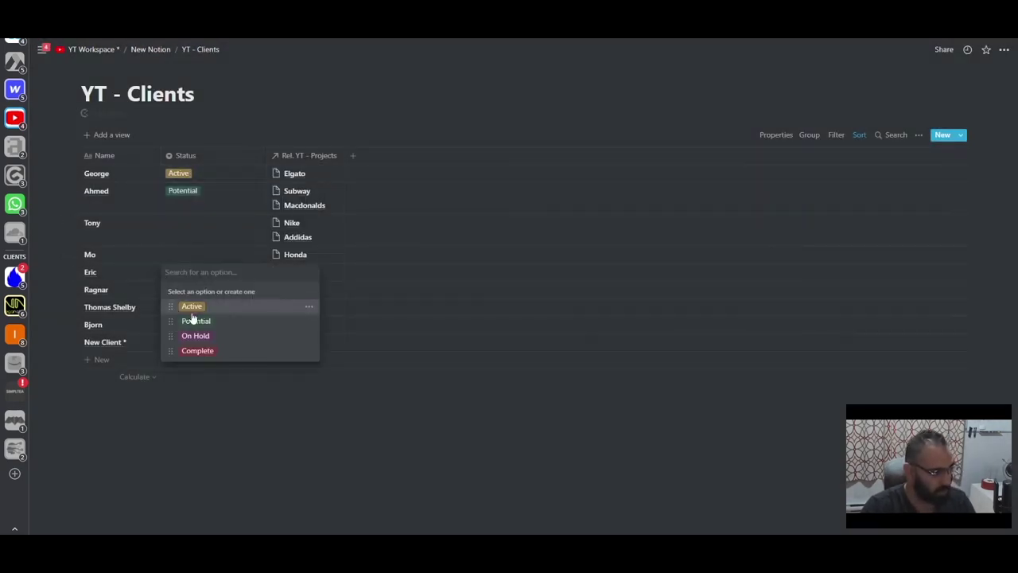
left_click(195, 318)
left_click(183, 248)
left_click(191, 303)
left_click(183, 290)
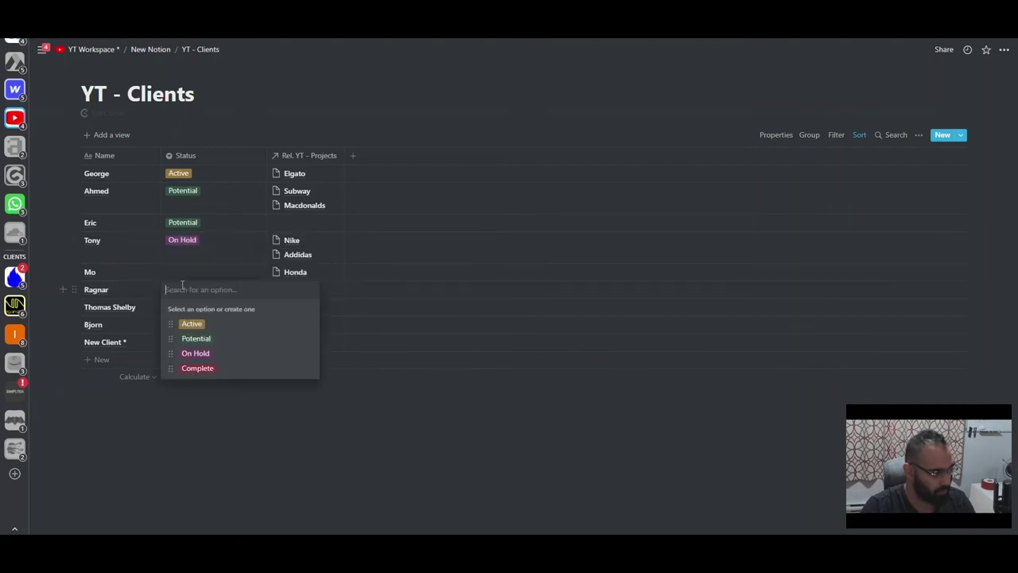
left_click(183, 368)
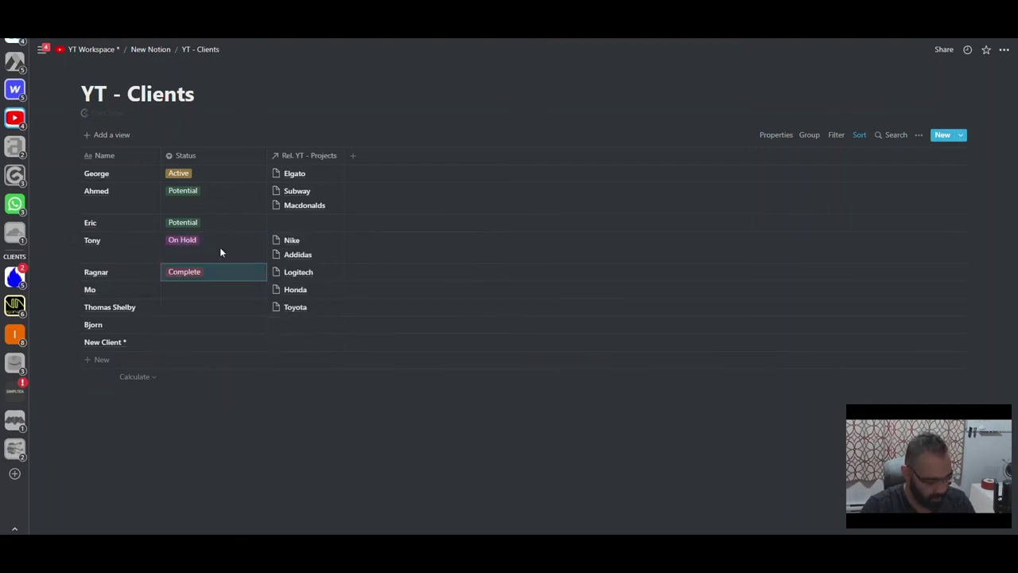
- Paste Complete into the remaining empty Status cells and narrow the Status column
left_click_drag(216, 292, 214, 346)
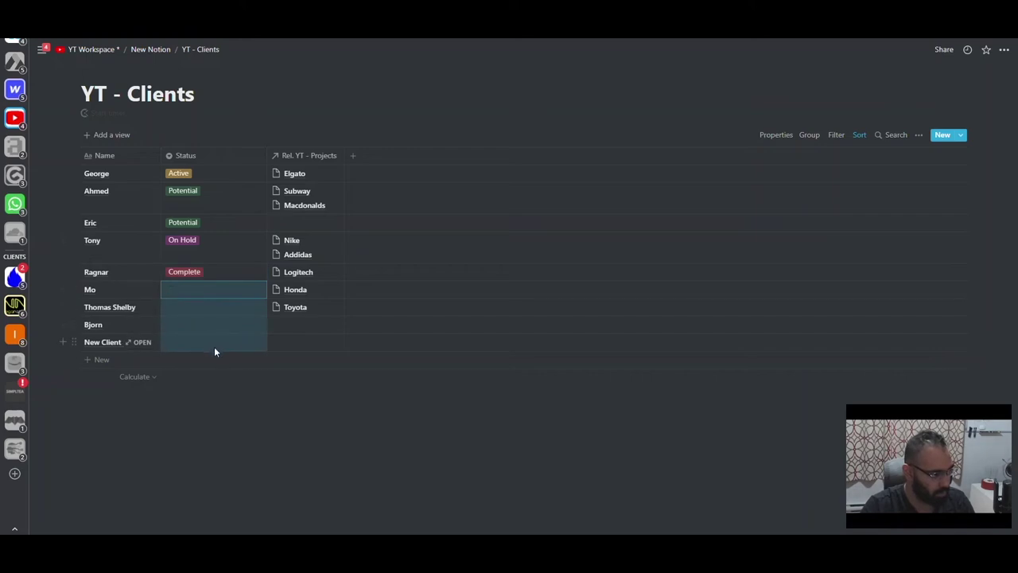
key("ctrl+v")
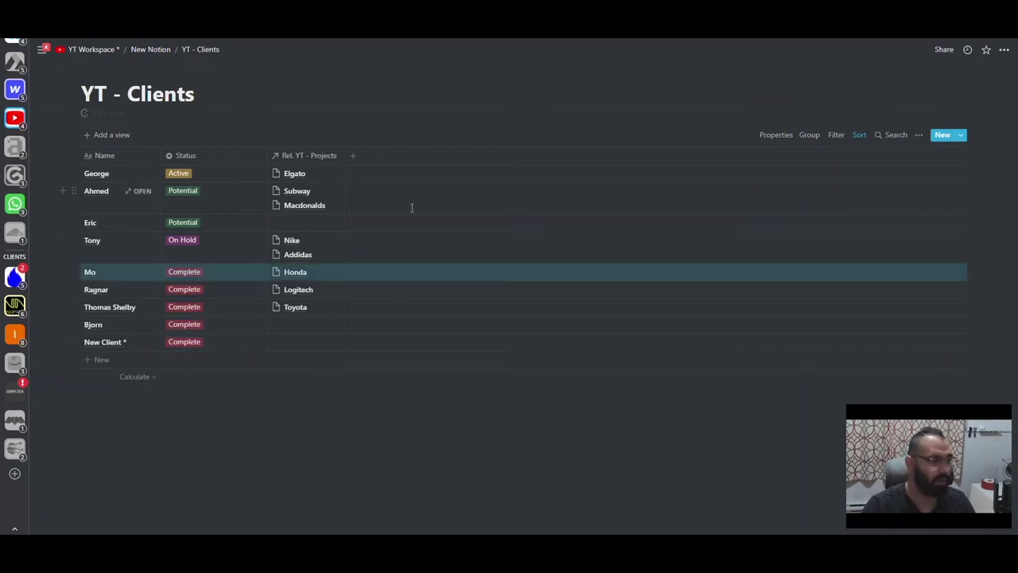
left_click(263, 157)
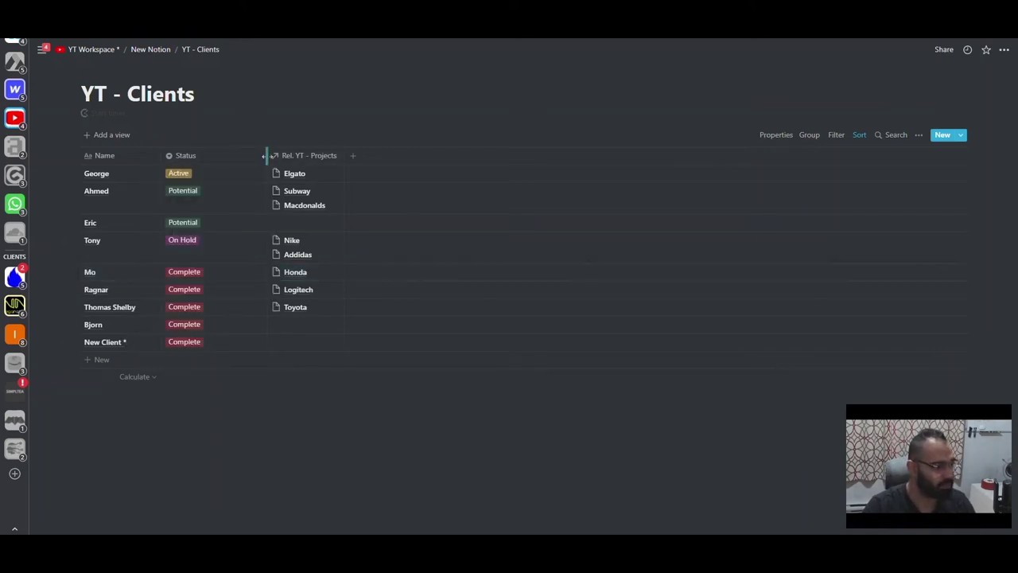
left_click_drag(265, 161, 216, 156)
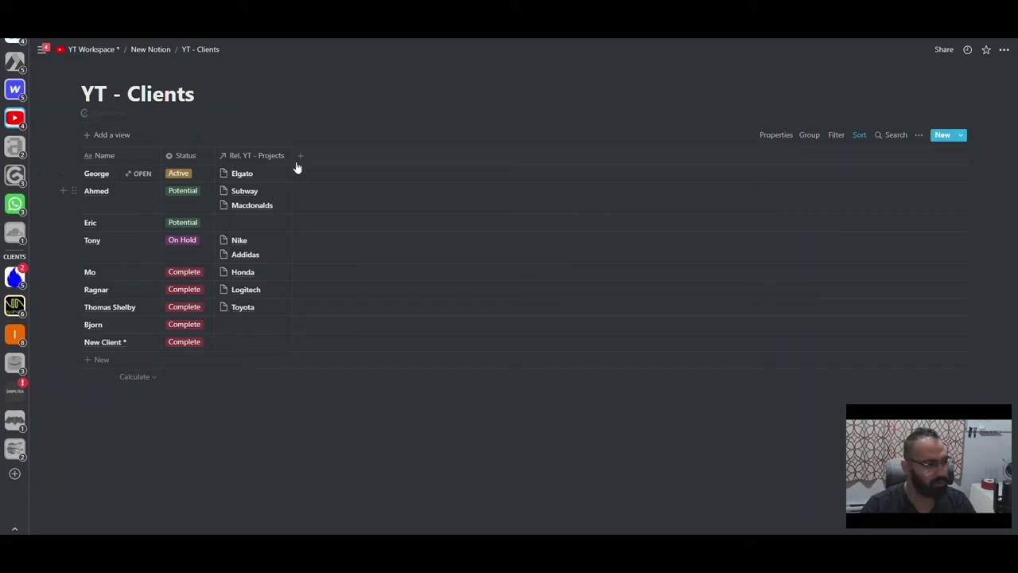
- Add a 'Point of Contact' property after Rel. YT - Projects
left_click(300, 155)
type("Point of Contact")
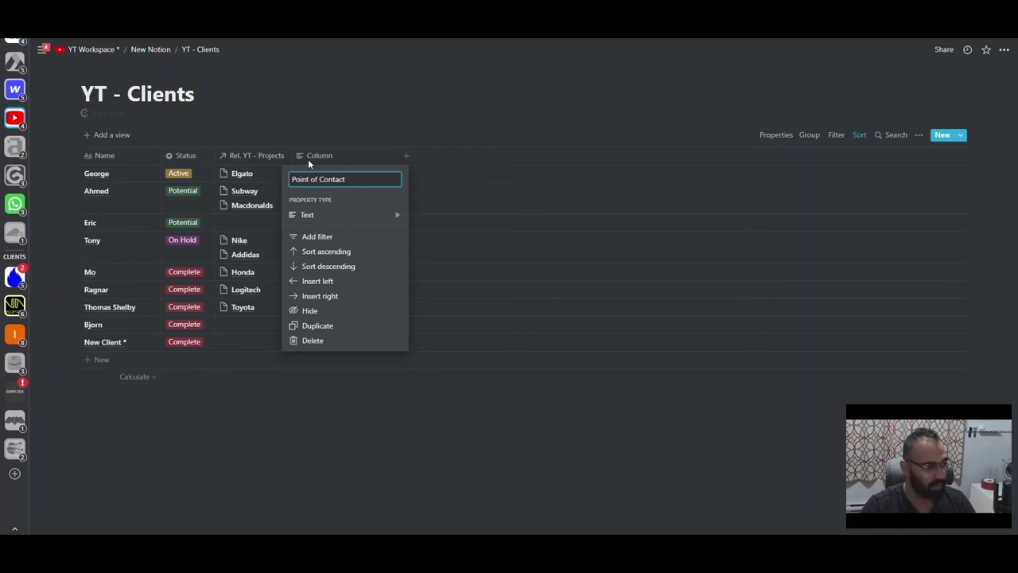
key("Return")
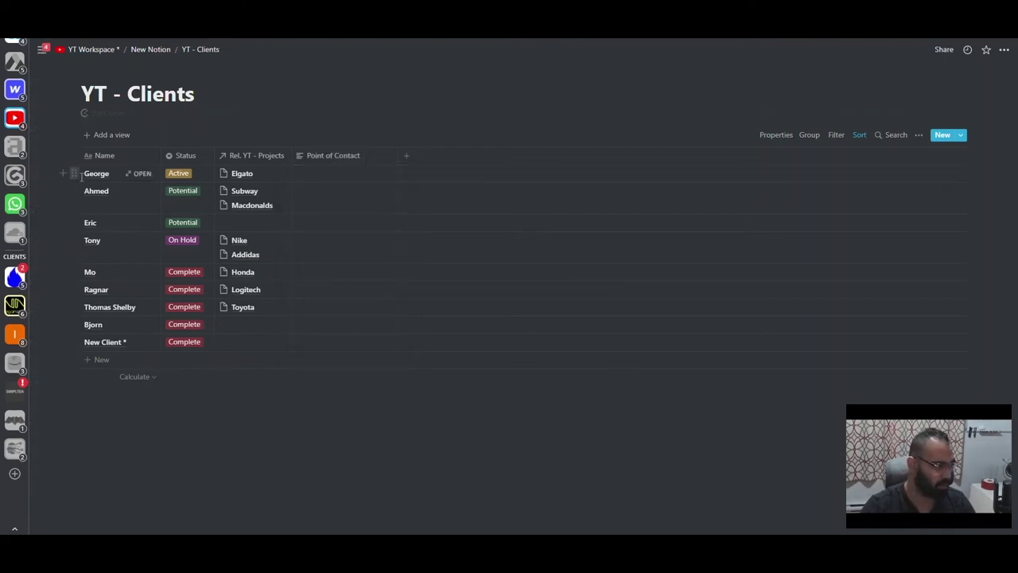
- Enter the first client's contact name and phone number in Point of Contact
left_click(304, 174)
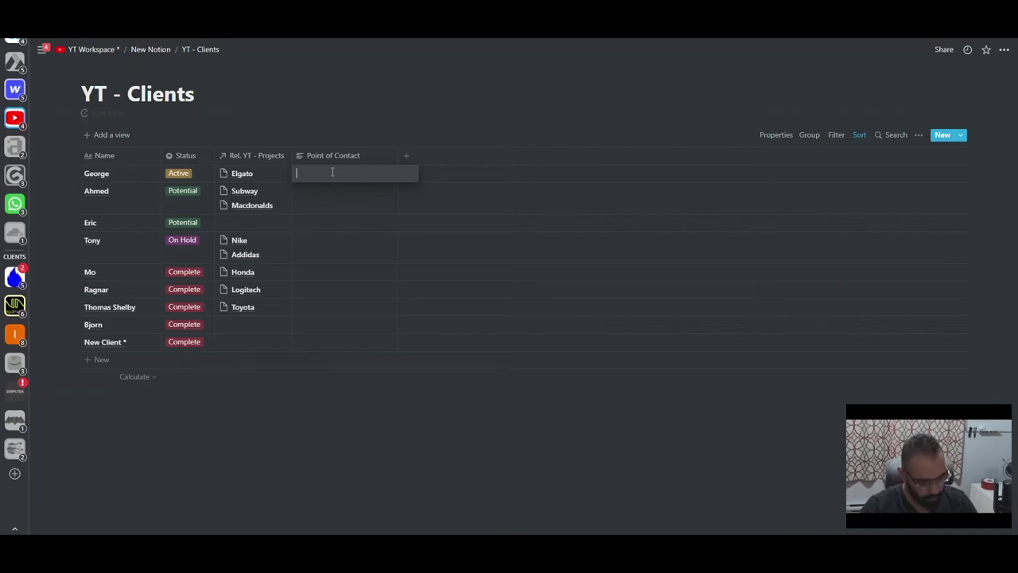
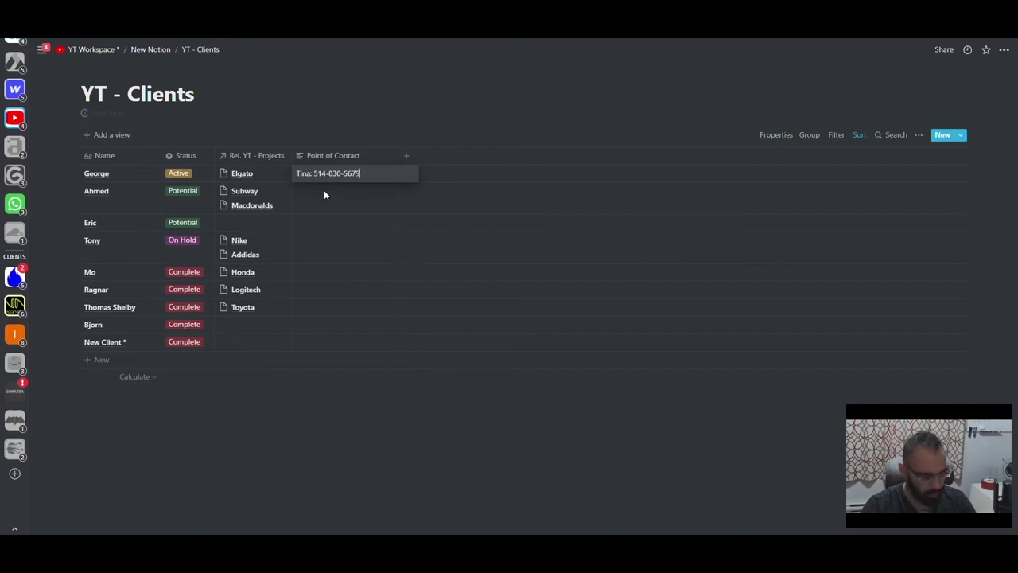
key("Return")
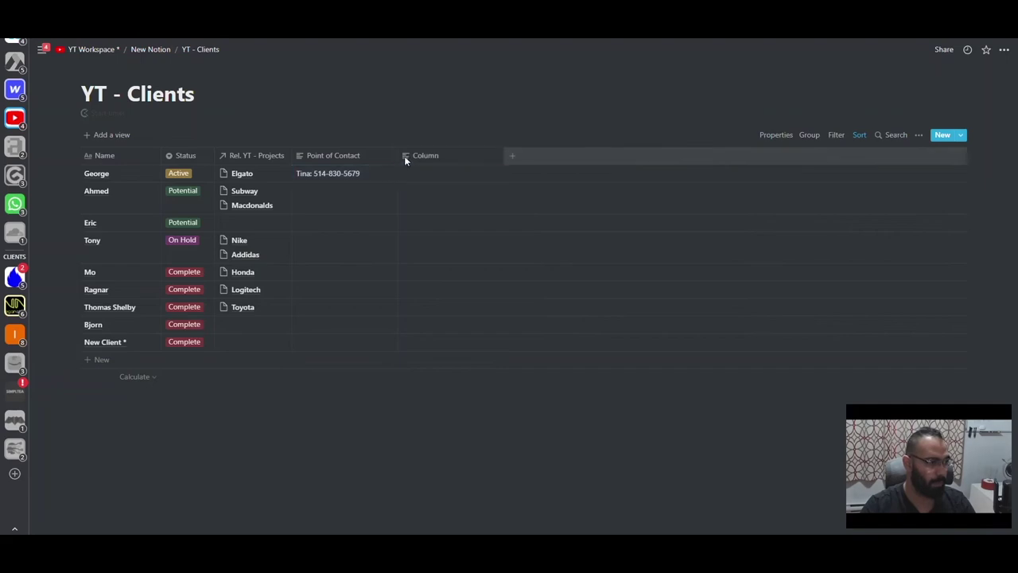
left_click(404, 159)
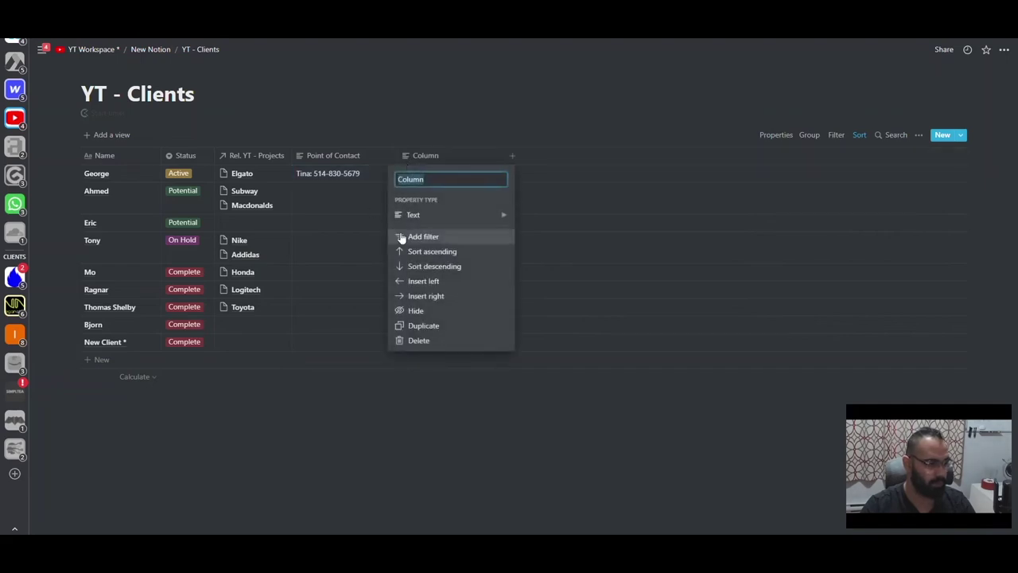
mouse_move(434, 213)
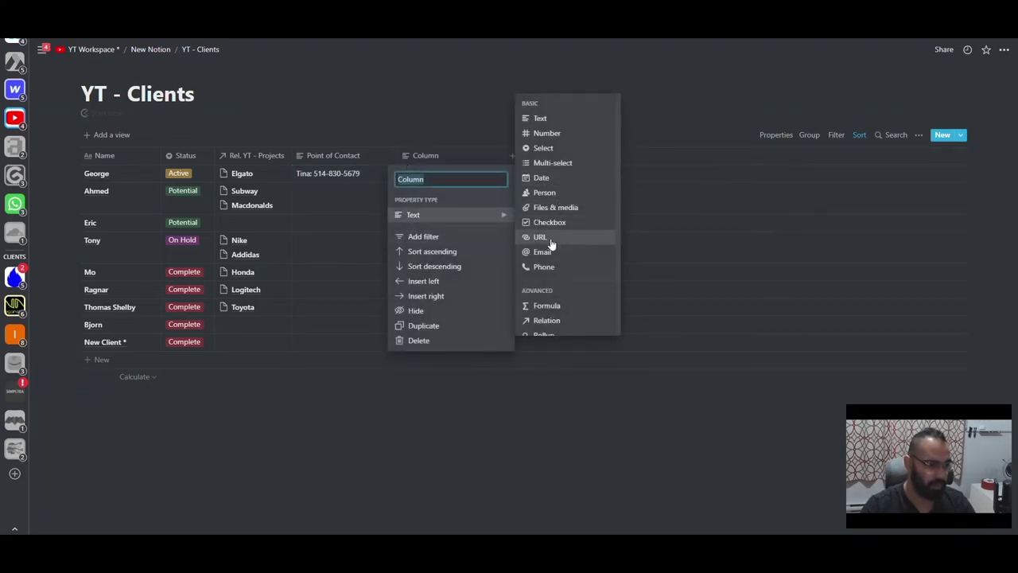
left_click(544, 251)
left_click(460, 159)
key("Escape")
left_click(443, 173)
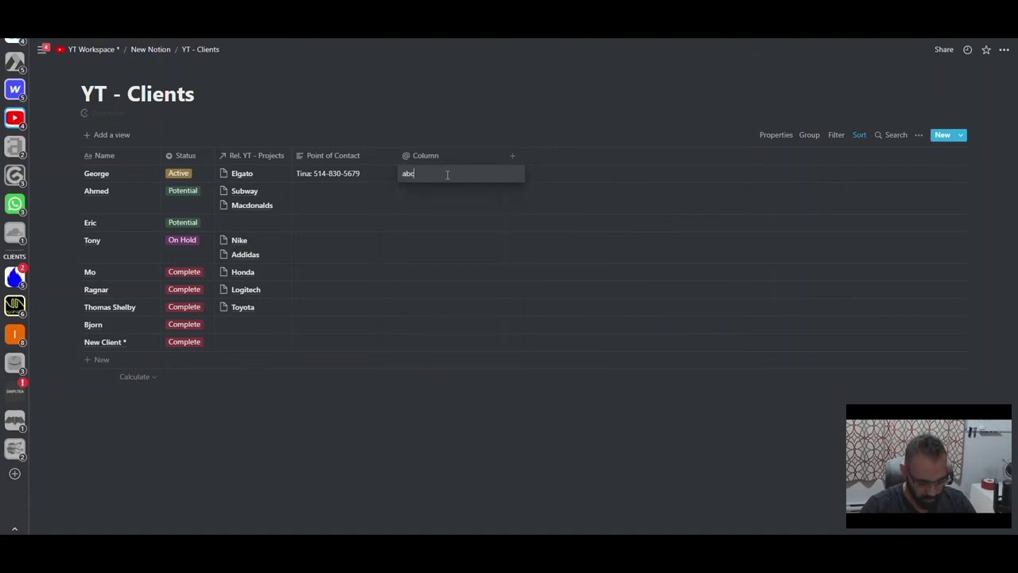
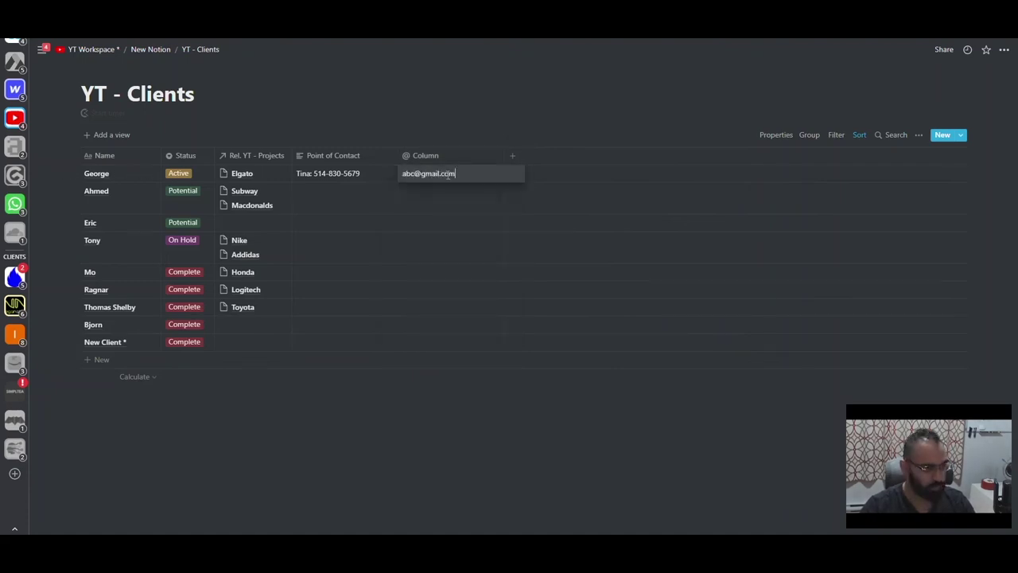
key("Return")
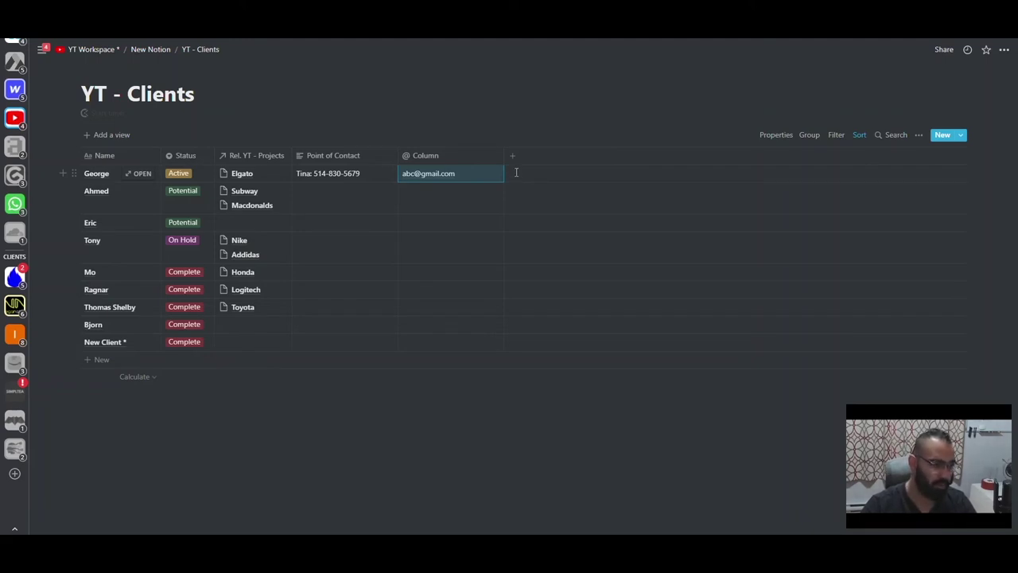
left_click(426, 155)
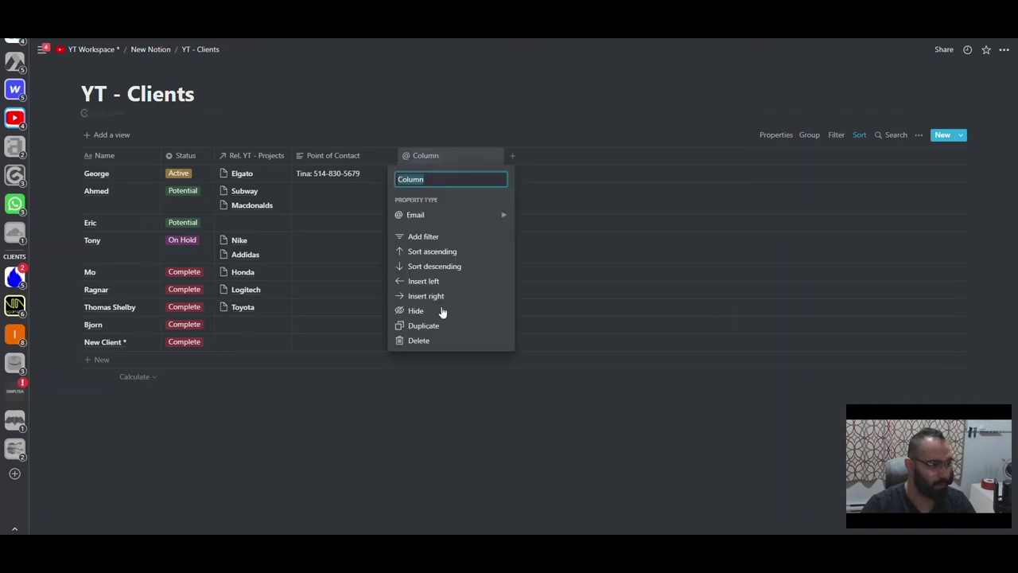
left_click(418, 341)
left_click(480, 295)
- Add an Email line with the address below the first client's phone number
left_click(360, 173)
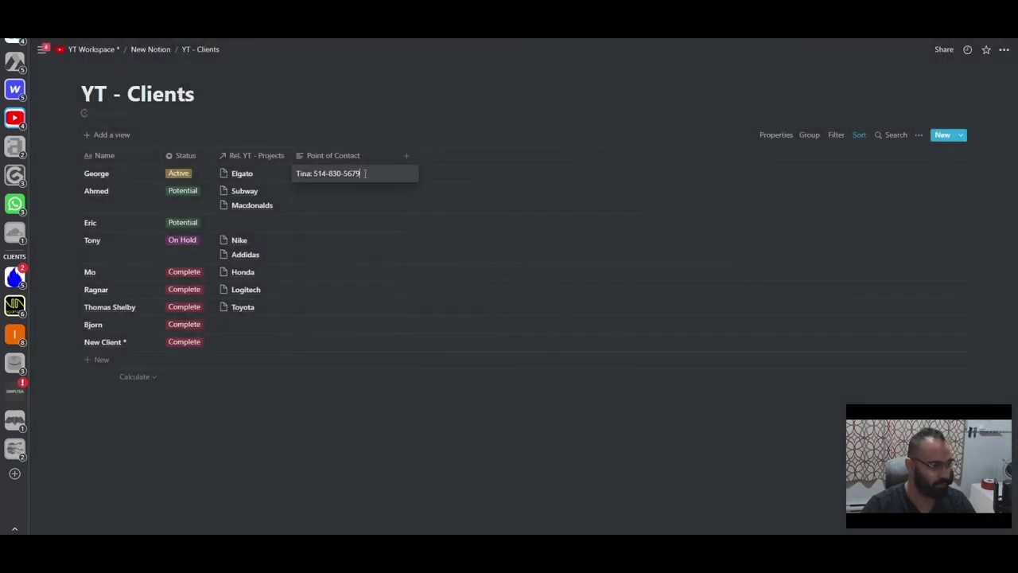
key("shift+Return")
type("Email")
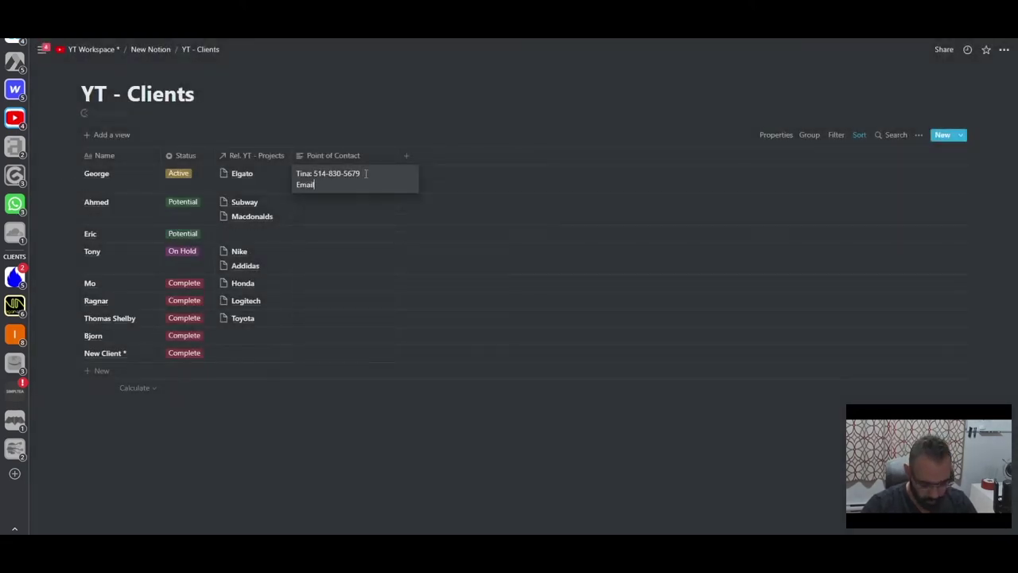
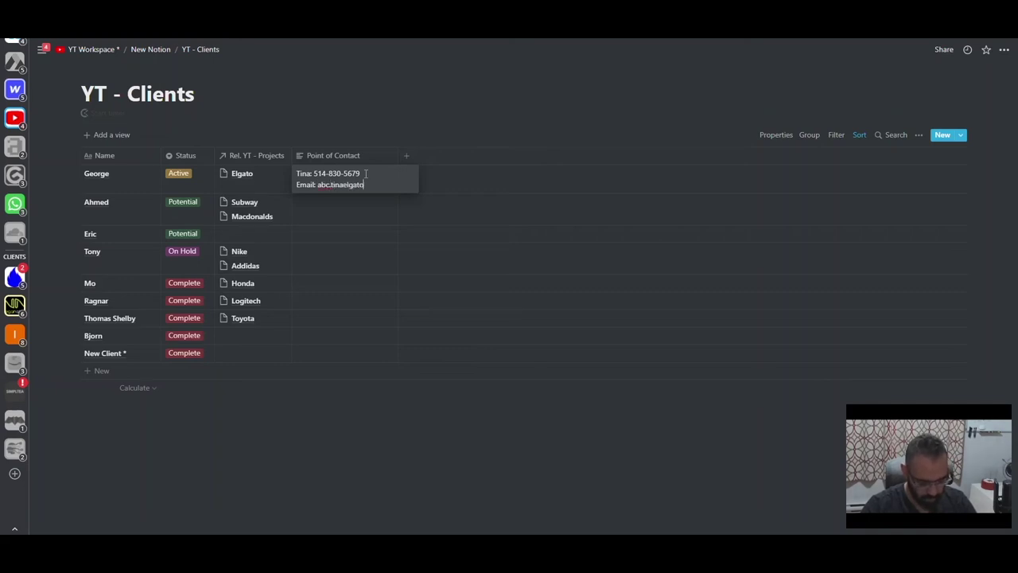
key("Escape")
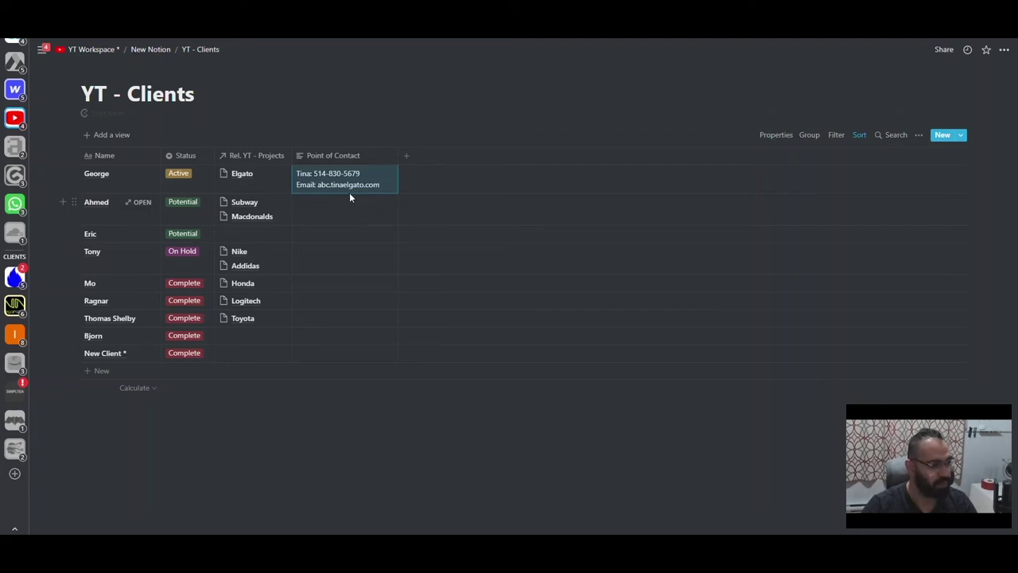
- Enter e-mail addresses for the second and third clients' Point of Contact
left_click(358, 207)
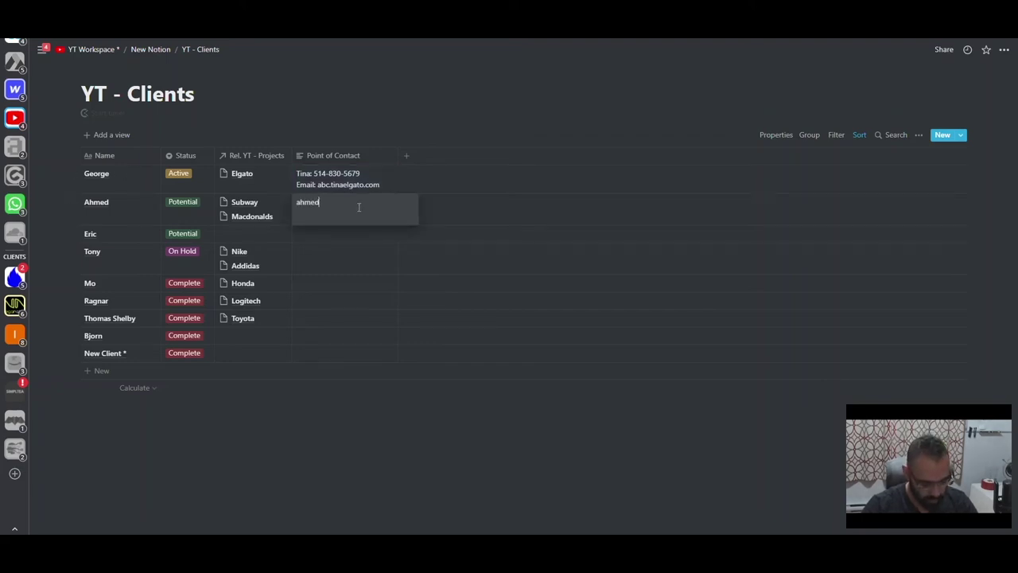
key("Return")
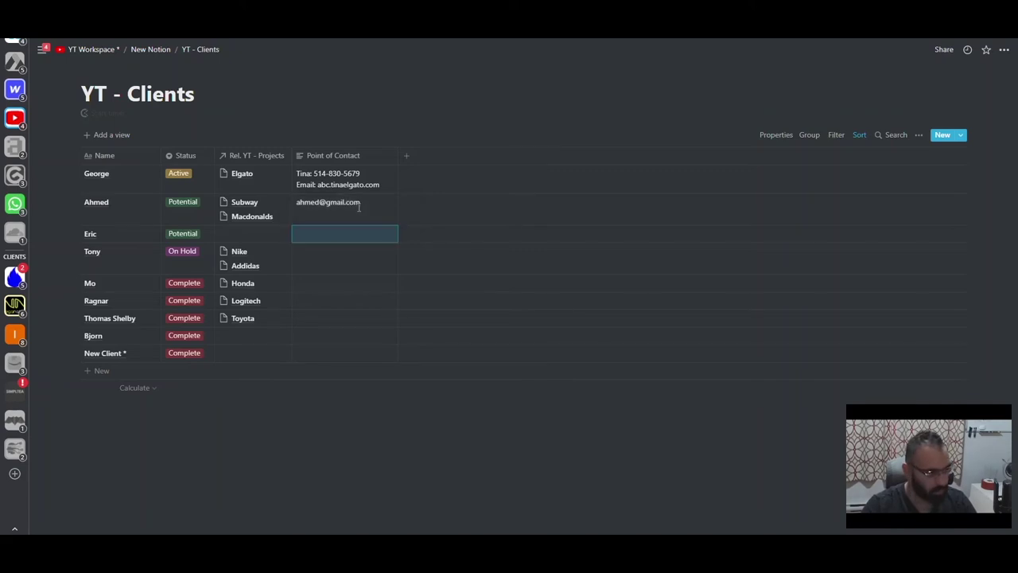
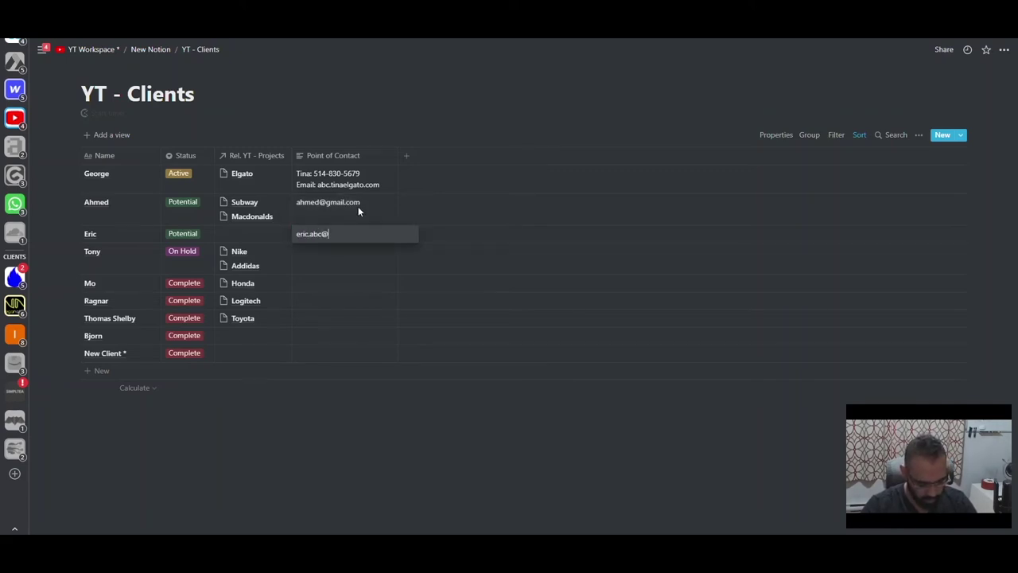
key("Return")
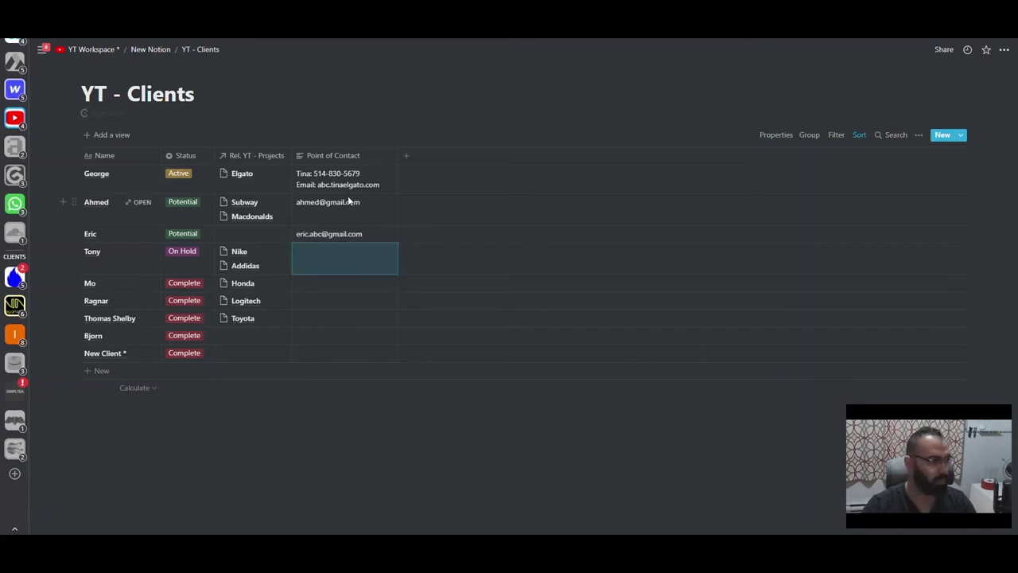
key("ctrl+bracketleft")
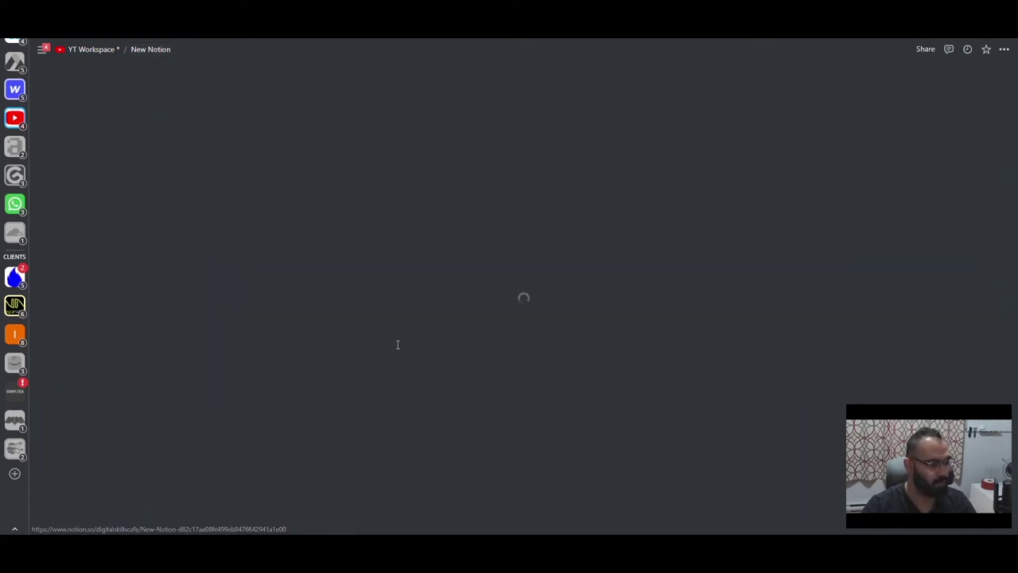
- Give YT - Clients the busts-in-silhouette emoji icon, found by searching 'perso'
left_click(365, 178)
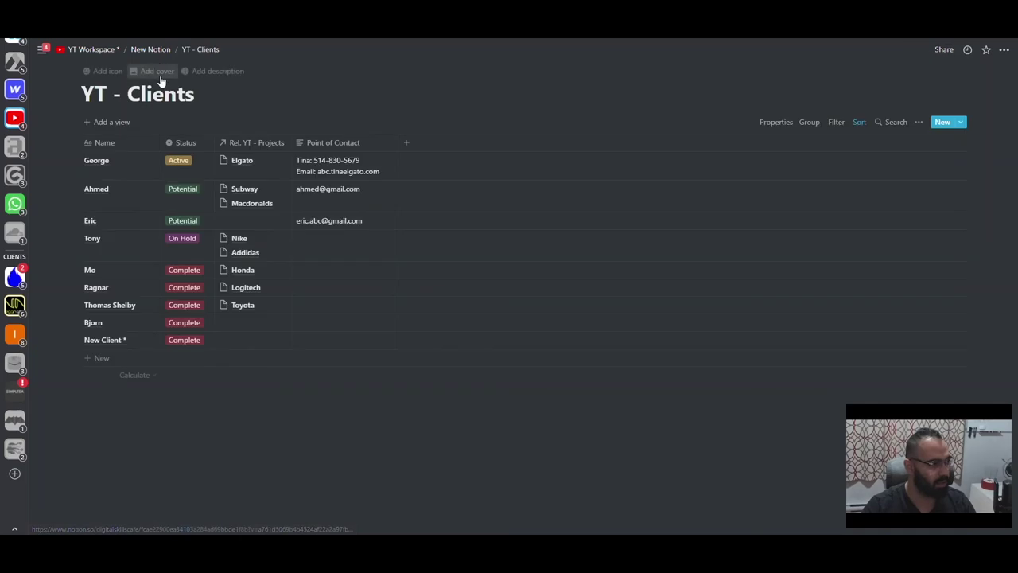
left_click(102, 71)
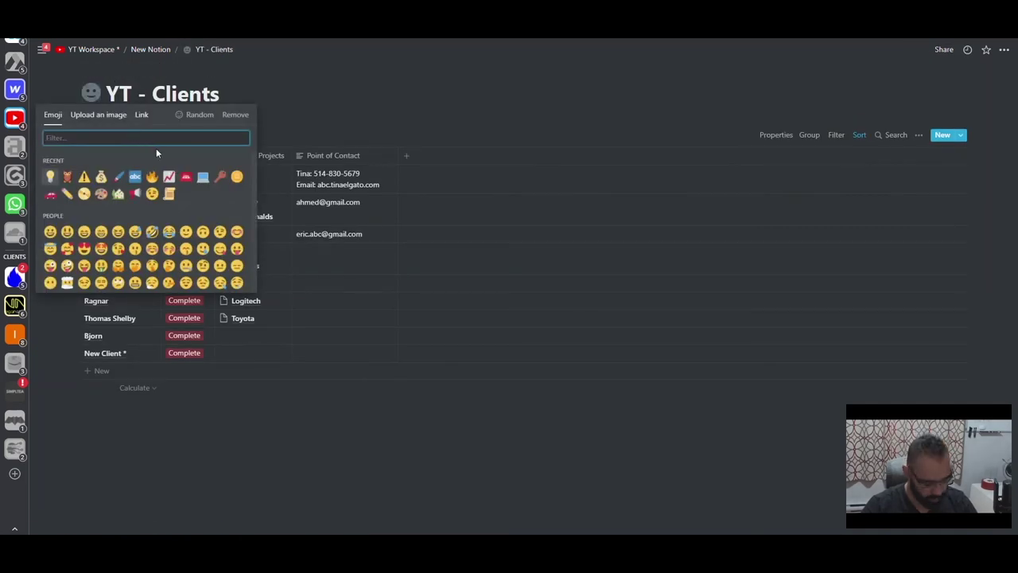
type("perso")
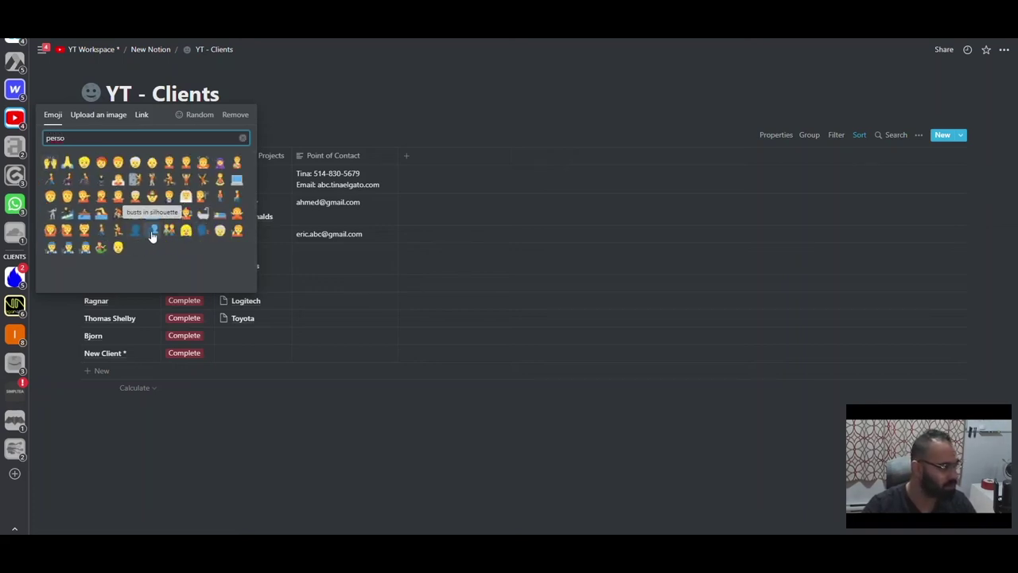
left_click(153, 232)
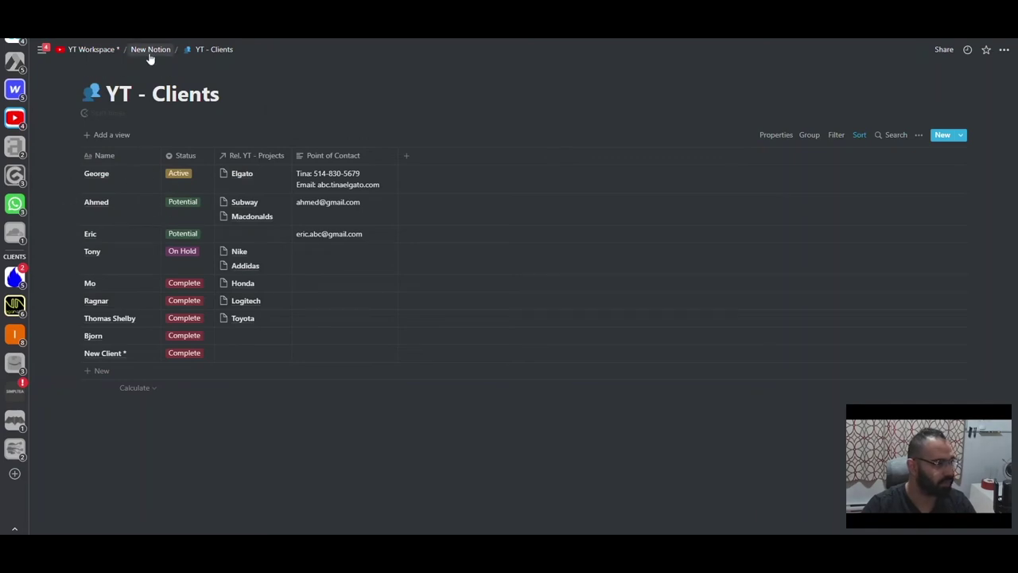
- Give YT - Projects the red emoji icon found by searching 'constr'
key("ctrl+[")
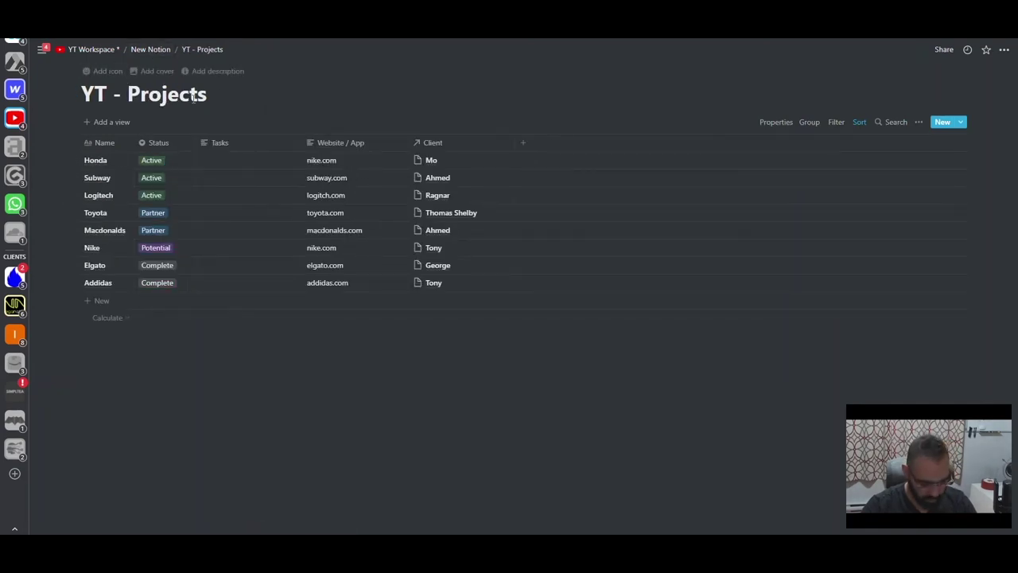
key("ctrl+[")
left_click(342, 159)
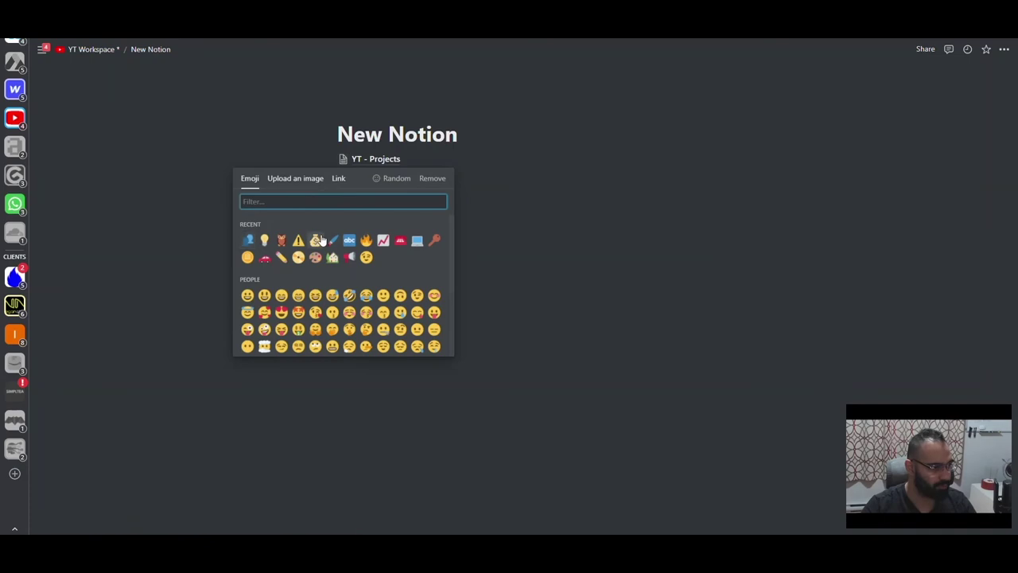
type("constr")
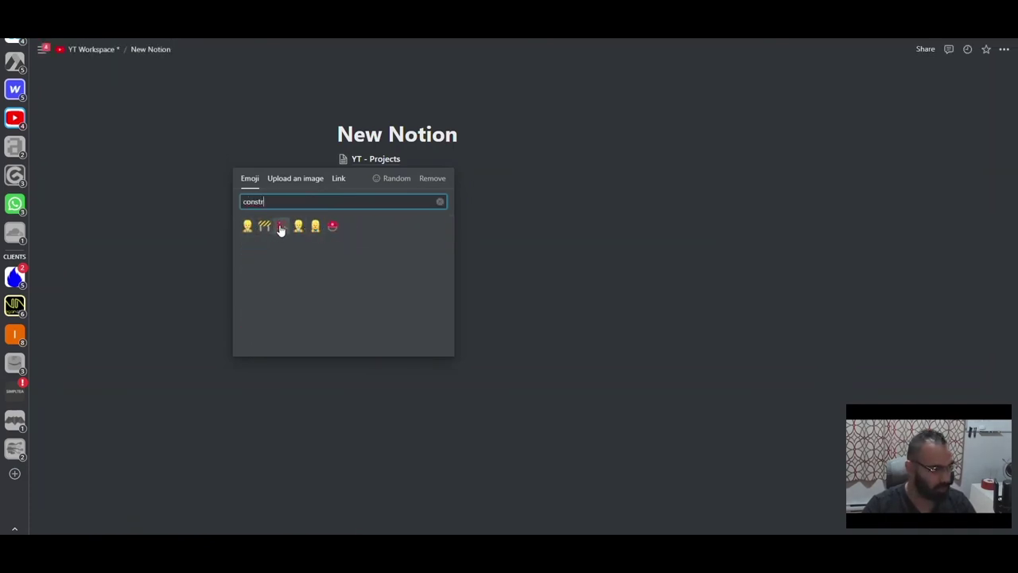
left_click(281, 226)
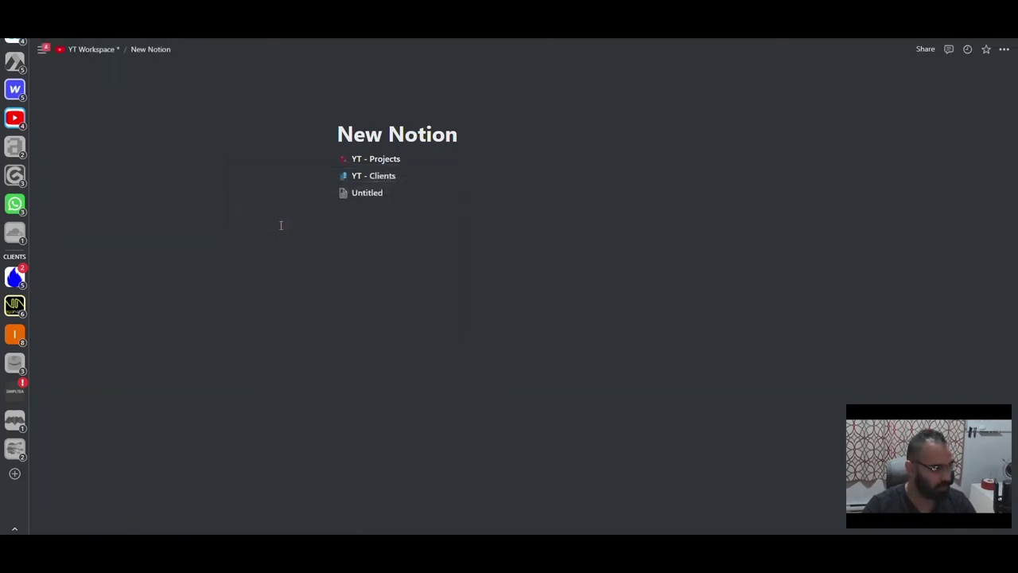
- Set the Untitled page's icon to the green ✅ check mark
left_click(358, 193)
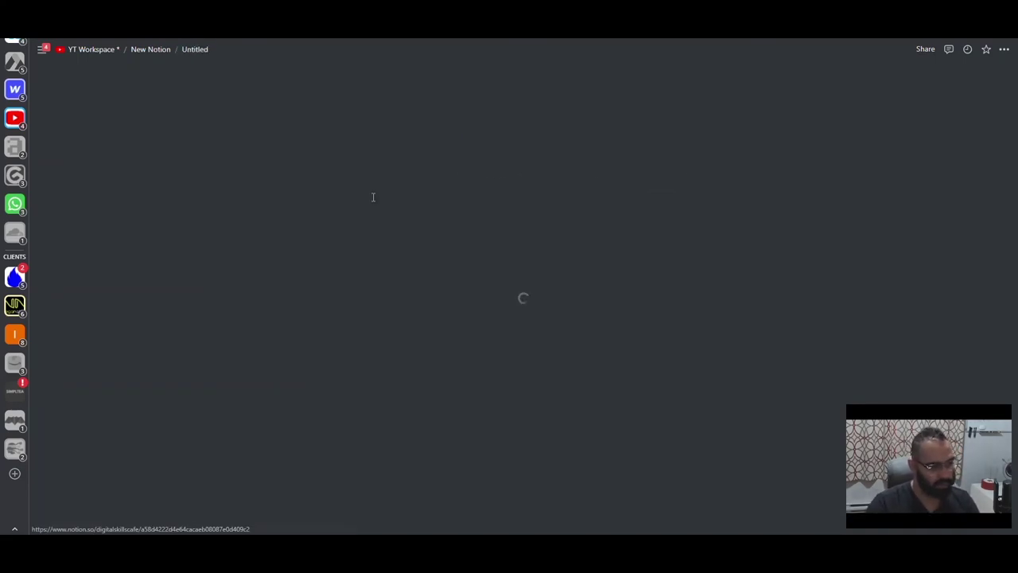
left_click(345, 111)
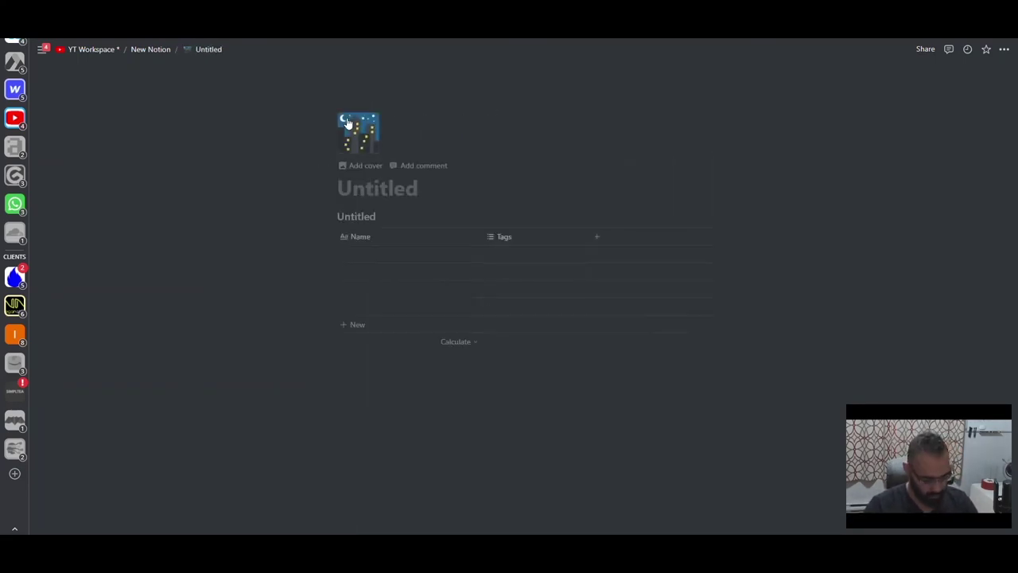
left_click(374, 191)
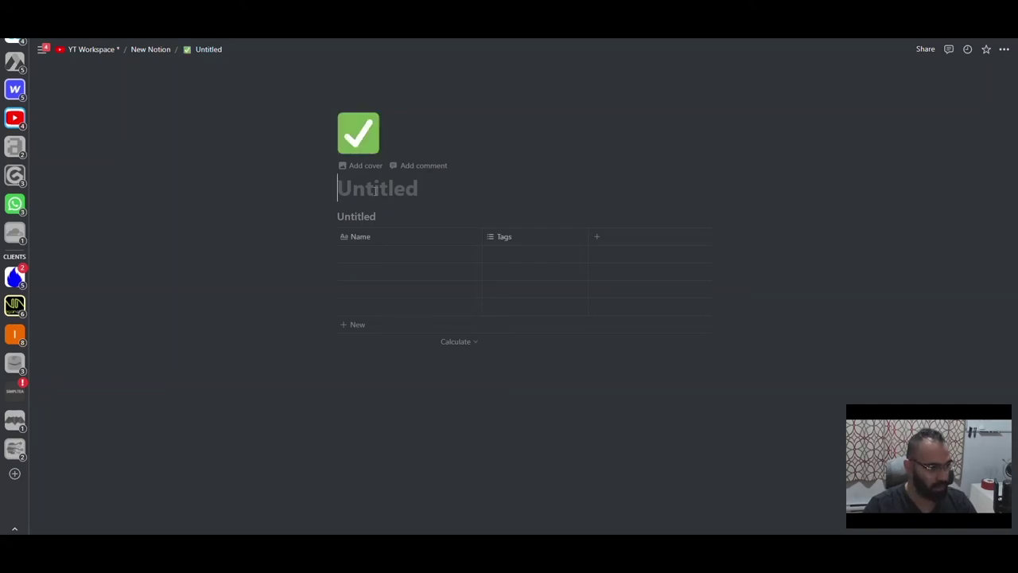
type("T")
key("BackSpace")
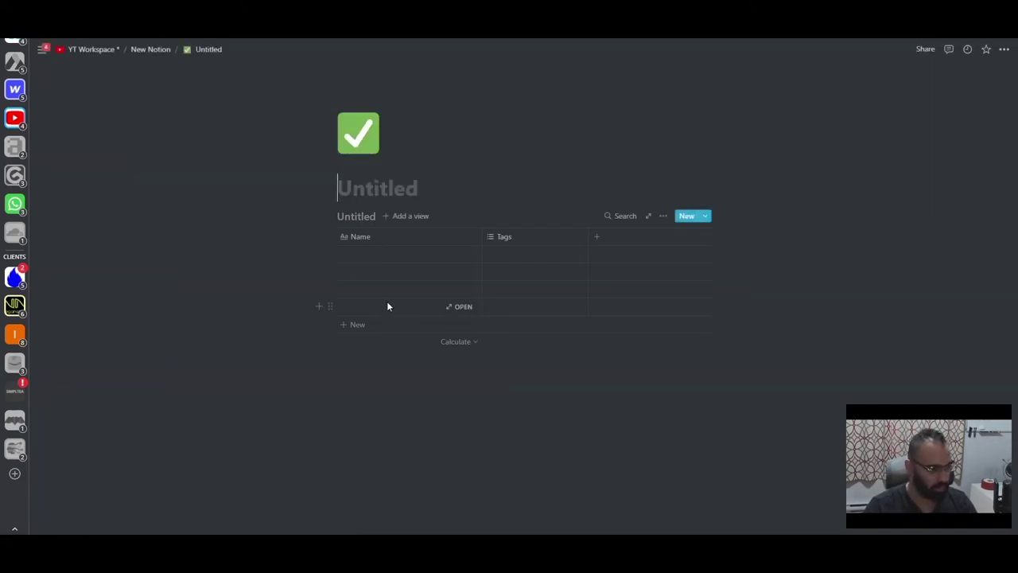
- Delete the old inline database and create a fresh Table database on the page
left_click_drag(427, 389, 435, 293)
left_click_drag(431, 205, 458, 431)
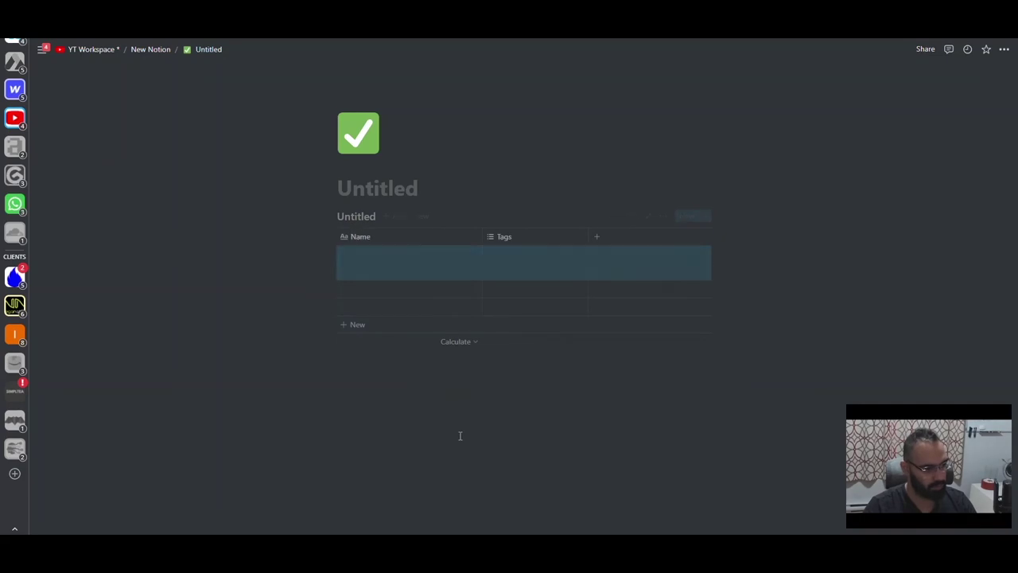
key("BackSpace")
left_click(370, 338)
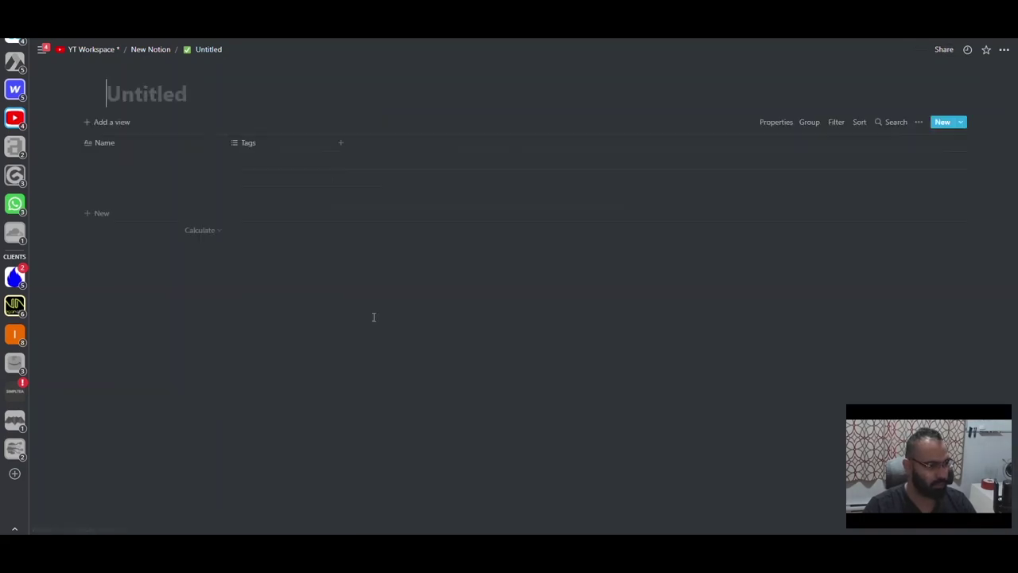
left_click(149, 161)
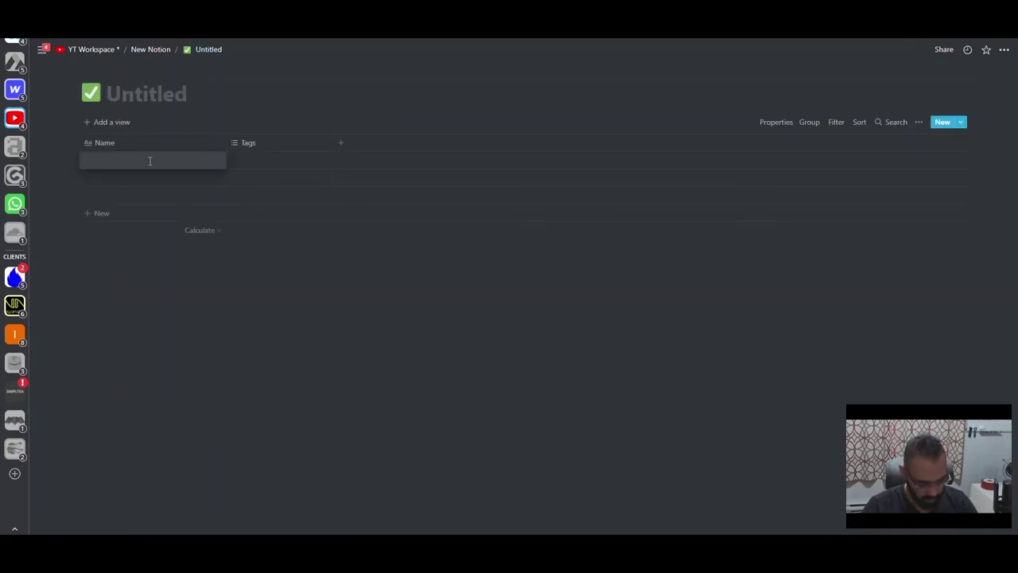
- Enter task rows Keyword Research, Write copy for landing page and Track Analytics
type("Ke")
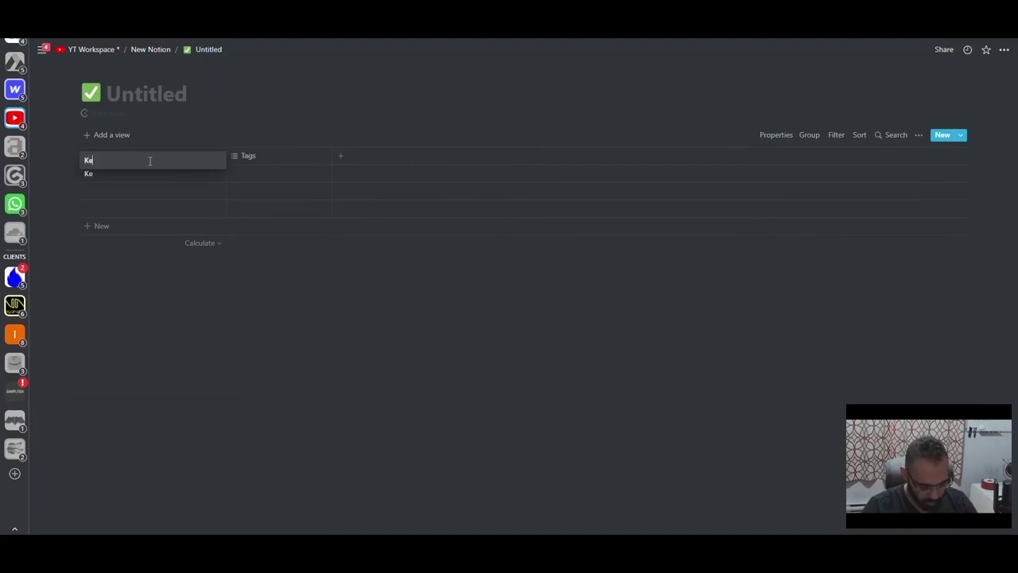
type("yword Research")
key("Return")
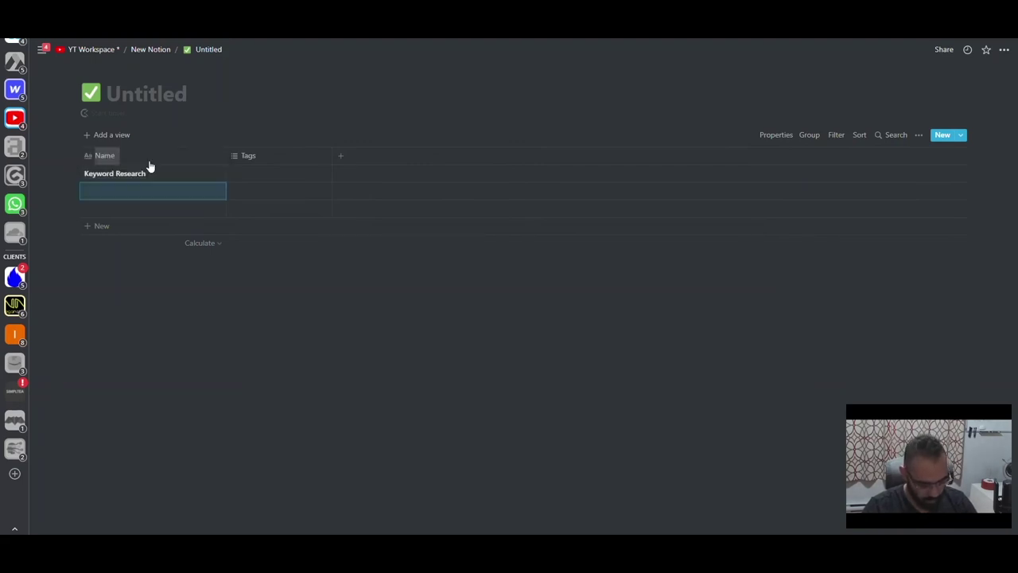
type("Write c")
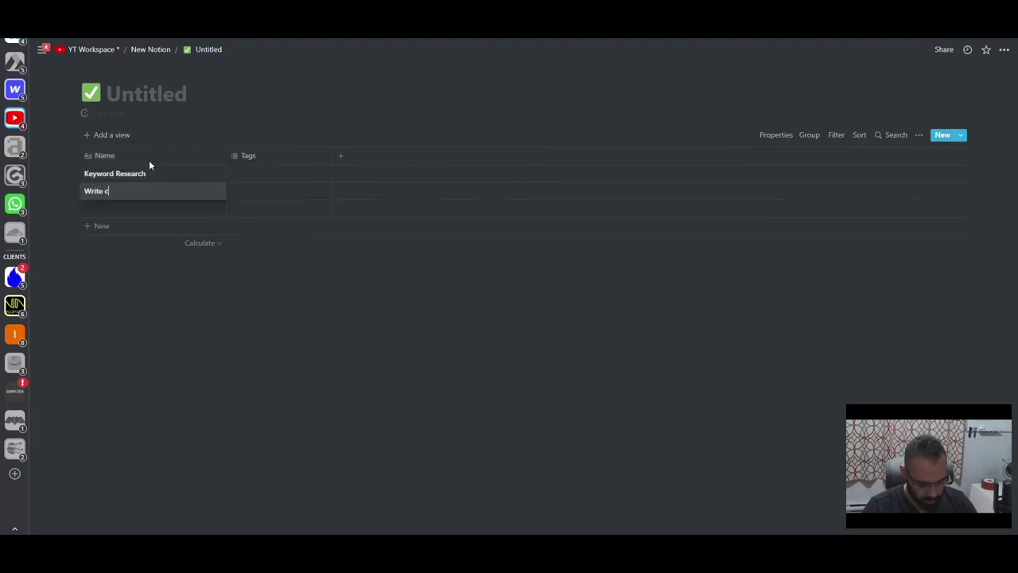
type("opy for landing")
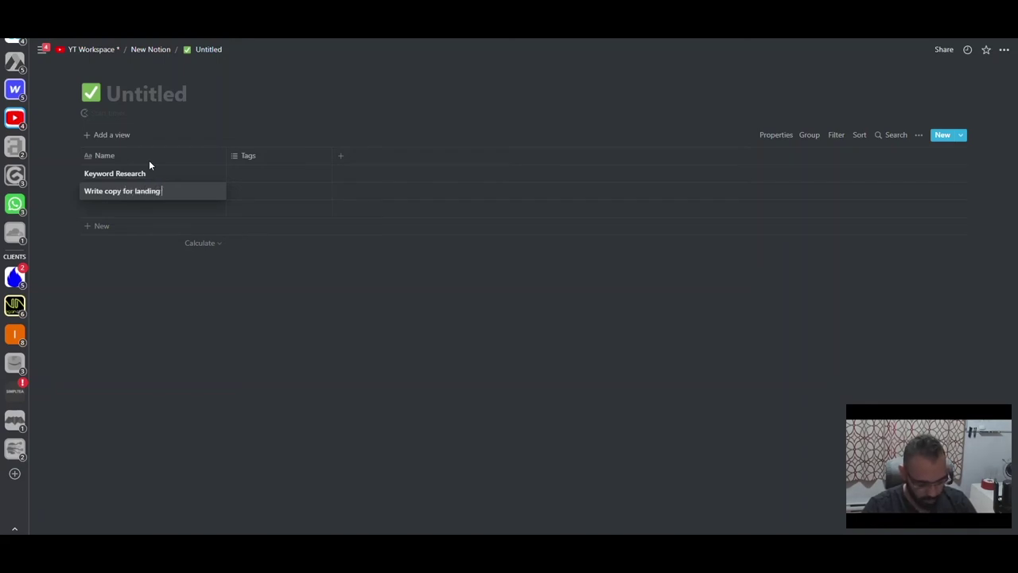
type(" page")
key("Return")
type("Track Analytics")
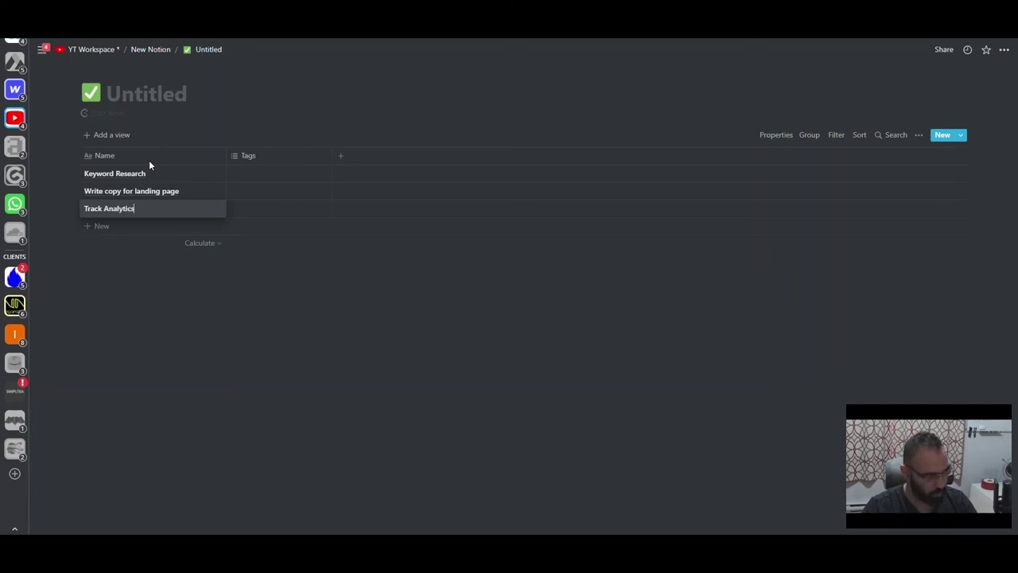
key("Escape")
key("Return")
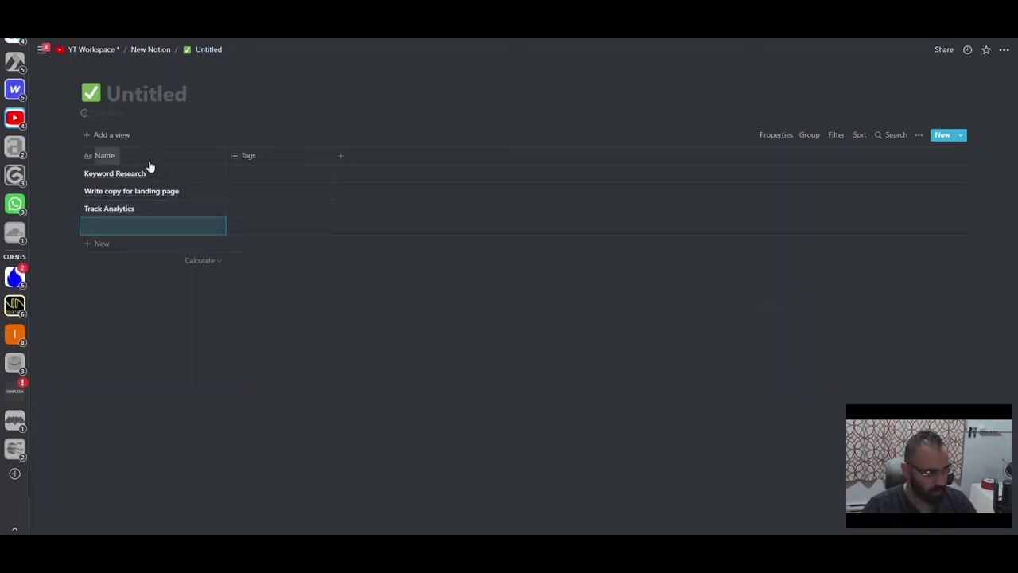
- Add rows Create Langing page, Optimize website pages, Competitor analysis and Record YT video
type("Create ")
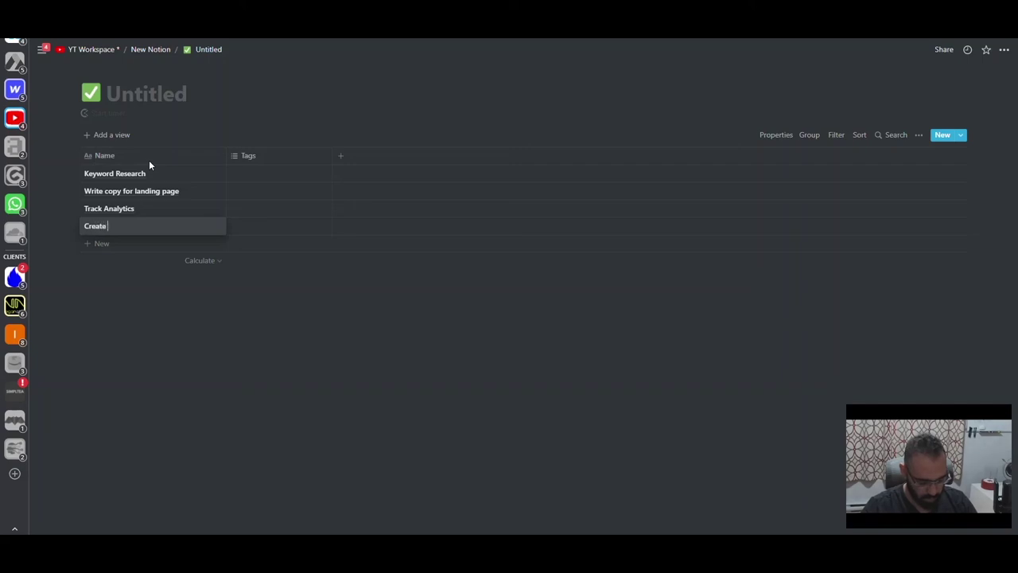
type("Langing page")
key("Return")
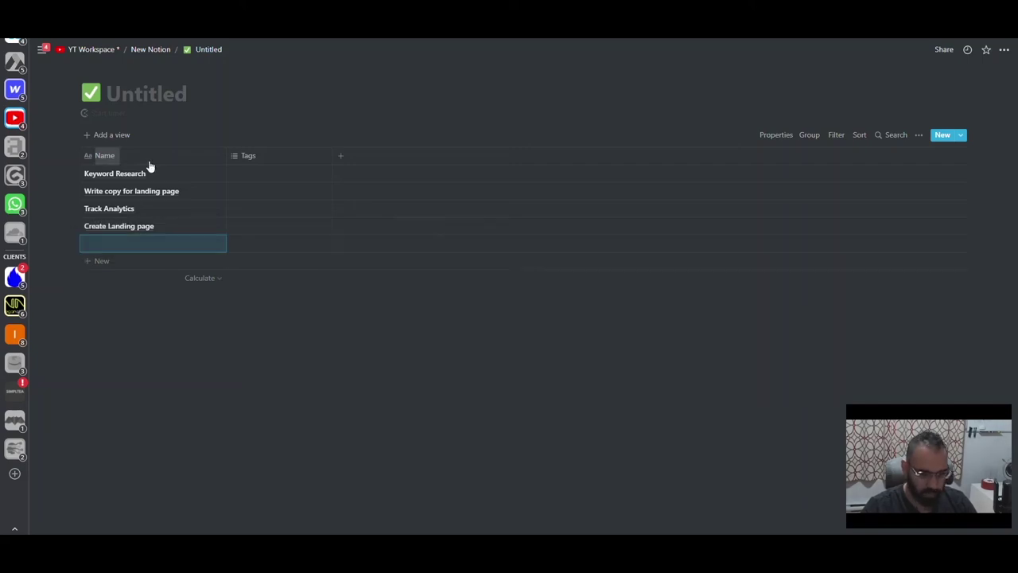
type("Opti")
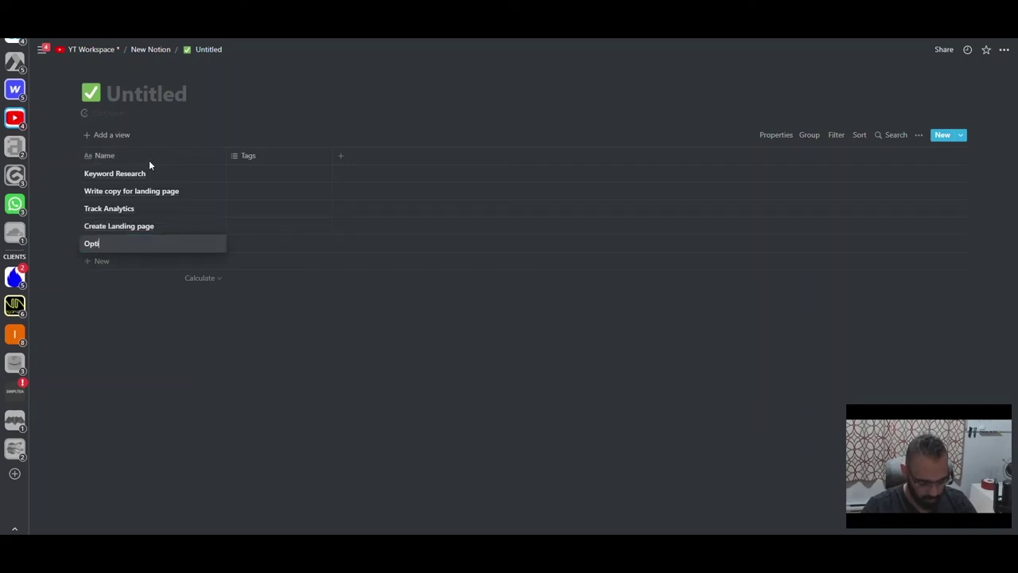
type("mize website pages")
key("Return")
type("Competito")
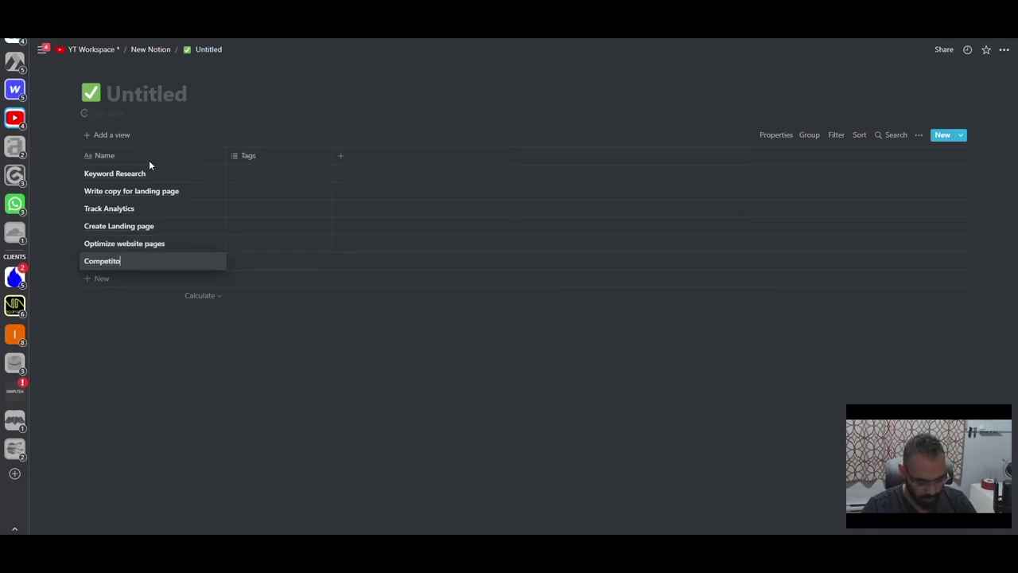
type("r analysis")
key("Return")
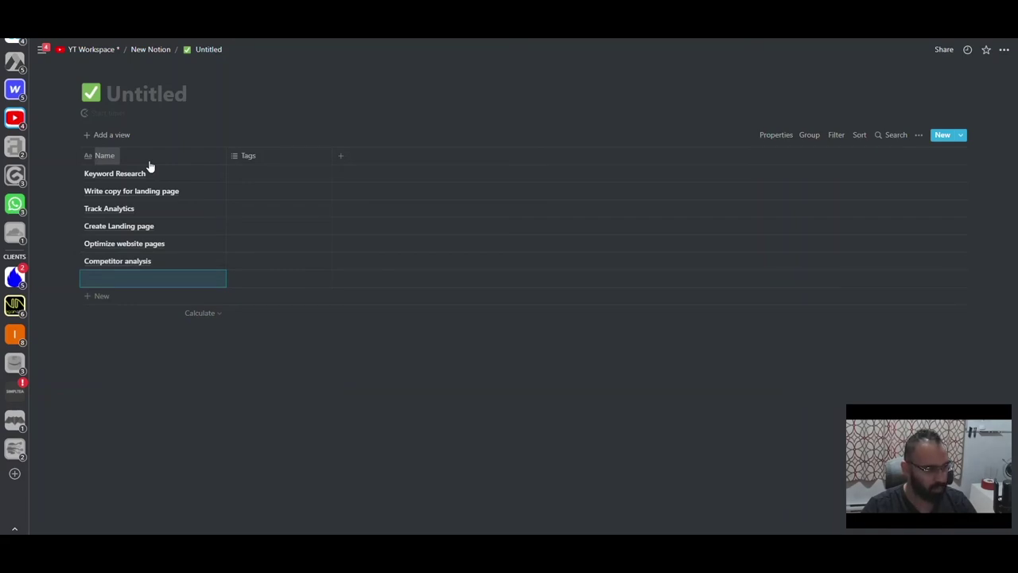
type("Record")
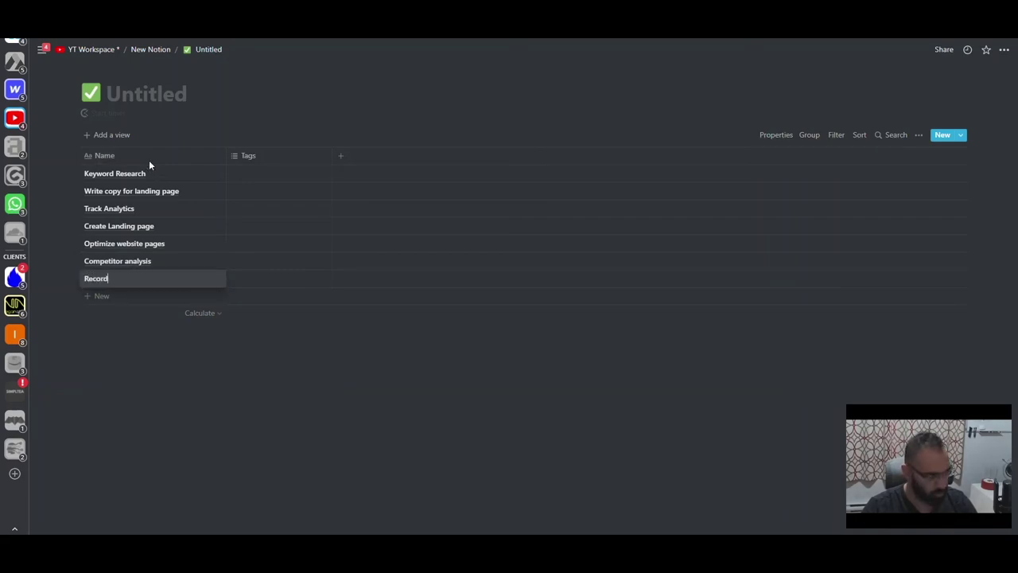
type(" YT video")
key("Escape")
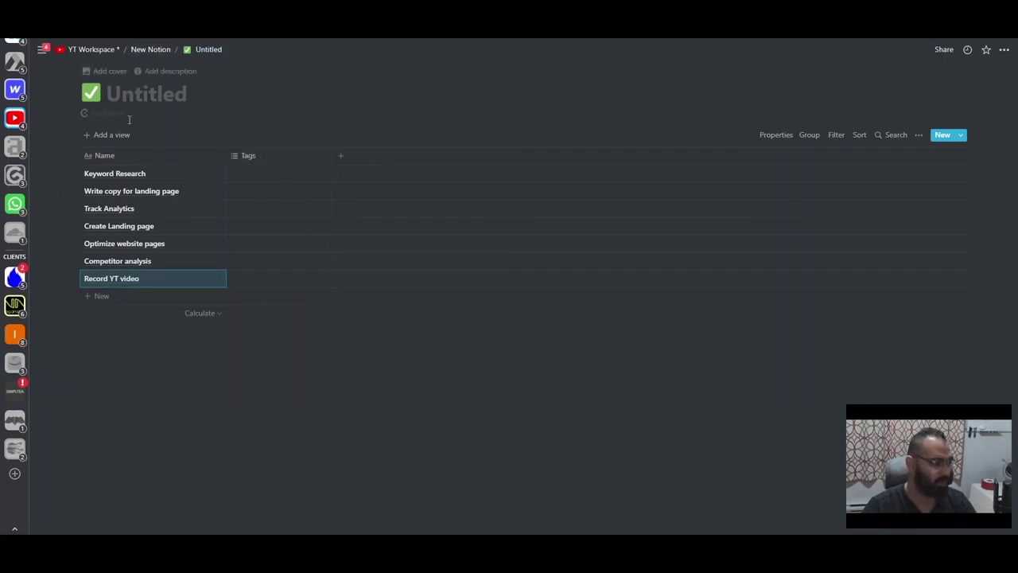
key("Escape")
left_click(268, 156)
- Rename Tags to Project and make it a relation to the YT - Projects database
type("Project")
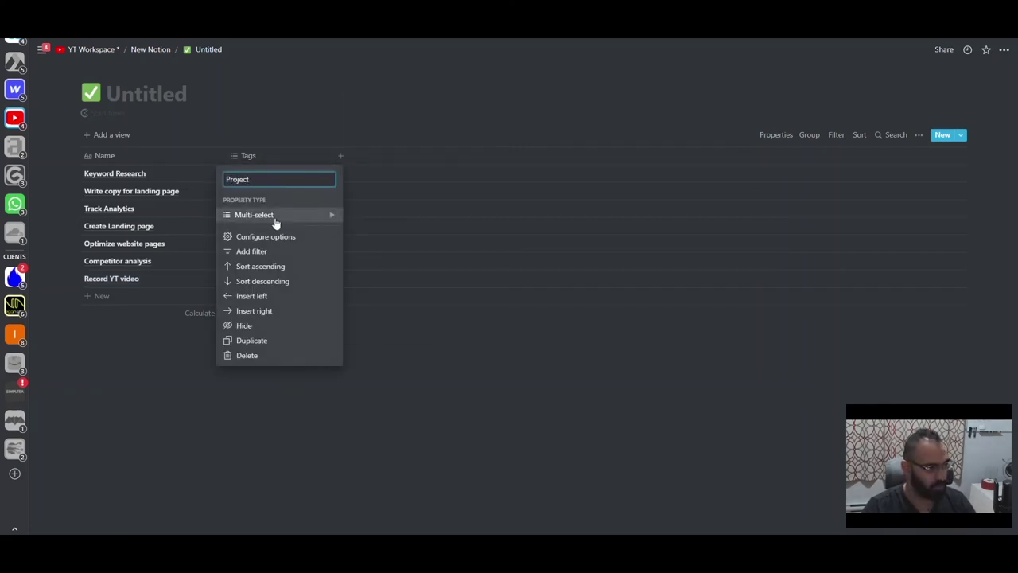
mouse_move(275, 217)
left_click(374, 321)
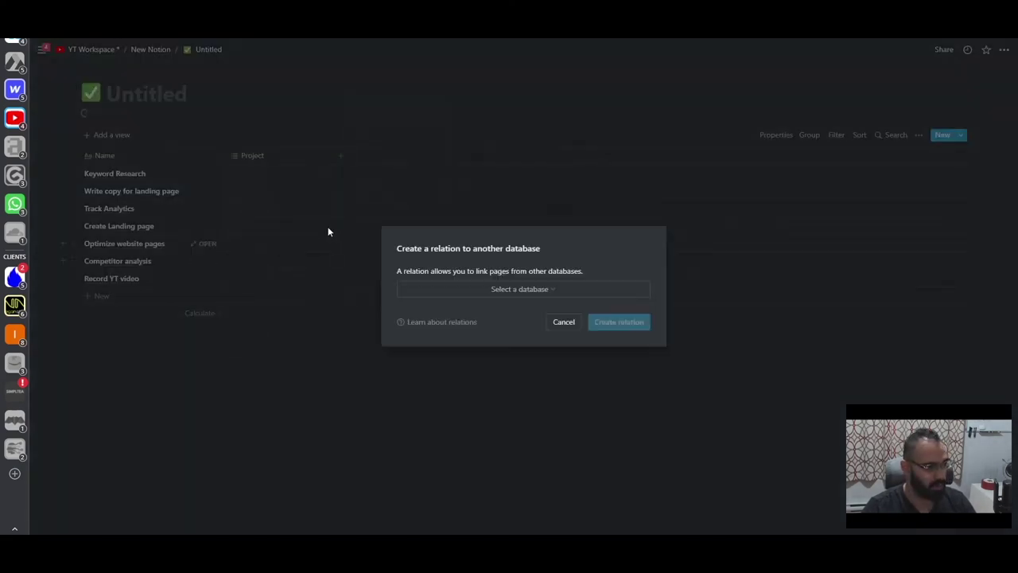
left_click(523, 294)
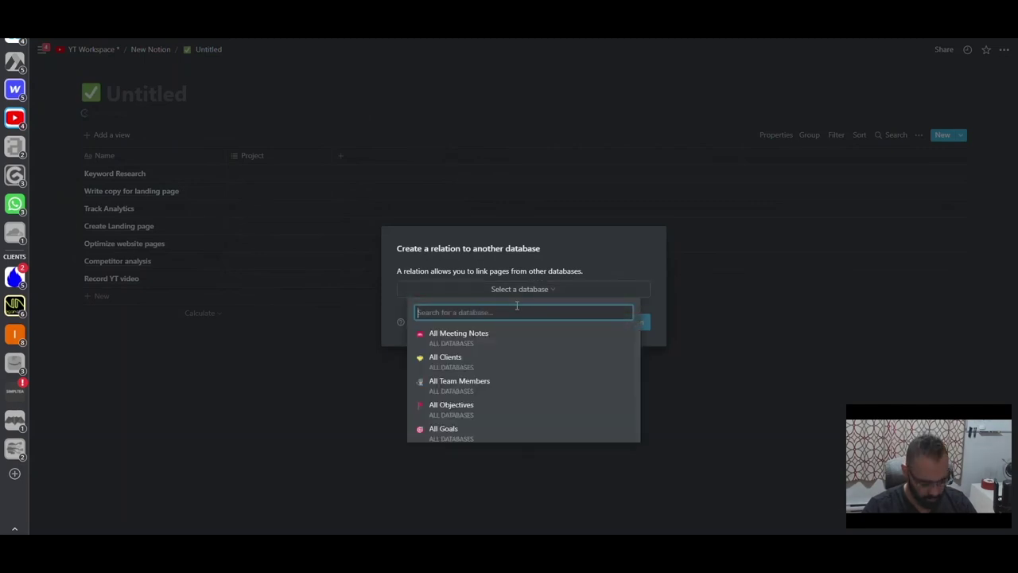
left_click(461, 336)
left_click(614, 329)
- Link Keyword Research to Elgato, the copy task to Logitech, and Track Analytics to Addidas
left_click(268, 175)
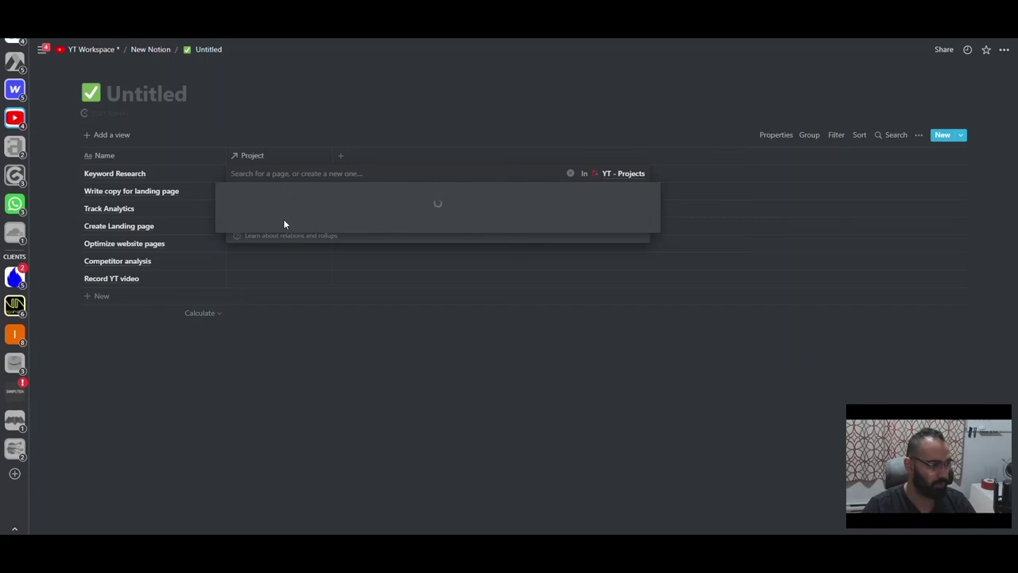
left_click(232, 211)
left_click(243, 191)
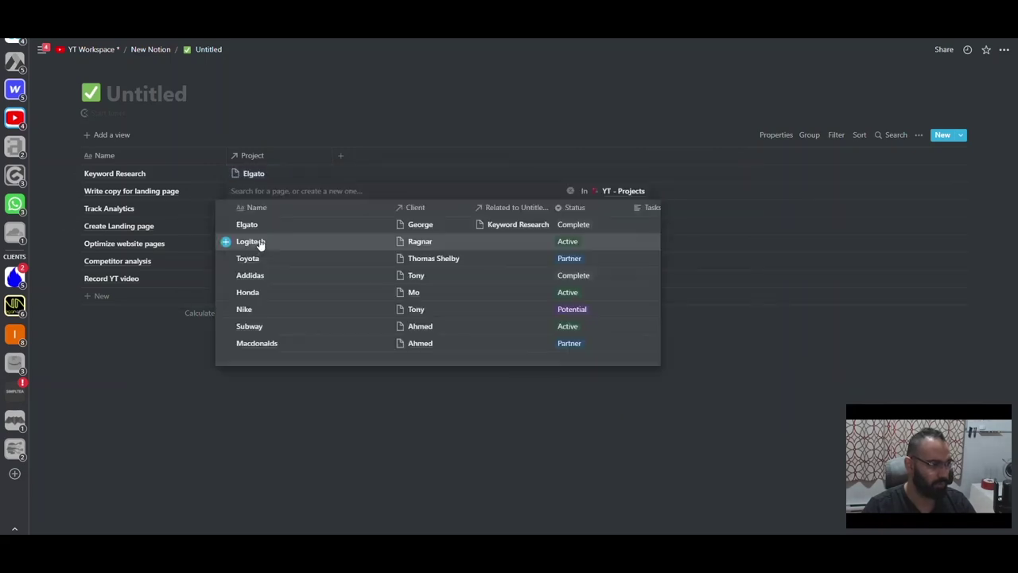
left_click(257, 242)
left_click(188, 217)
left_click(242, 210)
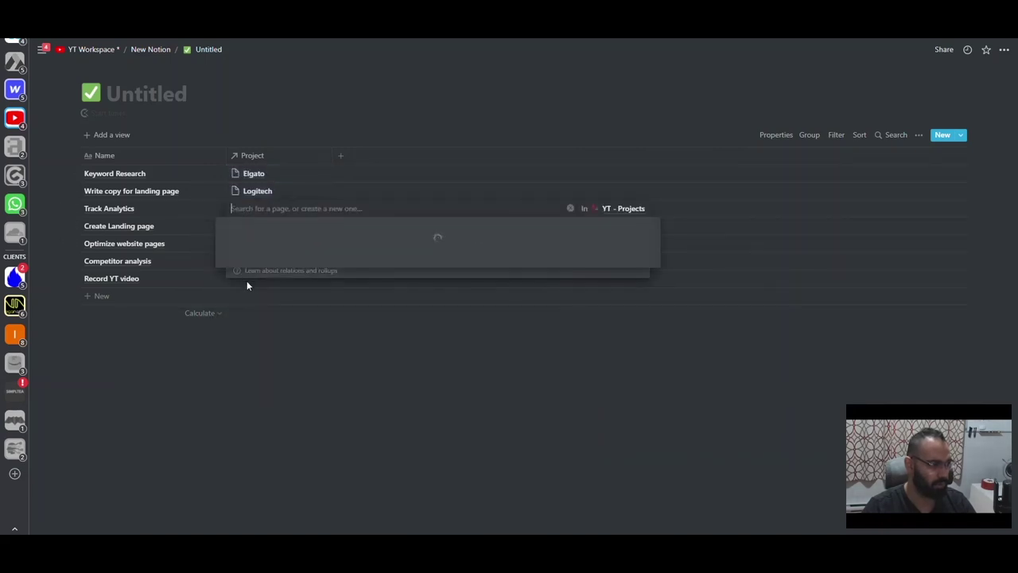
left_click(249, 292)
left_click(183, 258)
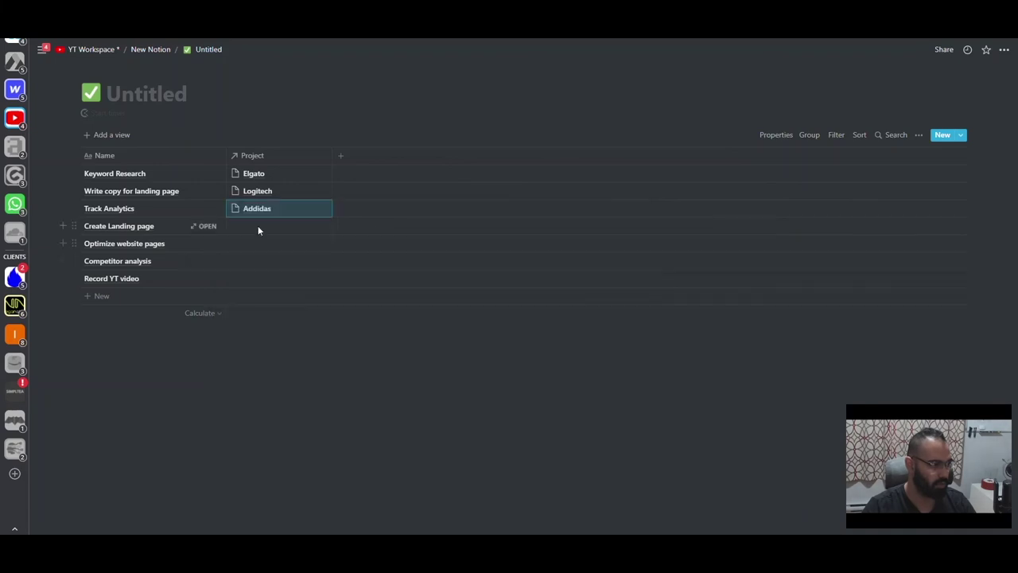
- Link Create Landing page to Nike, Optimize to Honda, Competitor analysis to Logitech, Record YT video to Honda
left_click(256, 225)
left_click(242, 325)
key("Escape")
left_click(243, 243)
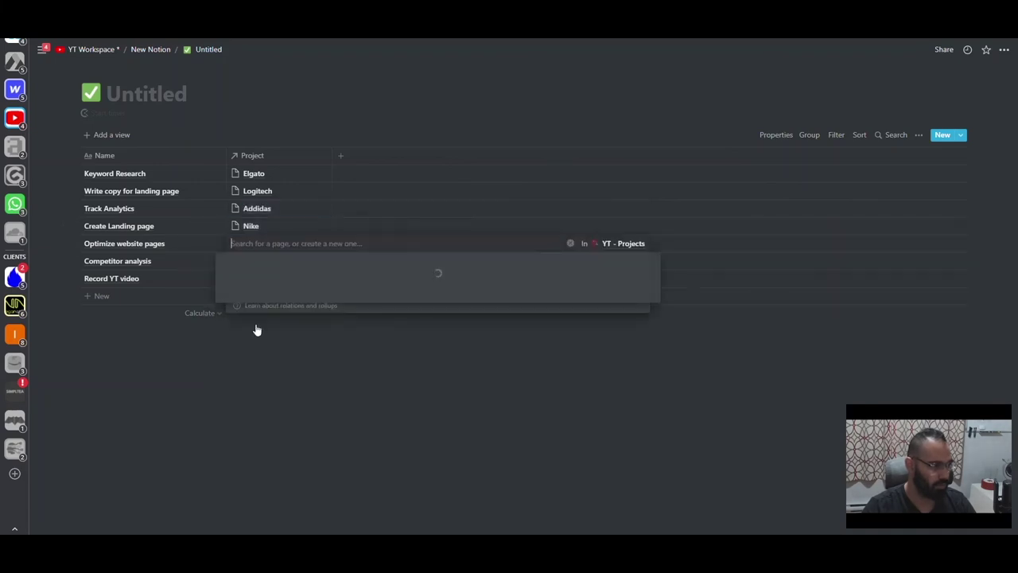
left_click(262, 348)
left_click(166, 299)
left_click(242, 278)
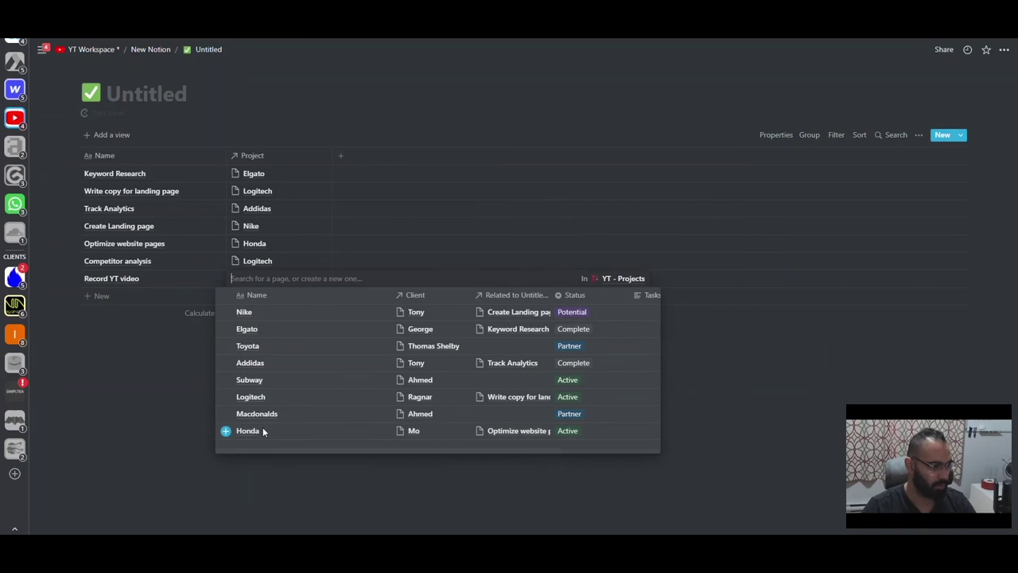
left_click(262, 430)
left_click(186, 268)
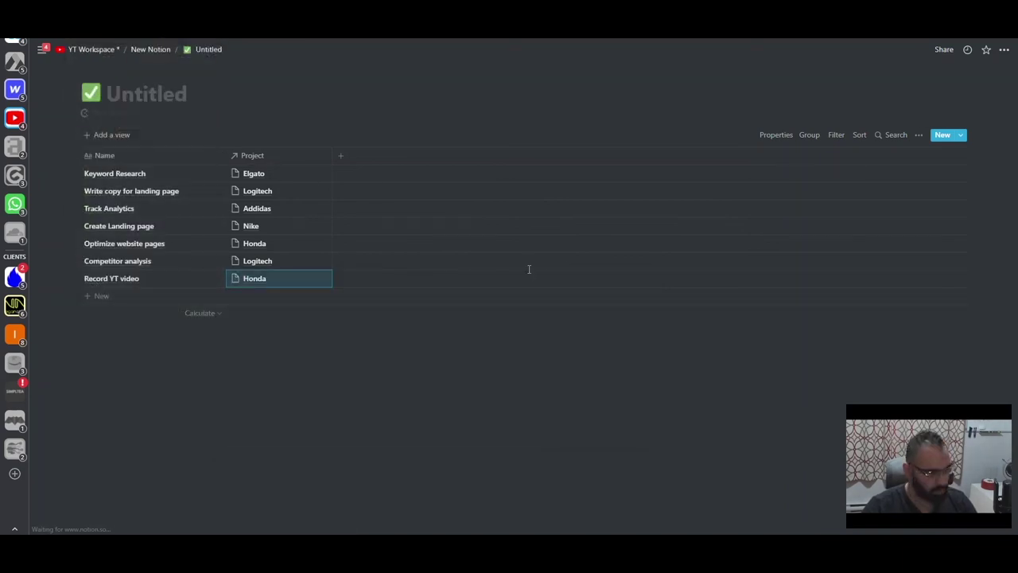
- In YT - Projects, rename the task relation column to 'Rel. Tasks'
key("ctrl+bracketleft")
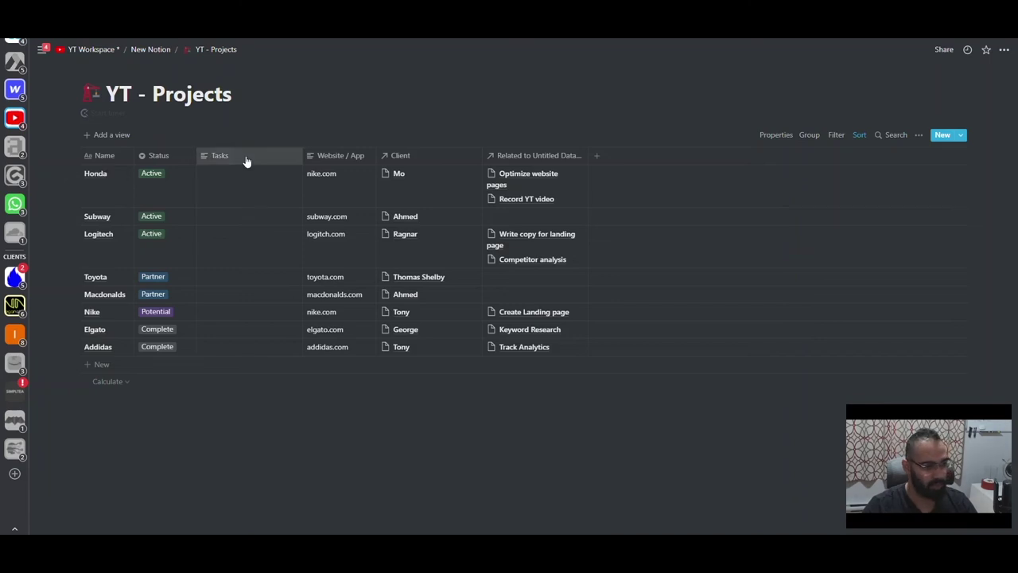
left_click(556, 154)
type("Tasks")
key("BackSpace")
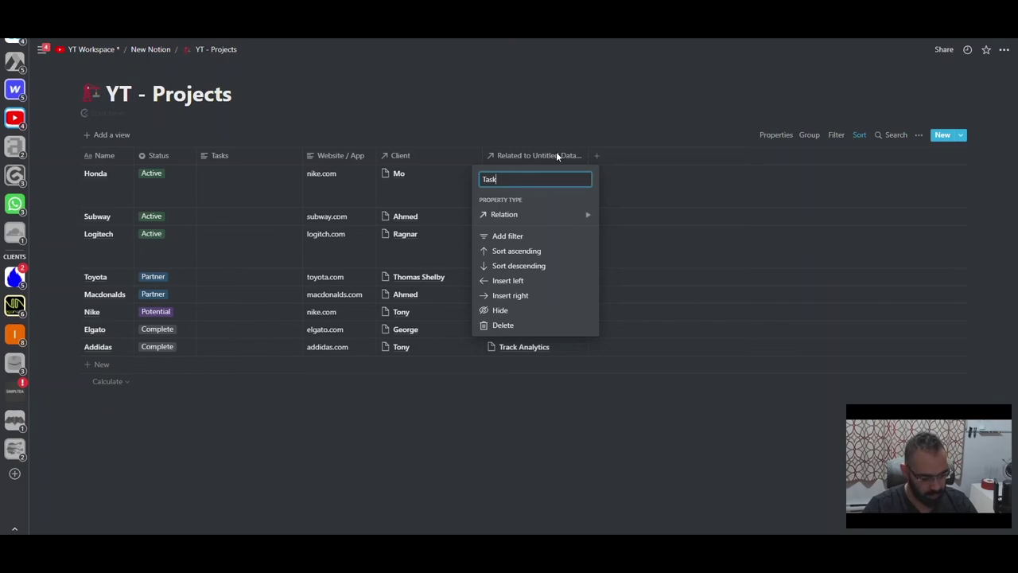
key("ctrl+a")
type("Rel.")
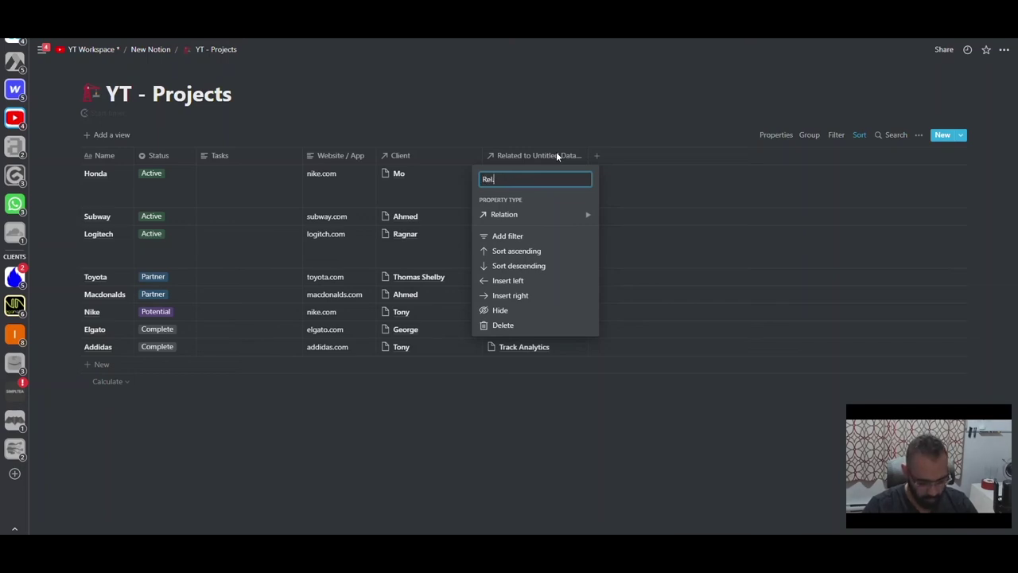
type(" Tasks")
key("Return")
- Rename the Tasks column to 'Tasks Left'
left_click(264, 155)
type("# of")
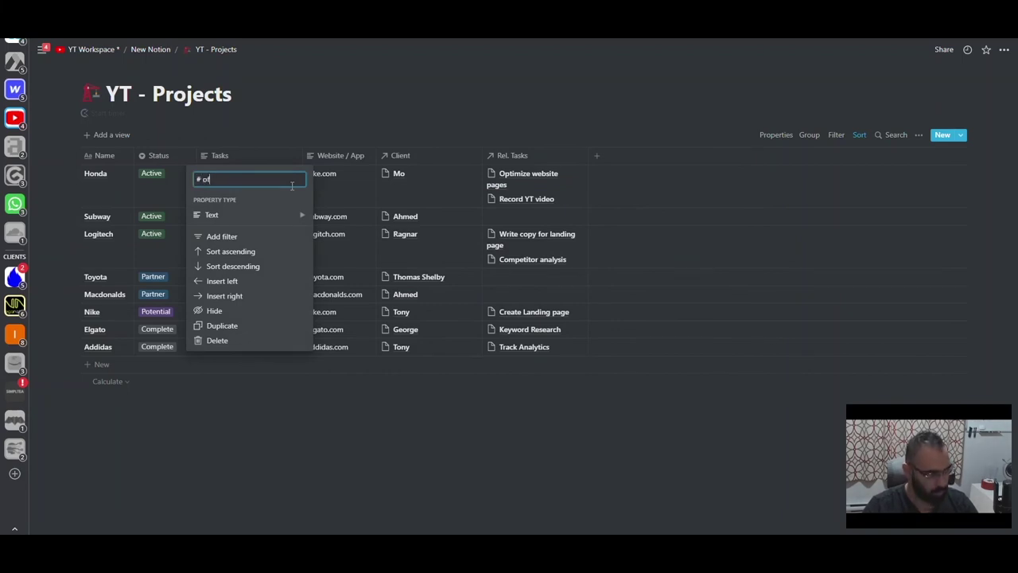
key("BackSpace")
key("BackSpace")
key("BackSpace")
type("Tasks")
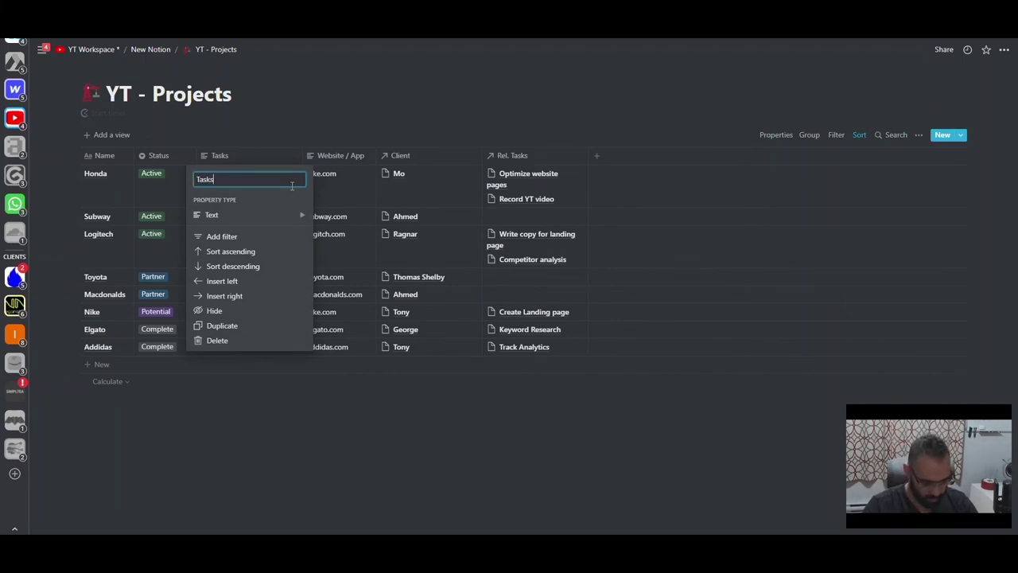
type(" Left")
key("Return")
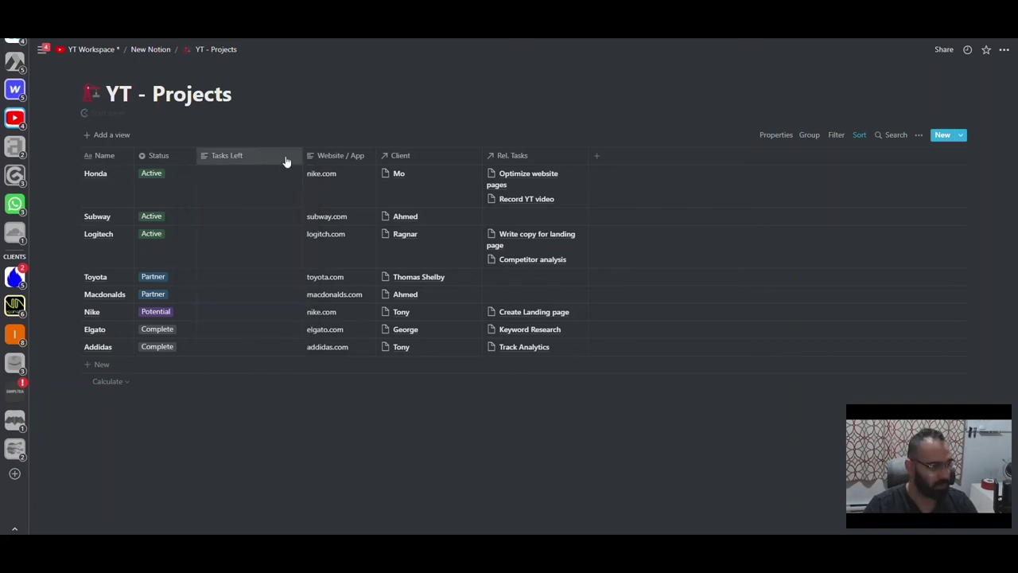
- Turn Tasks Left into a rollup of Rel. Tasks by Name, calculated as Count all
left_click_drag(301, 158, 254, 157)
left_click(240, 173)
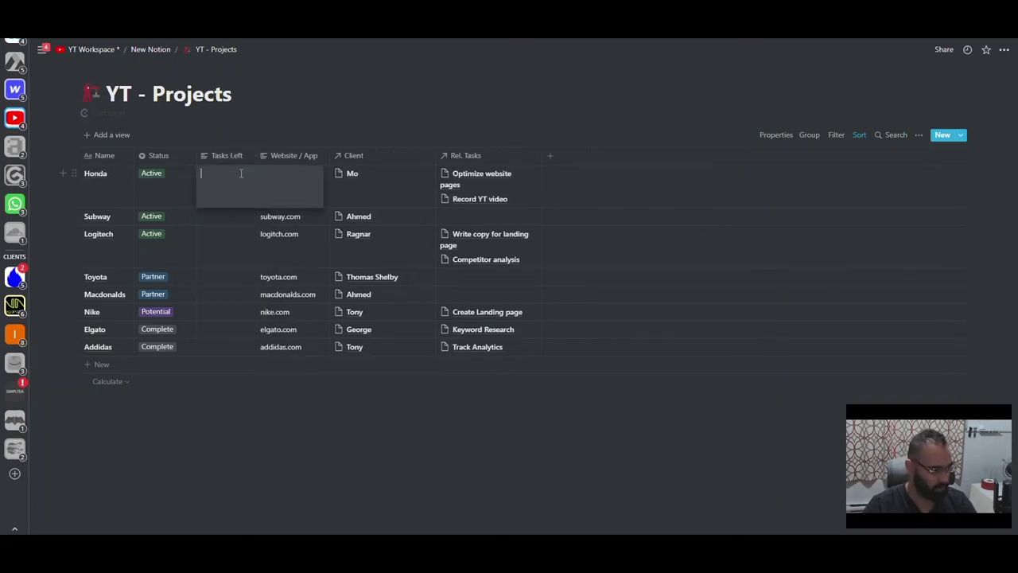
left_click(213, 158)
mouse_move(229, 213)
scroll(330, 290, "down", 1)
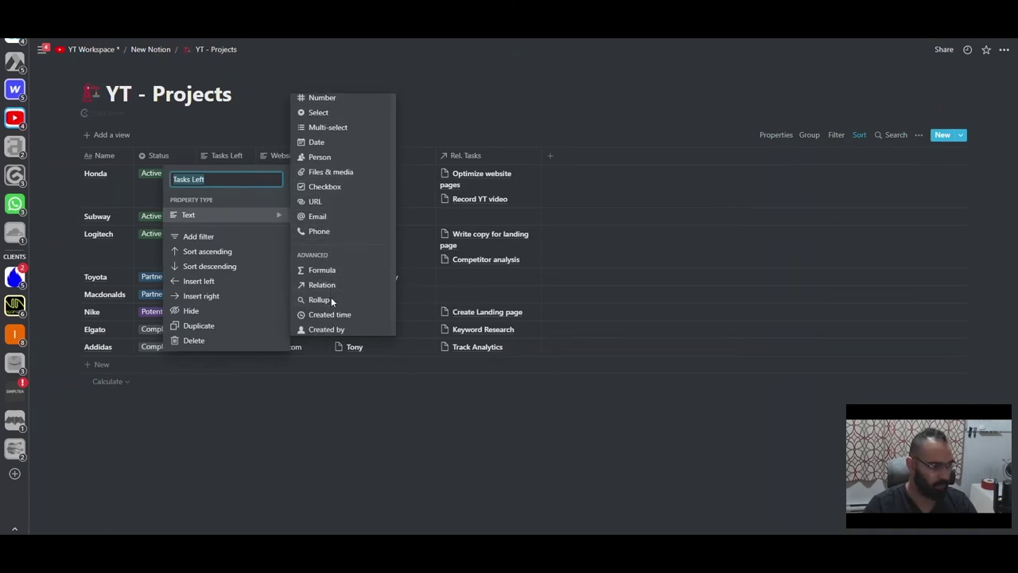
left_click(326, 302)
left_click(225, 175)
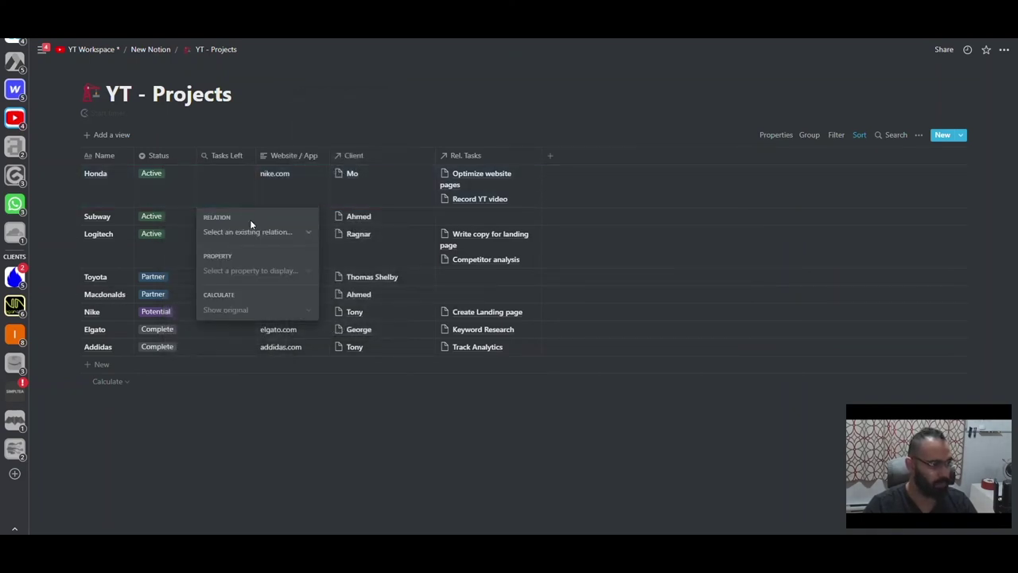
left_click(250, 232)
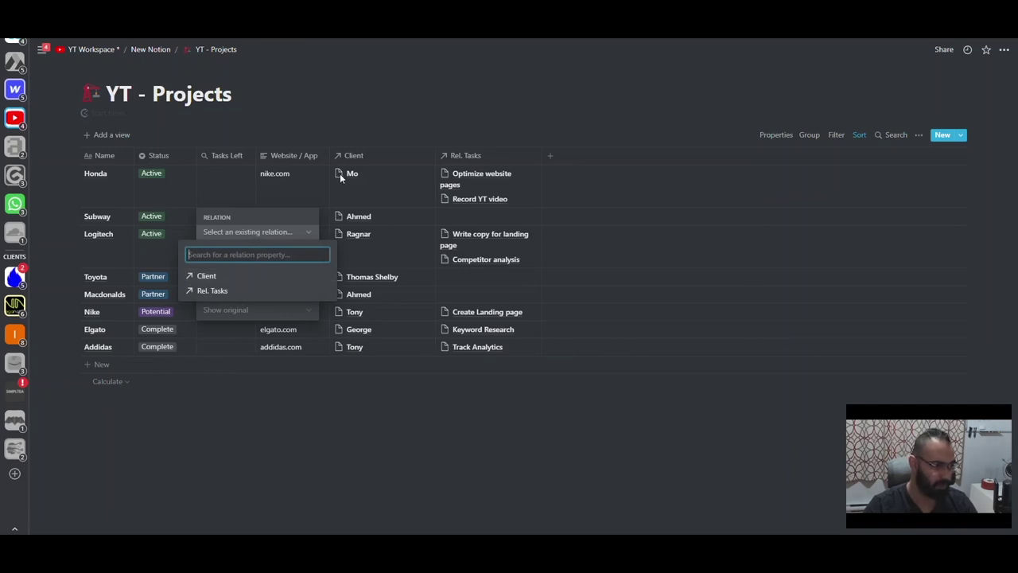
left_click(243, 292)
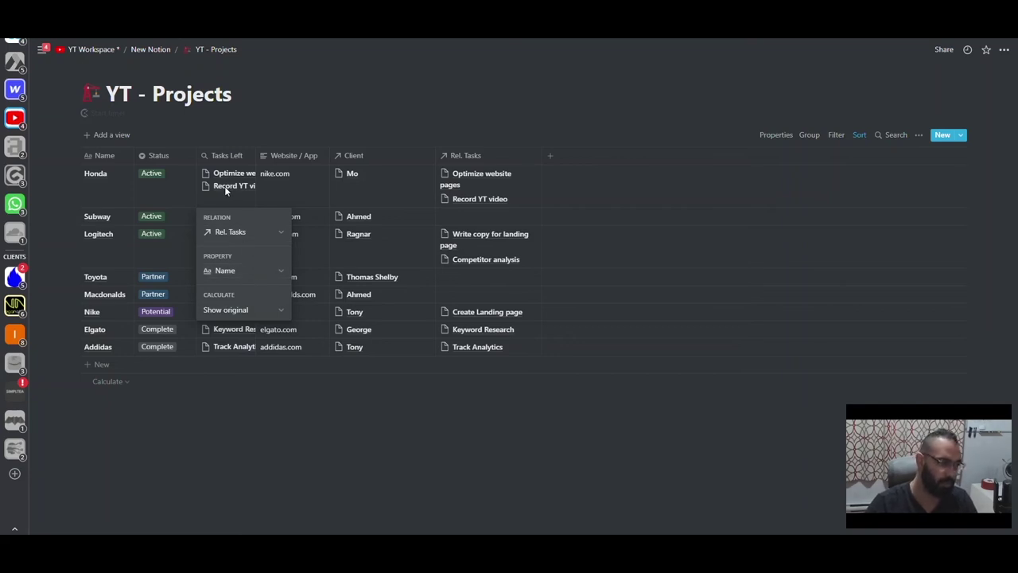
left_click(247, 310)
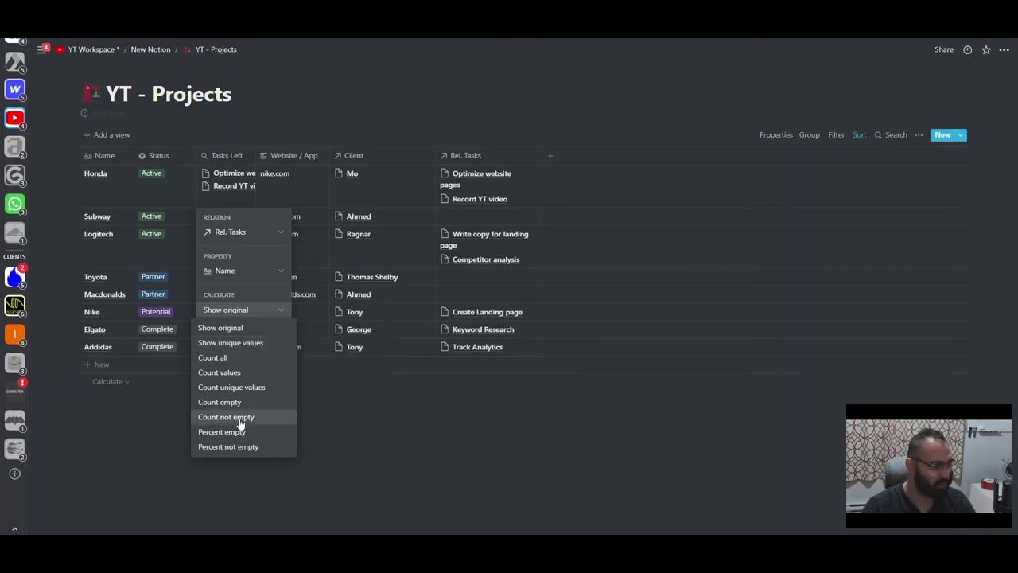
left_click(230, 359)
key("Escape")
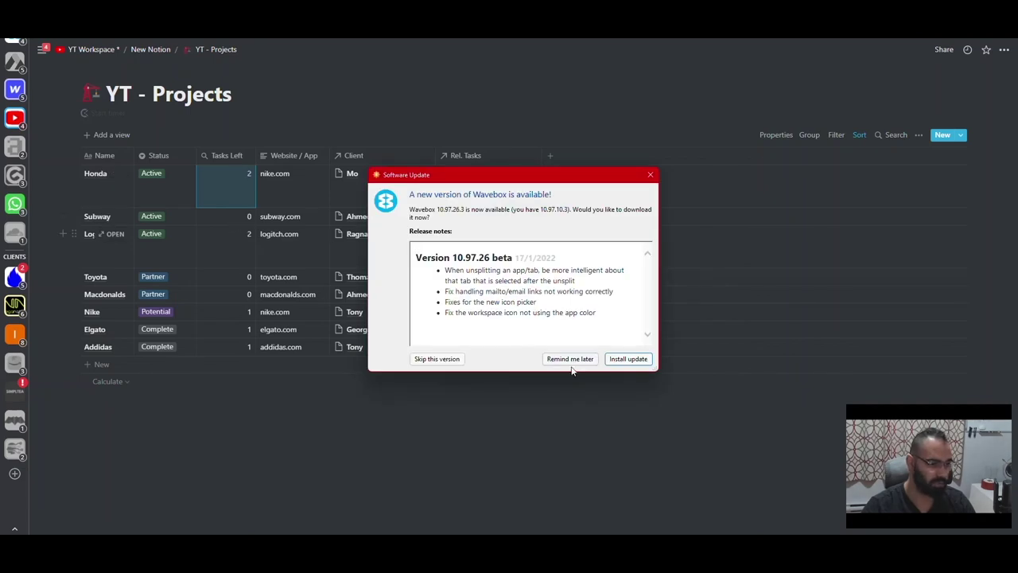
- Dismiss the Wavebox update prompt, narrow the Tasks Left column slightly, and add a new property
left_click(570, 360)
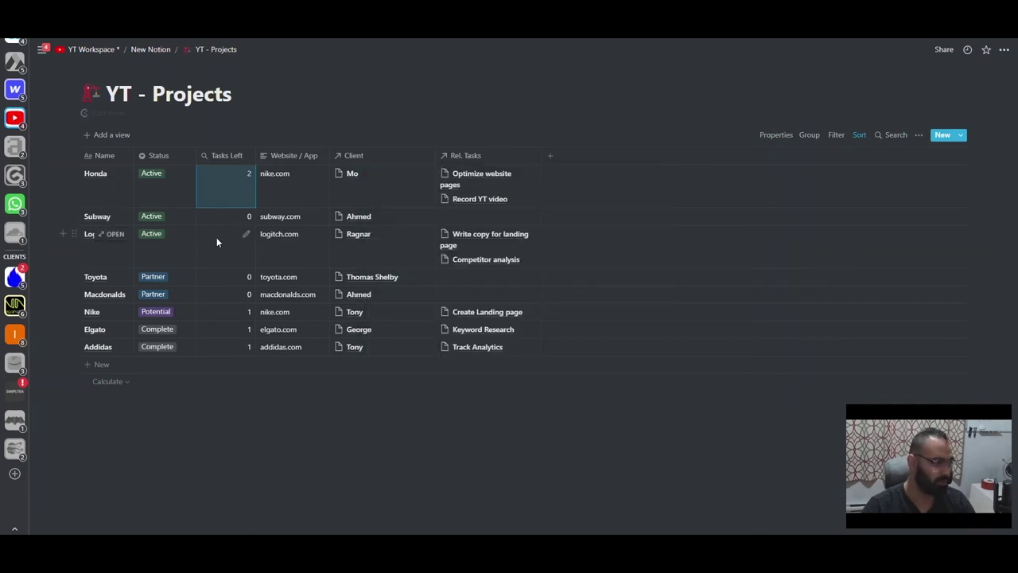
left_click(211, 412)
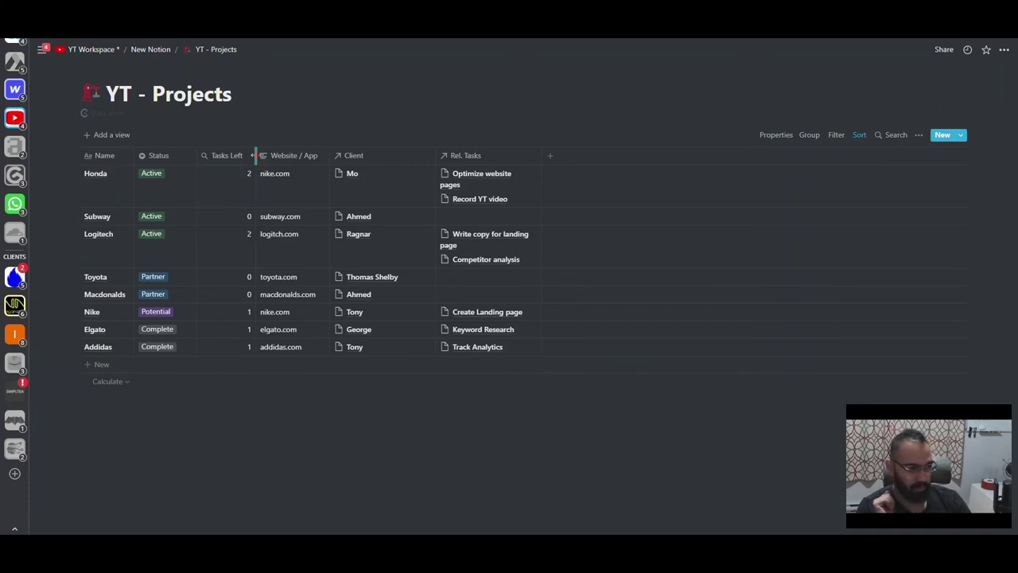
left_click_drag(254, 155, 248, 155)
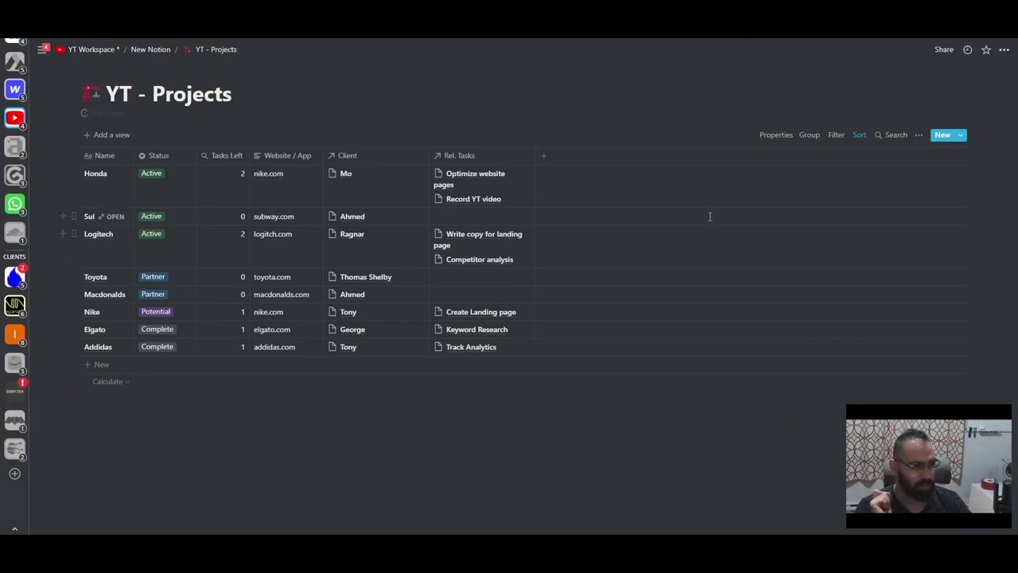
left_click(544, 156)
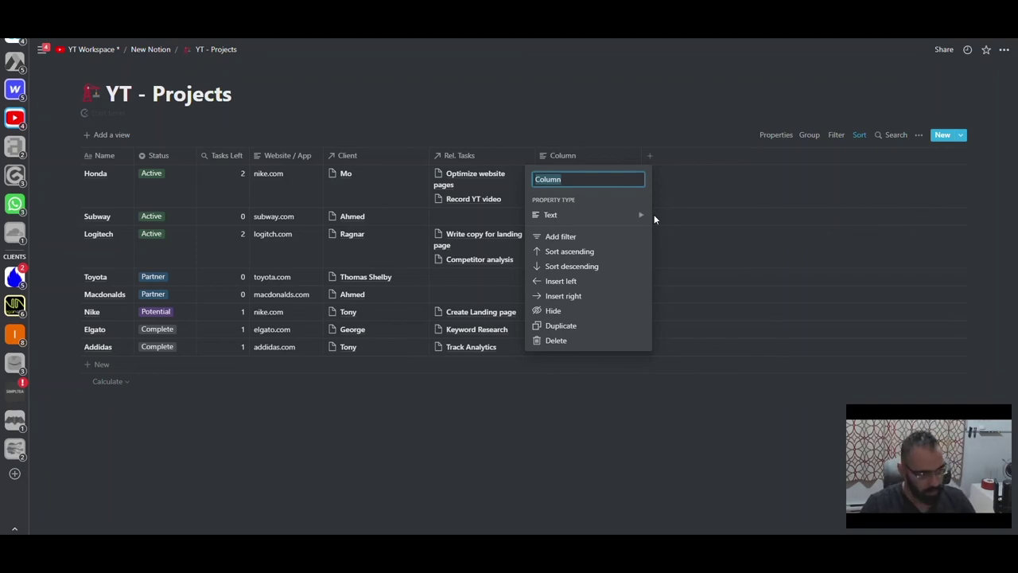
- Abandon naming the new property and delete the unused Column property from YT - Projects
type("SOPS")
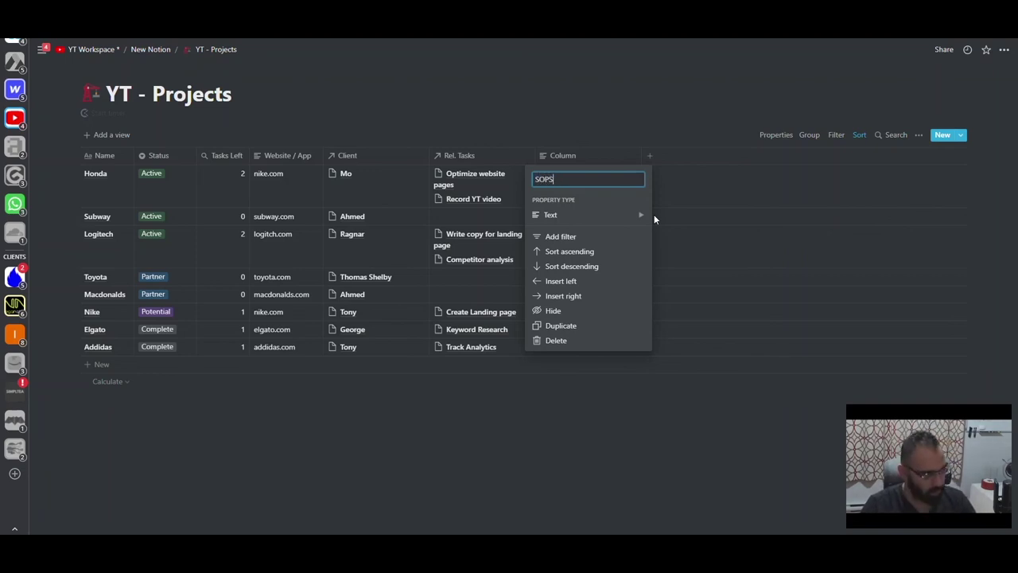
key("BackSpace")
type("S")
key("BackSpace")
key("BackSpace")
key("BackSpace")
key("BackSpace")
left_click(458, 177)
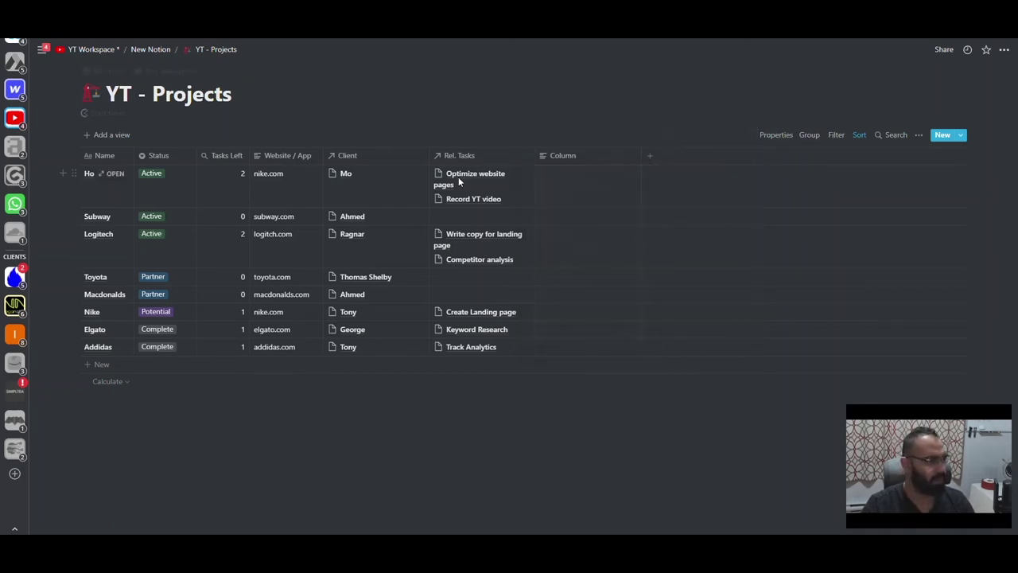
left_click(610, 156)
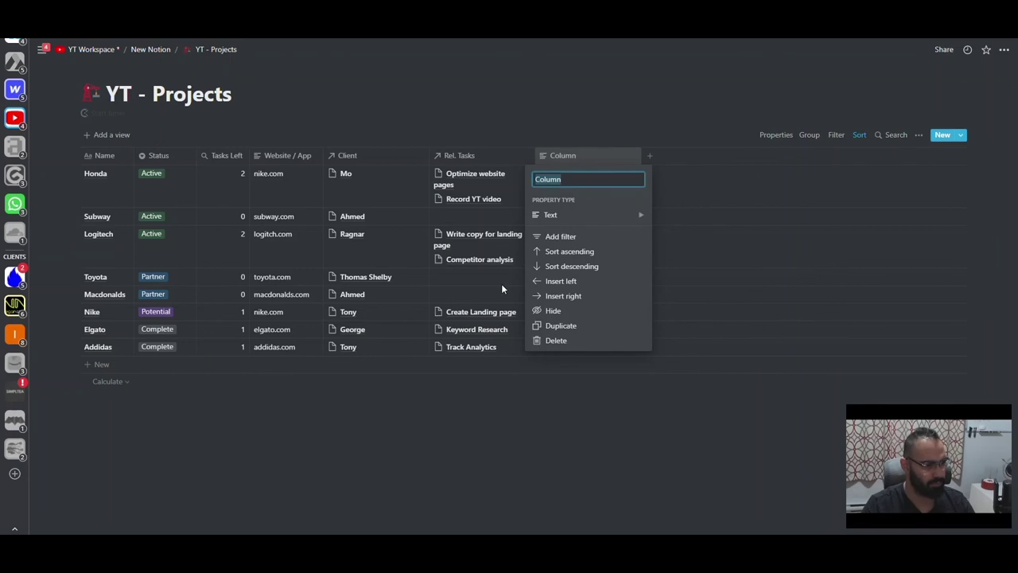
left_click(556, 340)
left_click(544, 295)
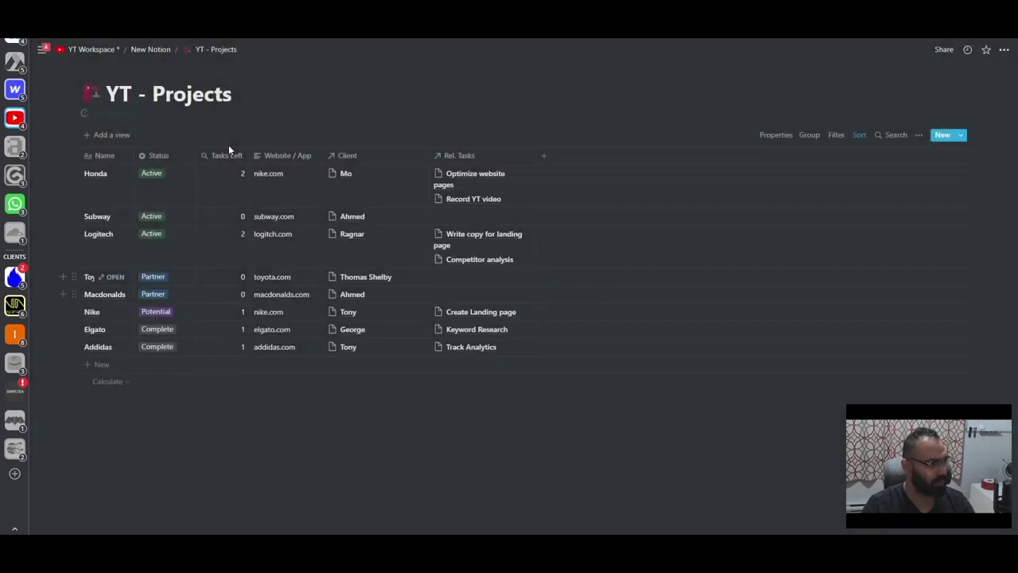
- Rename the tasks database to 'YT - Tasks'
left_click(136, 50)
left_click(107, 93)
type("YT - Tasks")
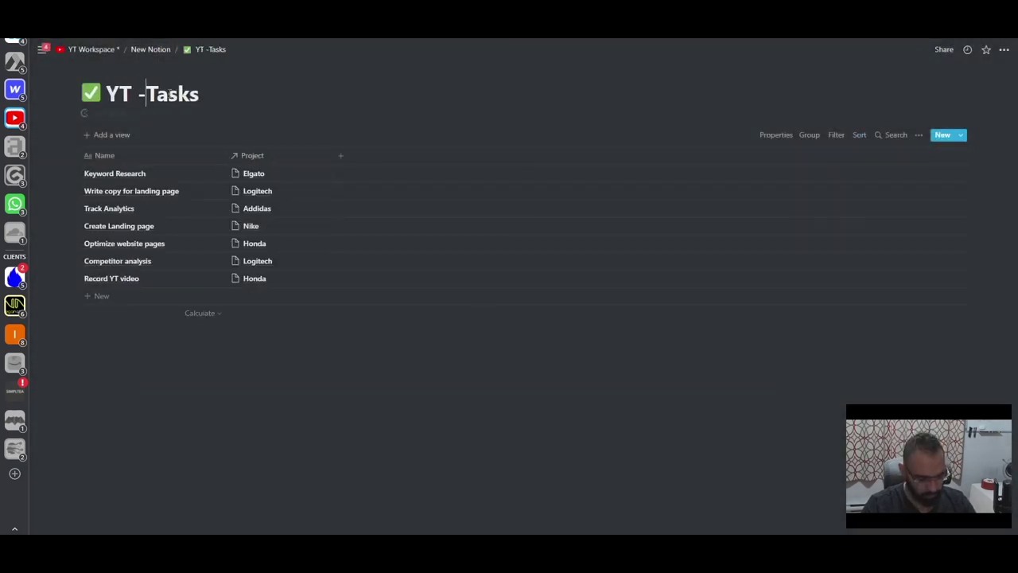
- Create a 'YT - SOPs' sub-page on New Notion as a table database
left_click(340, 156)
left_click(565, 322)
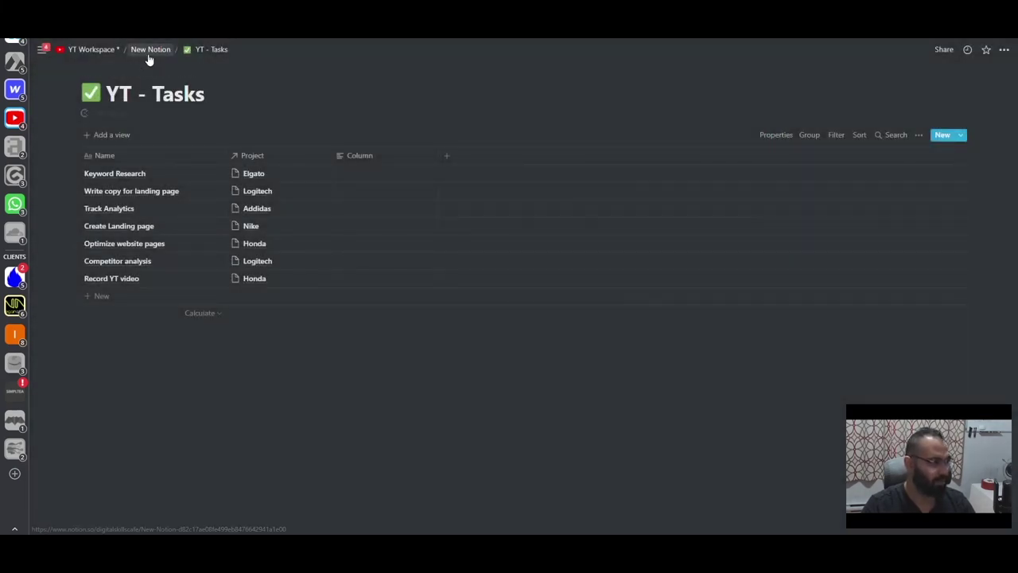
left_click(148, 50)
left_click(380, 221)
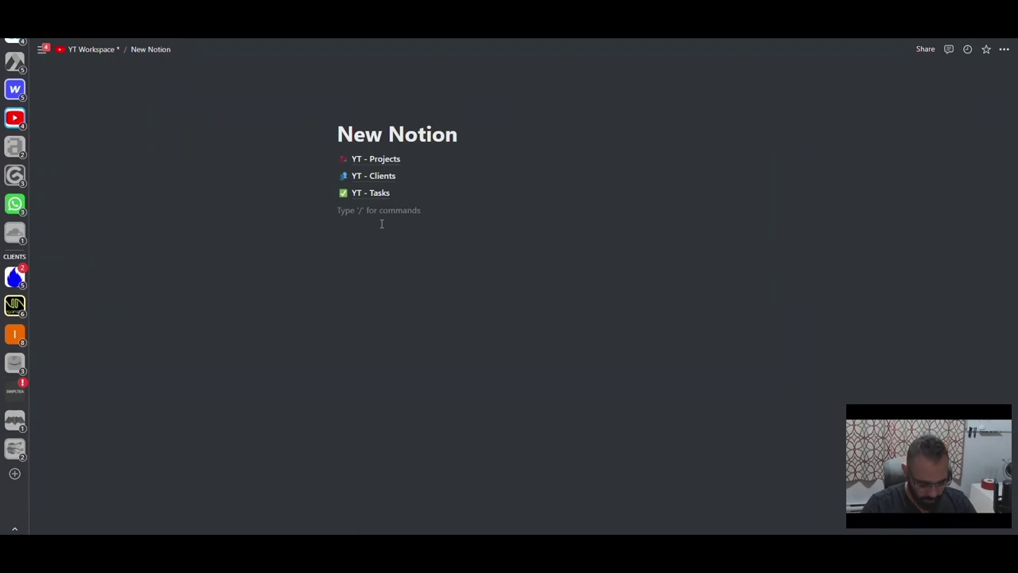
type("/pag")
key("Return")
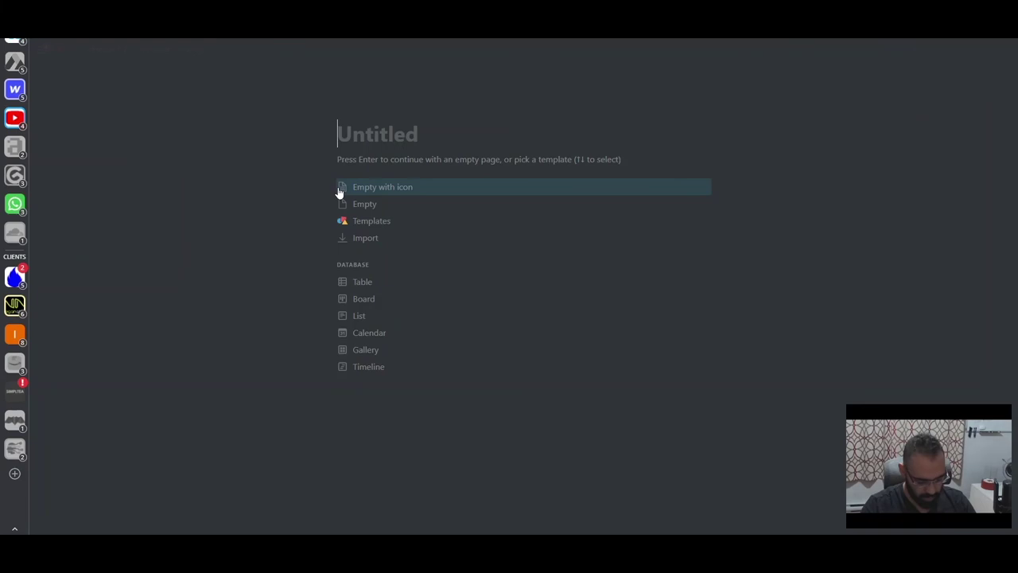
type("YT - SOPs")
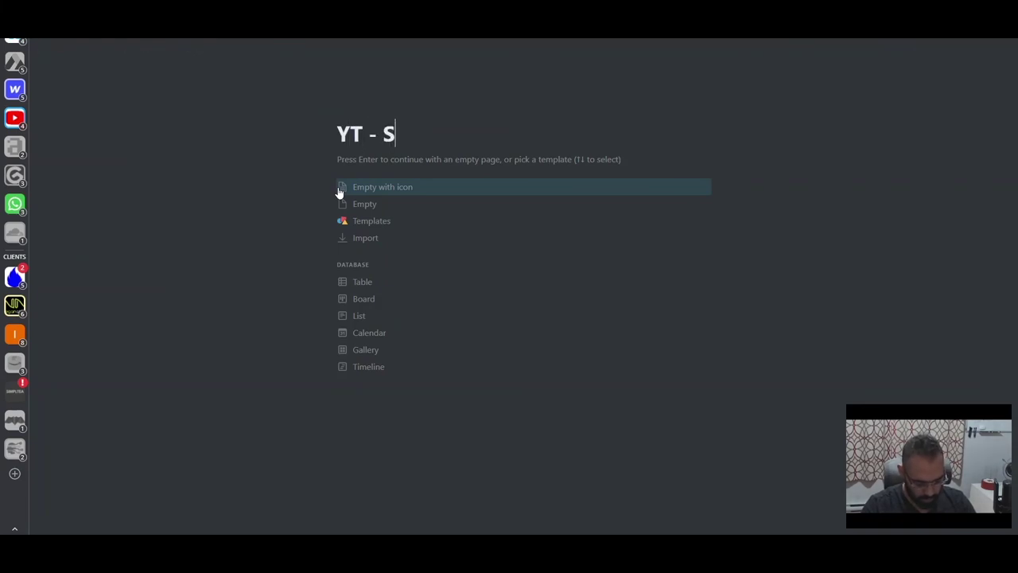
left_click(365, 289)
- Enter SOP 1, SOP 2 and SOP 3 as rows, then reopen YT - Tasks
left_click(154, 166)
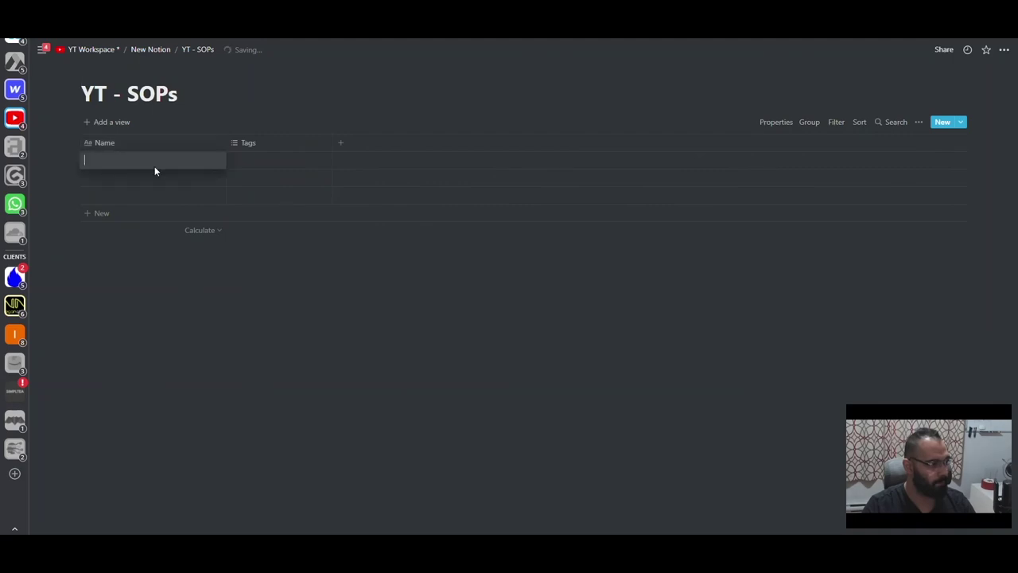
type("SOP 1")
key("Return")
type("SOP 2")
key("Return")
type("SOP 3")
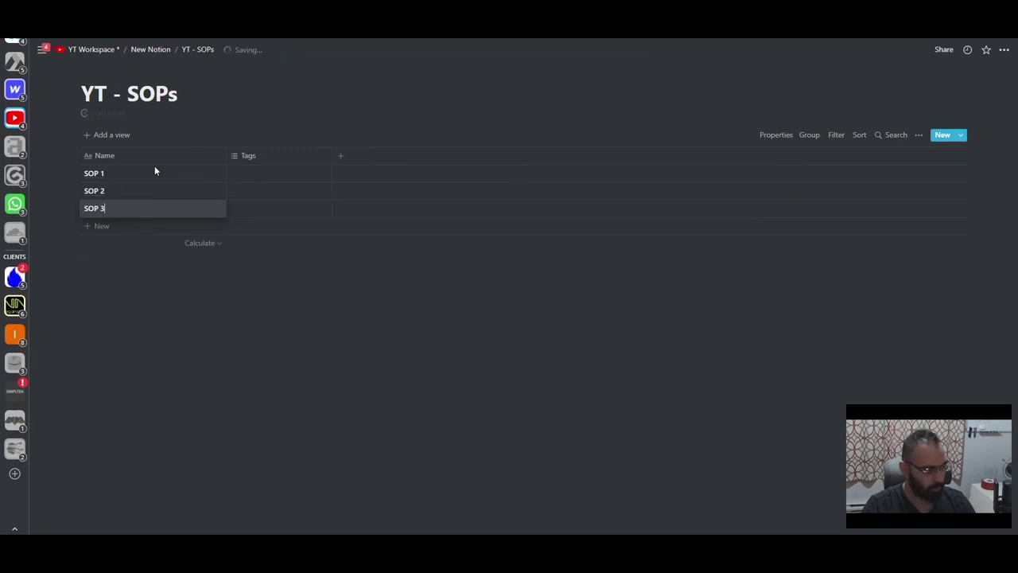
key("Escape")
left_click(148, 49)
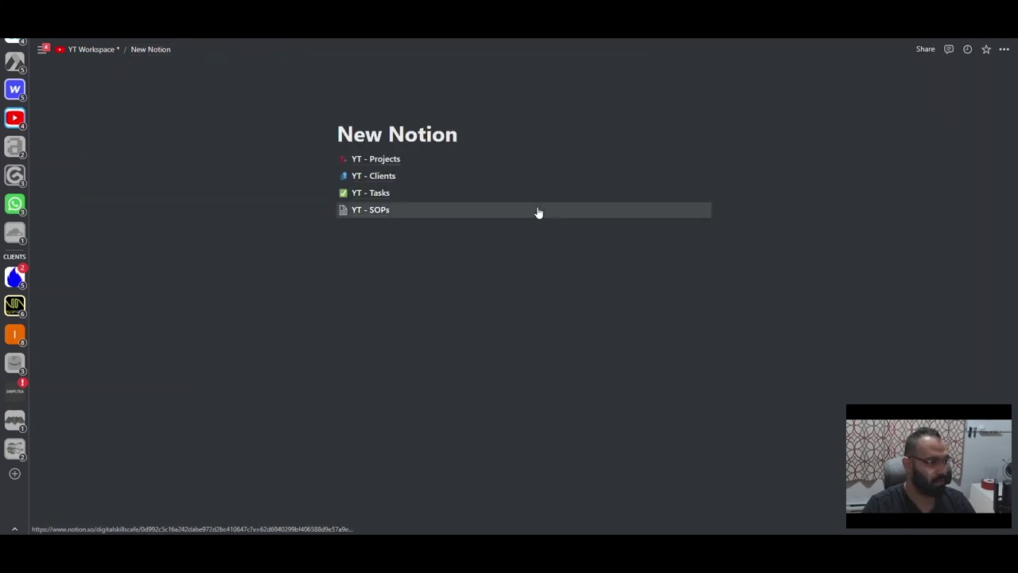
left_click(402, 194)
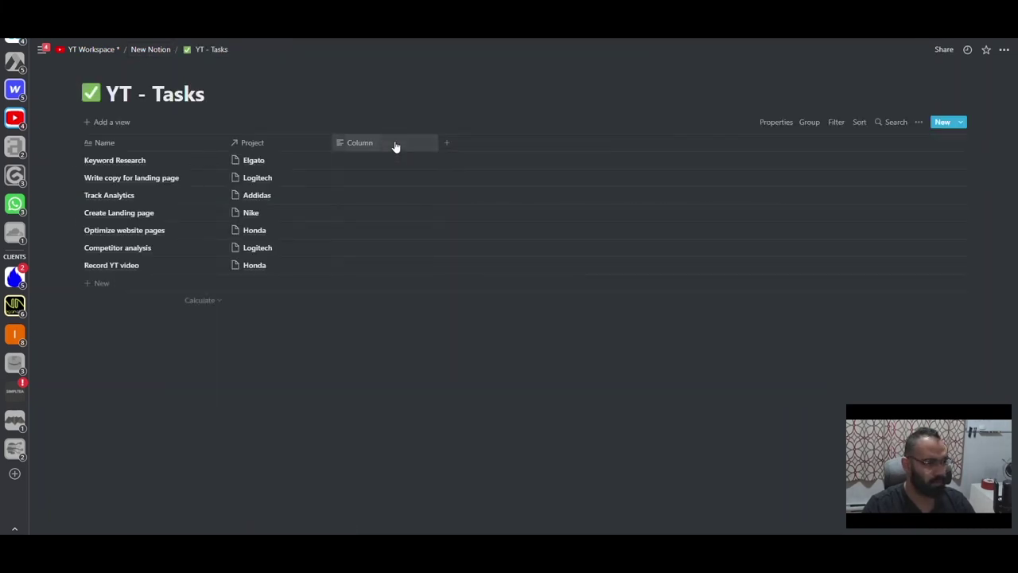
- Make the YT - Tasks Column property a relation to the YT - SOPs database
left_click(395, 144)
mouse_move(436, 199)
scroll(486, 263, "down", 1)
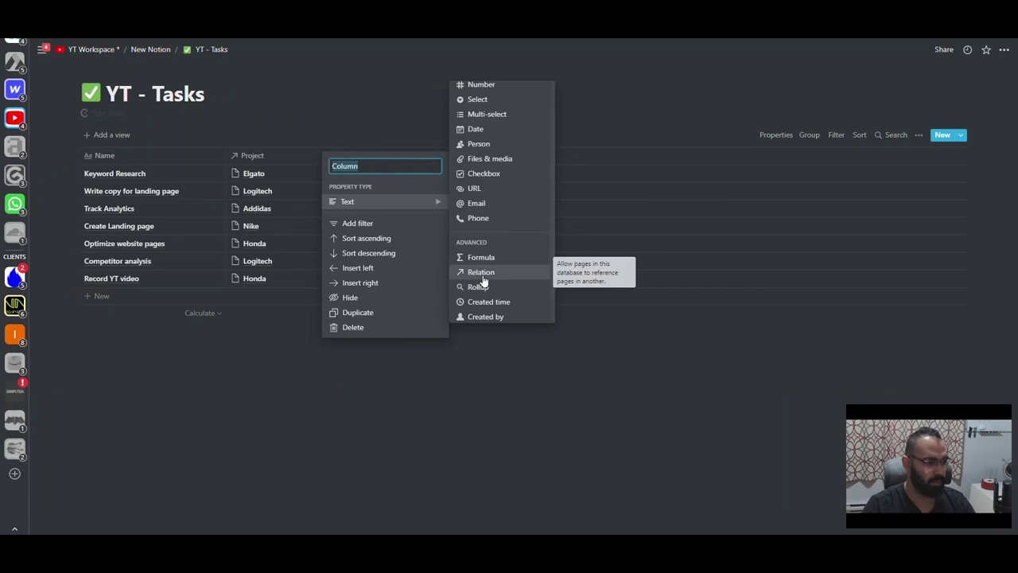
left_click(481, 272)
left_click(573, 289)
type("yt")
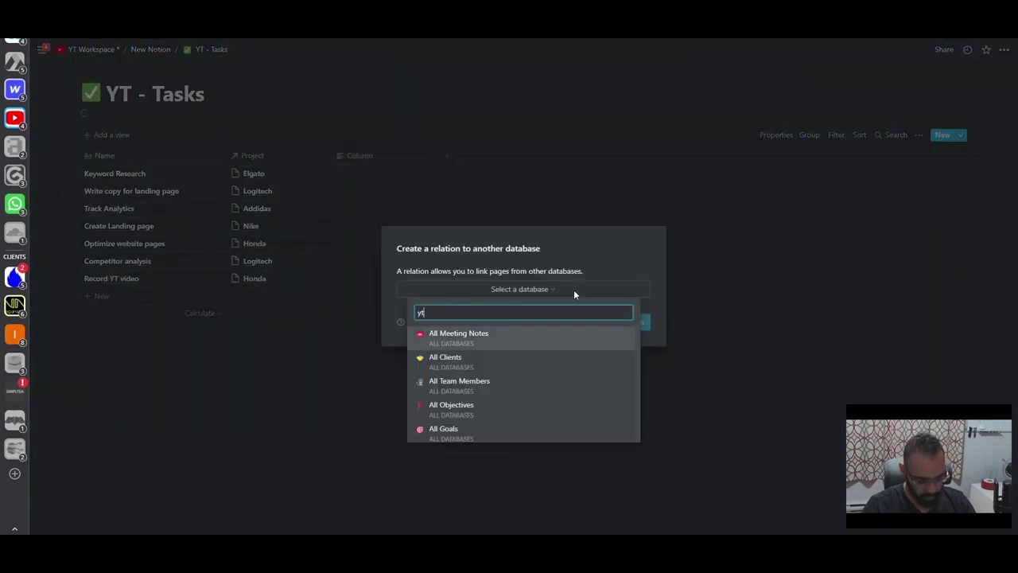
type(" - sops")
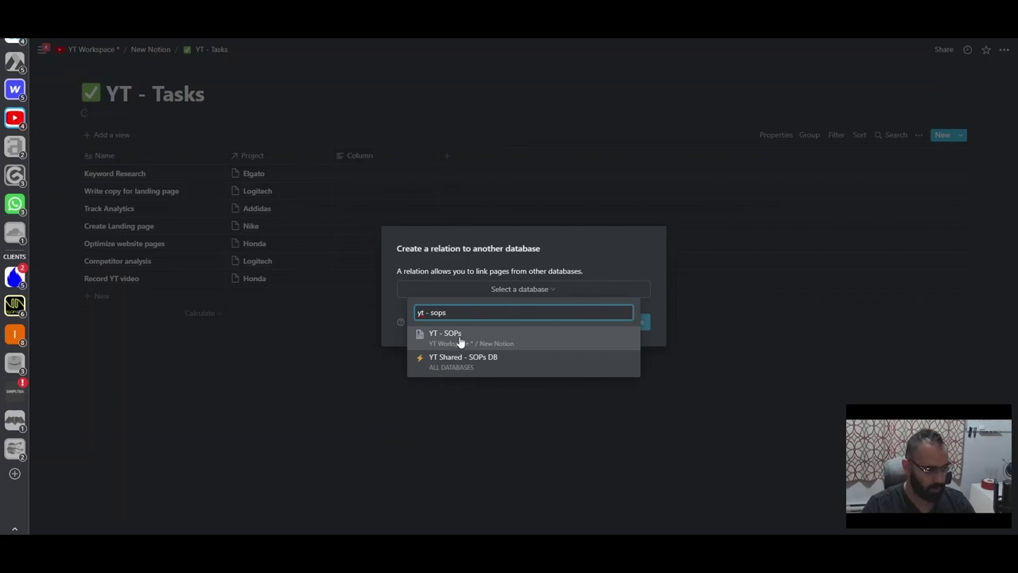
left_click(461, 342)
left_click(346, 156)
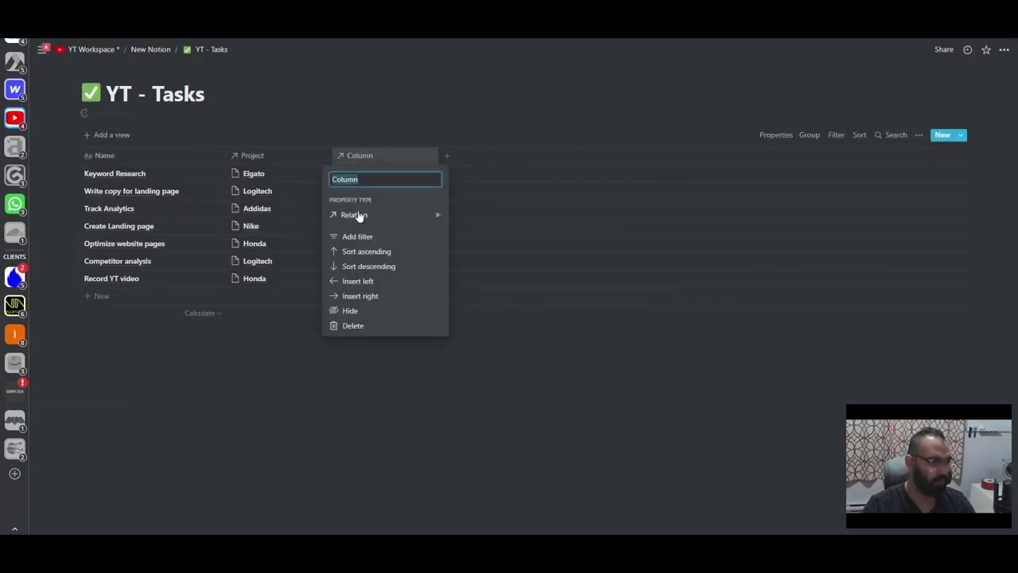
left_click(304, 171)
- Link SOP 1, 2 and 3 to Keyword Research, Write copy for landing page and Track Analytics
left_click(338, 173)
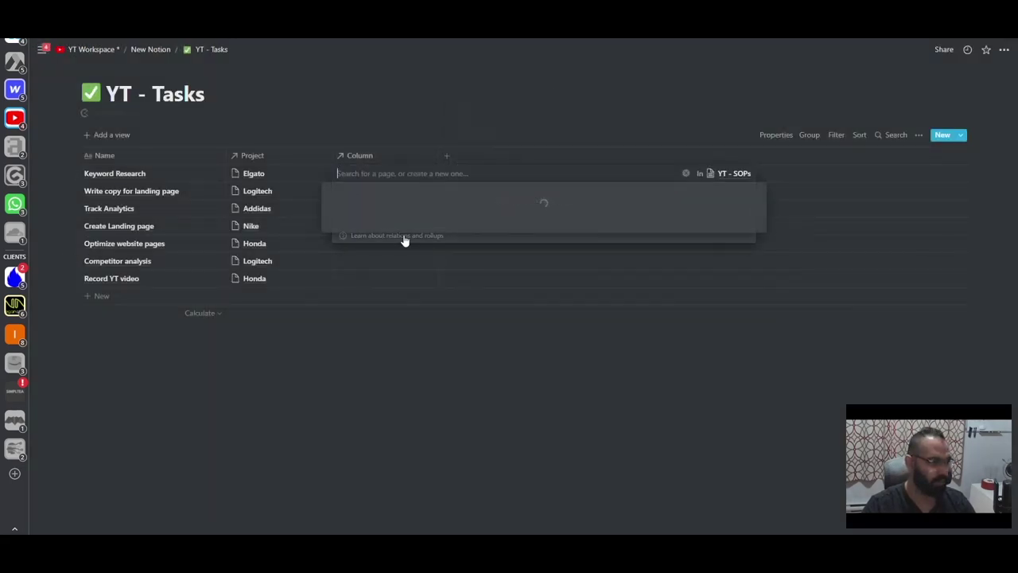
left_click(360, 208)
left_click(319, 206)
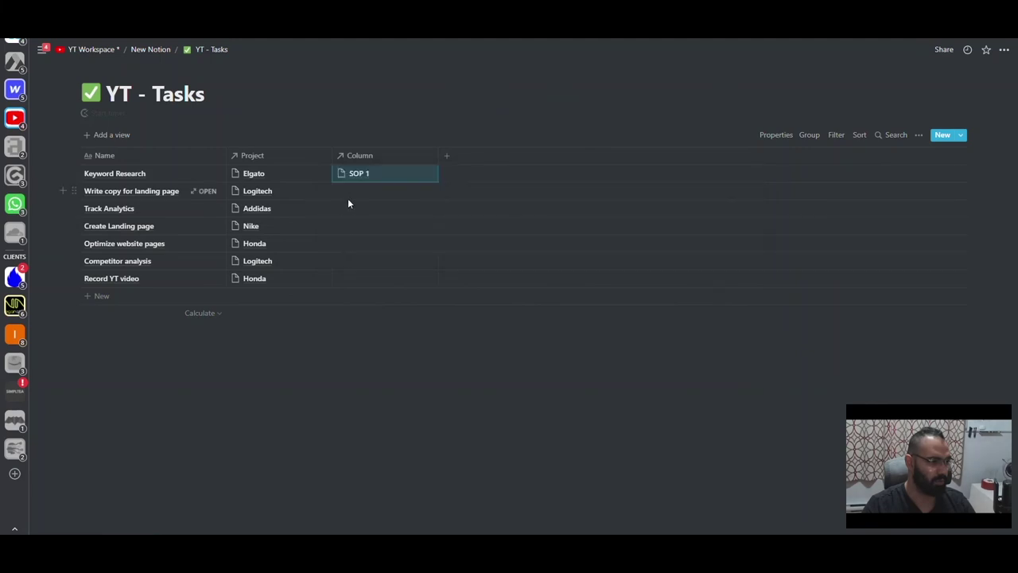
left_click(348, 197)
left_click(357, 241)
left_click(323, 230)
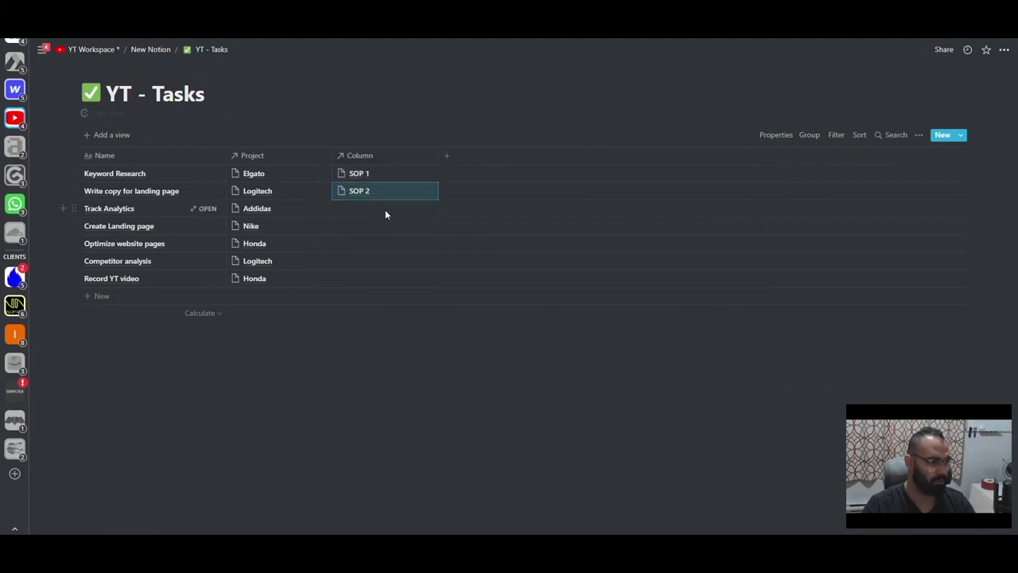
left_click(385, 208)
left_click(360, 275)
key("Escape")
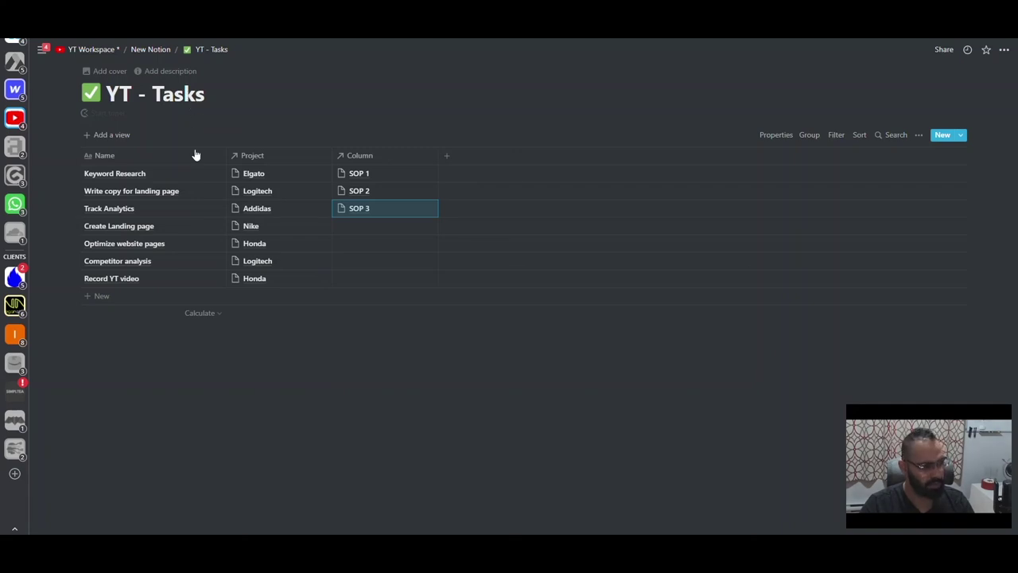
- Preview the Keyword Research task and discard a stray 'Discord' task entry
left_click(206, 173)
left_click(163, 279)
left_click(103, 296)
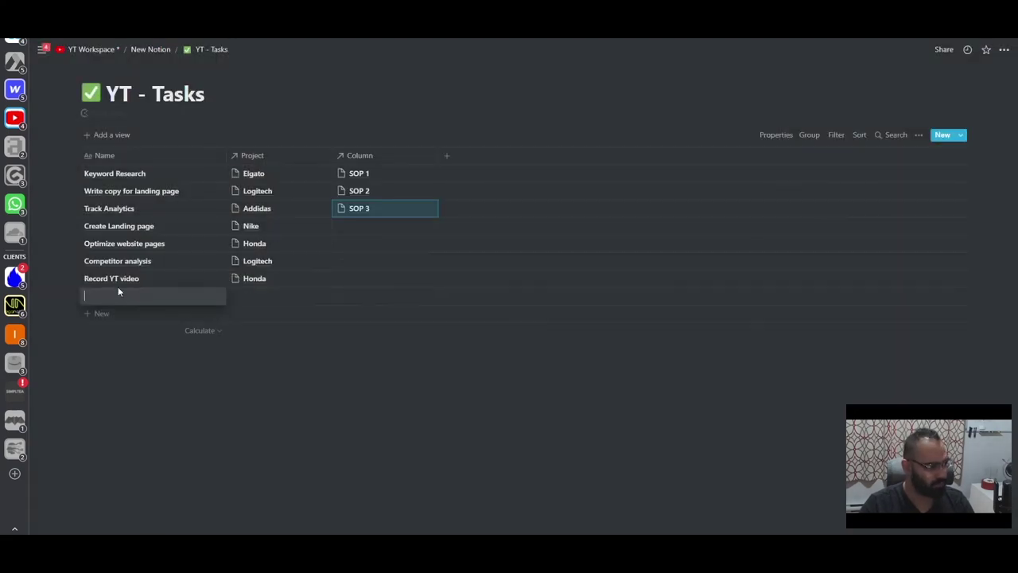
type("Disco")
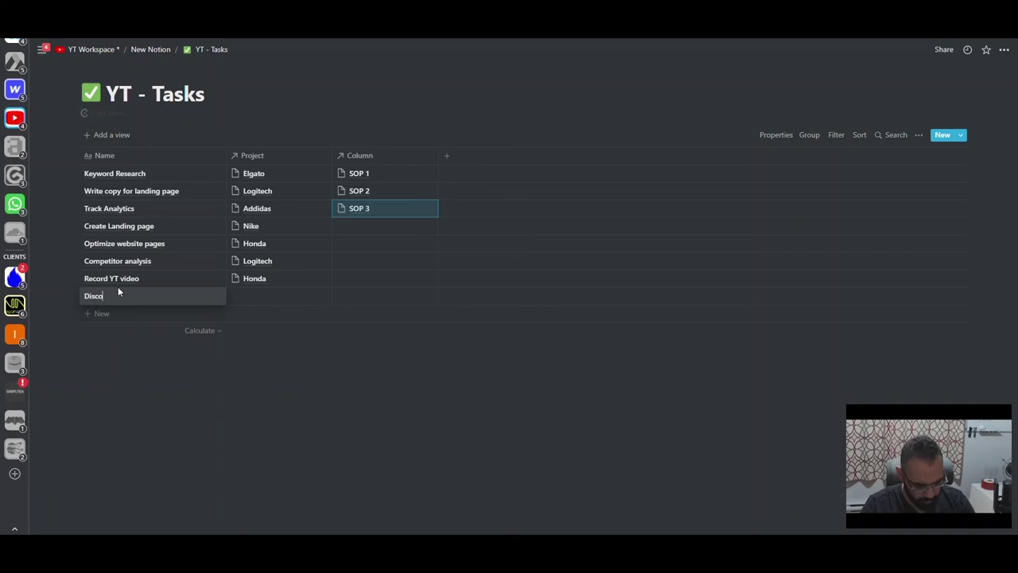
type("rd")
key("ctrl+BackSpace")
key("Escape")
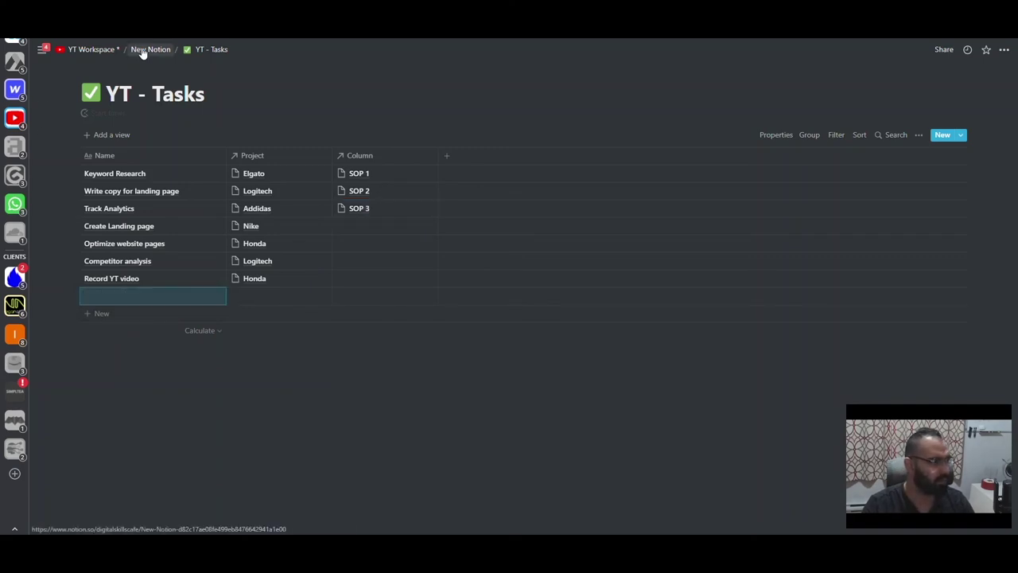
- Open YT - Projects, preview the Addidas and Honda pages, and show the templates list
left_click(142, 50)
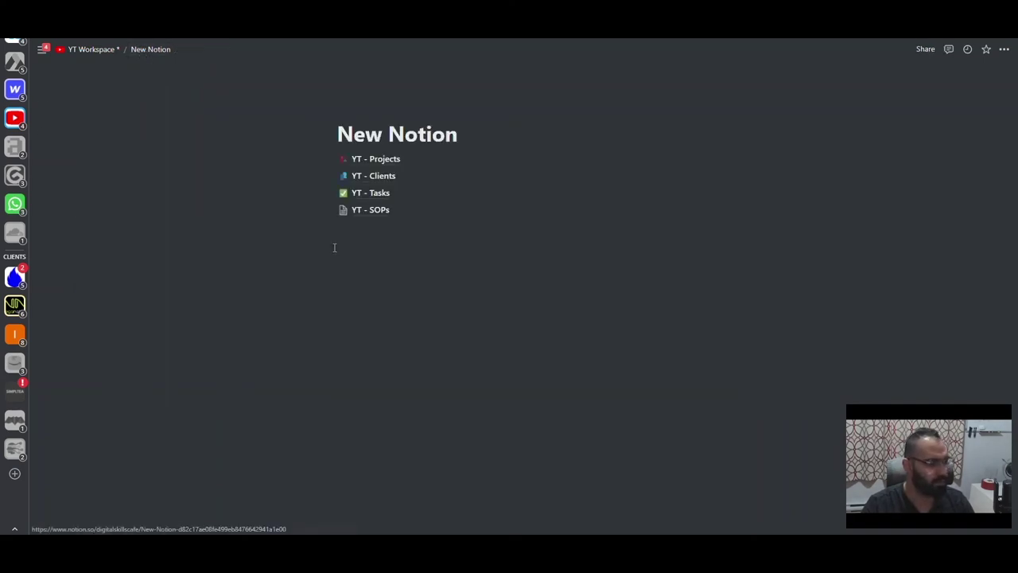
left_click(381, 161)
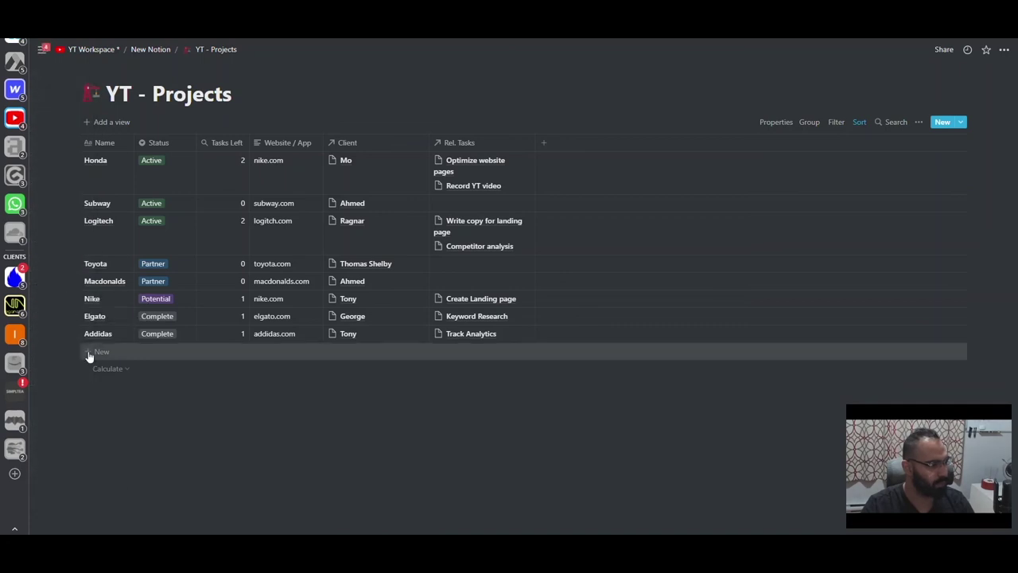
left_click(129, 336)
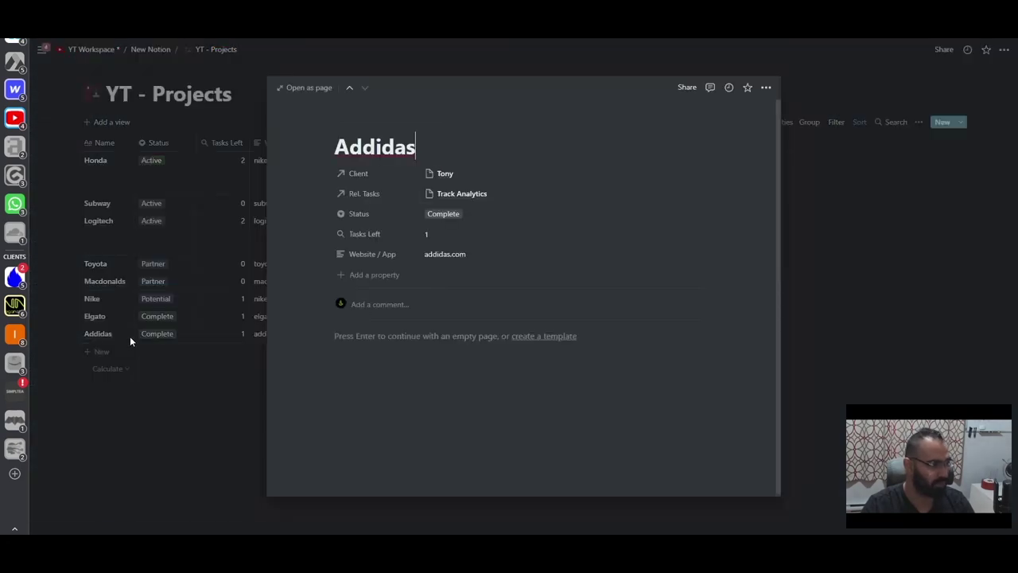
left_click(128, 251)
left_click(123, 166)
left_click(406, 338)
key("BackSpace")
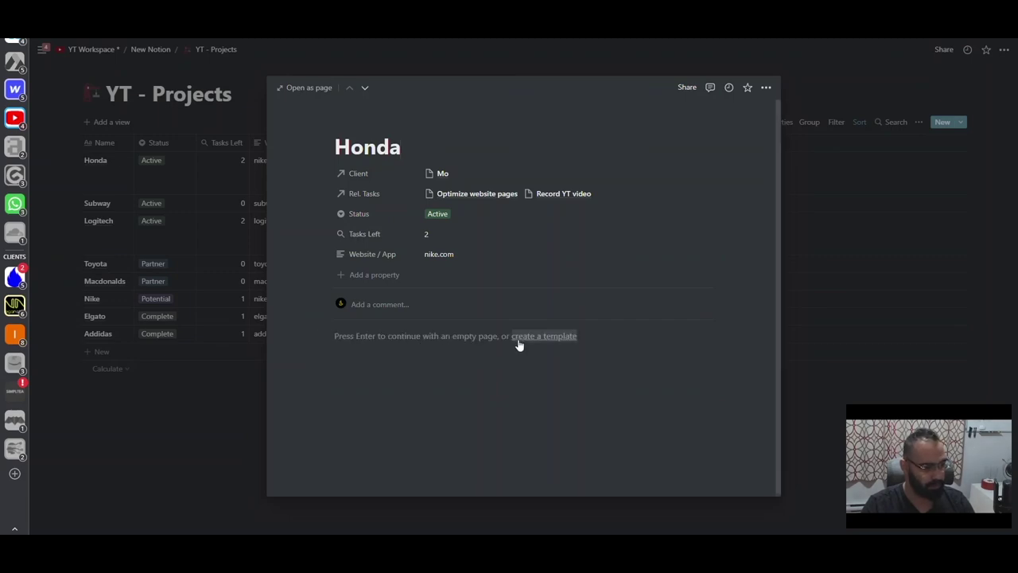
left_click(426, 359)
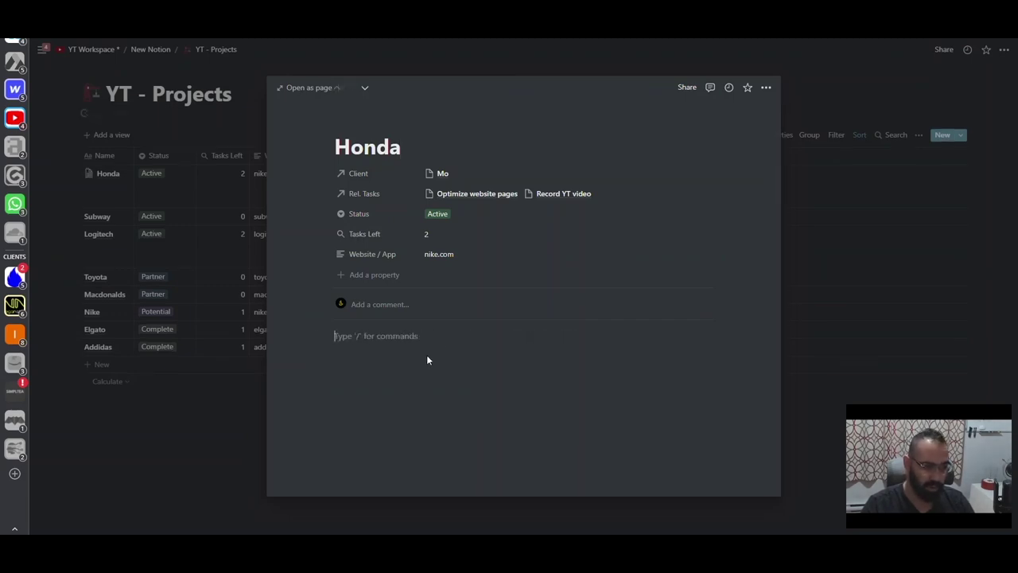
type("kj")
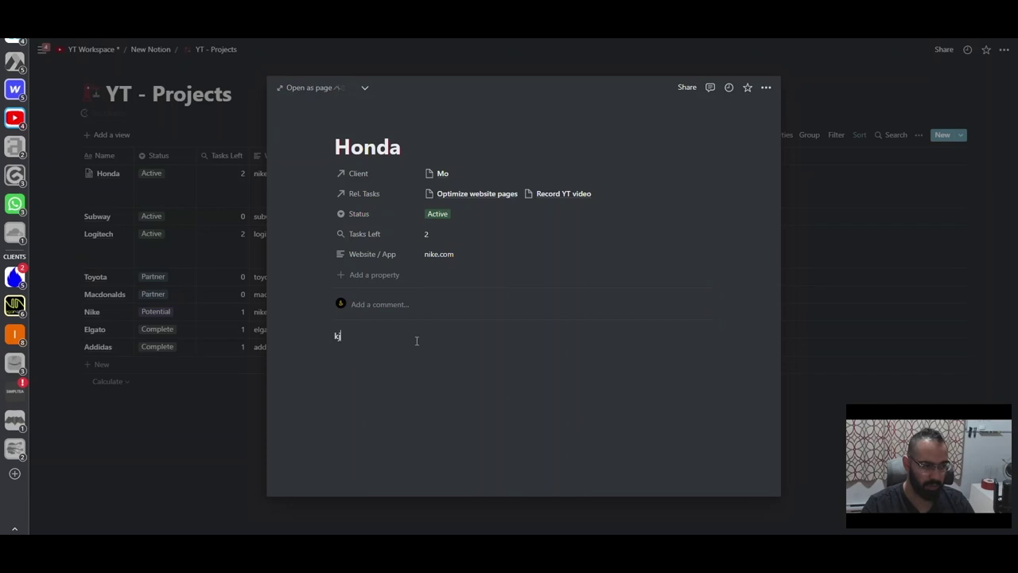
key("BackSpace")
key("BackSpace")
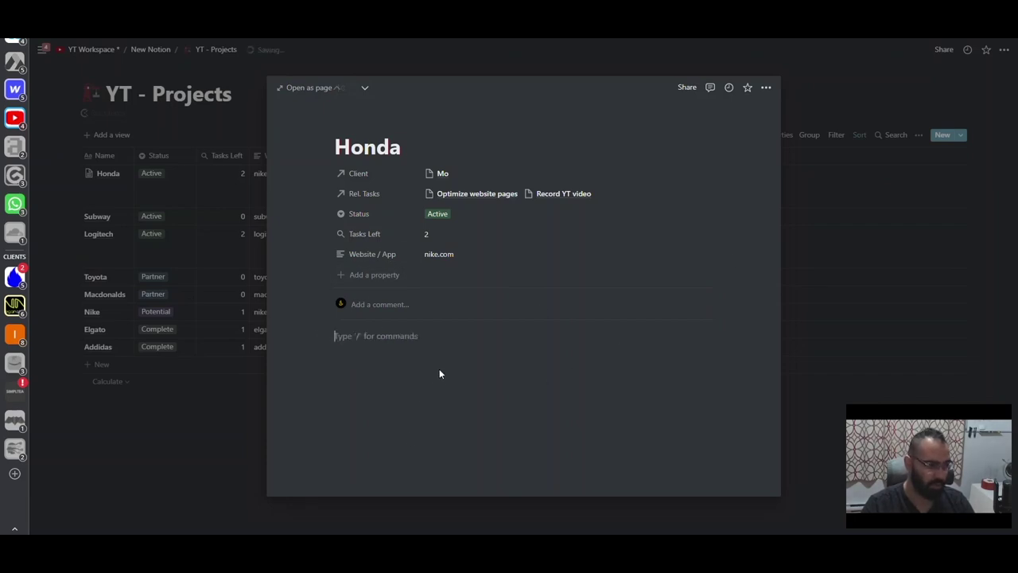
left_click(842, 205)
left_click(960, 135)
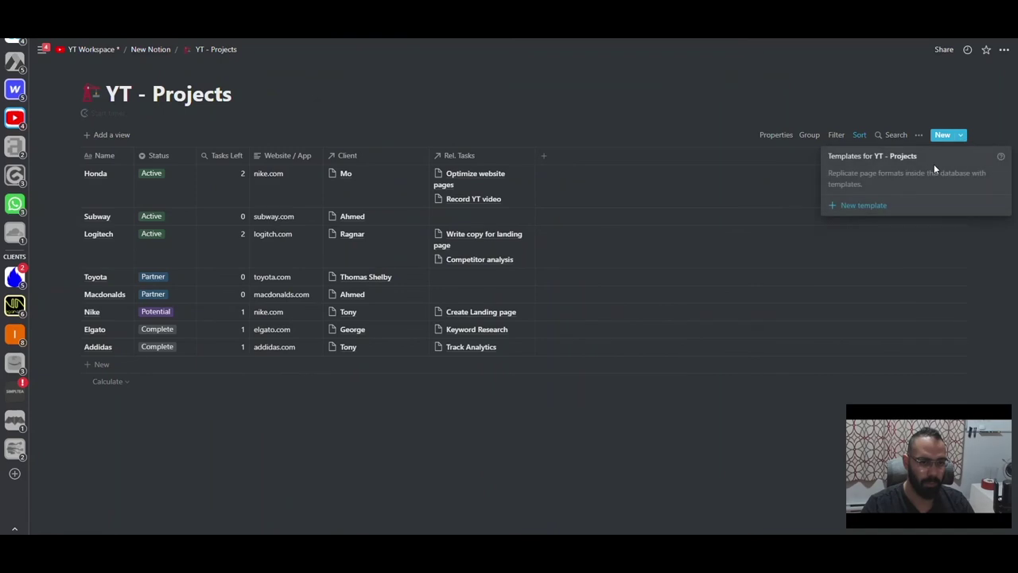
- Create a new YT - Projects page template titled 'red'
left_click(870, 207)
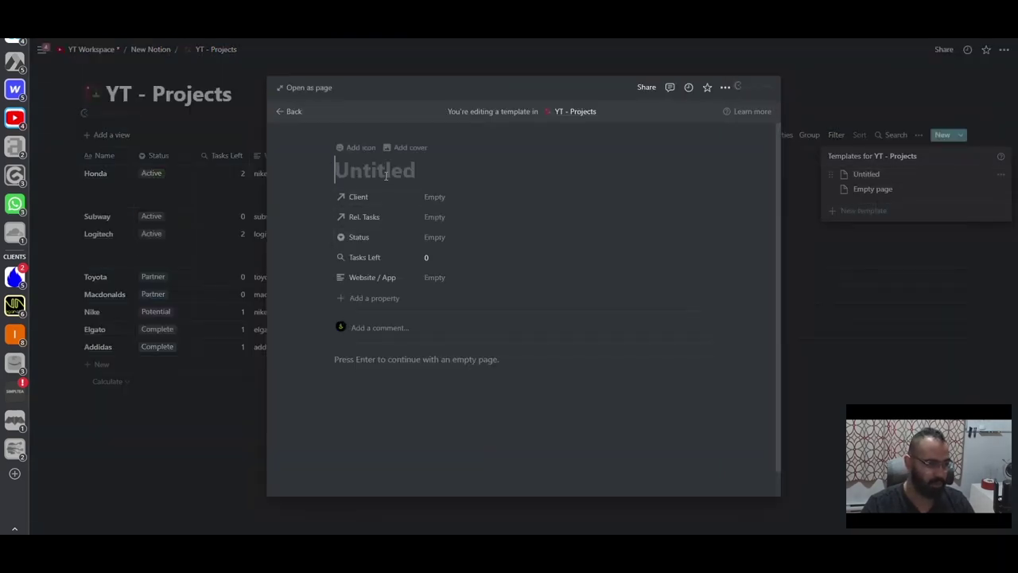
type("red")
key("Return")
left_click(257, 179)
left_click(127, 176)
left_click(125, 176)
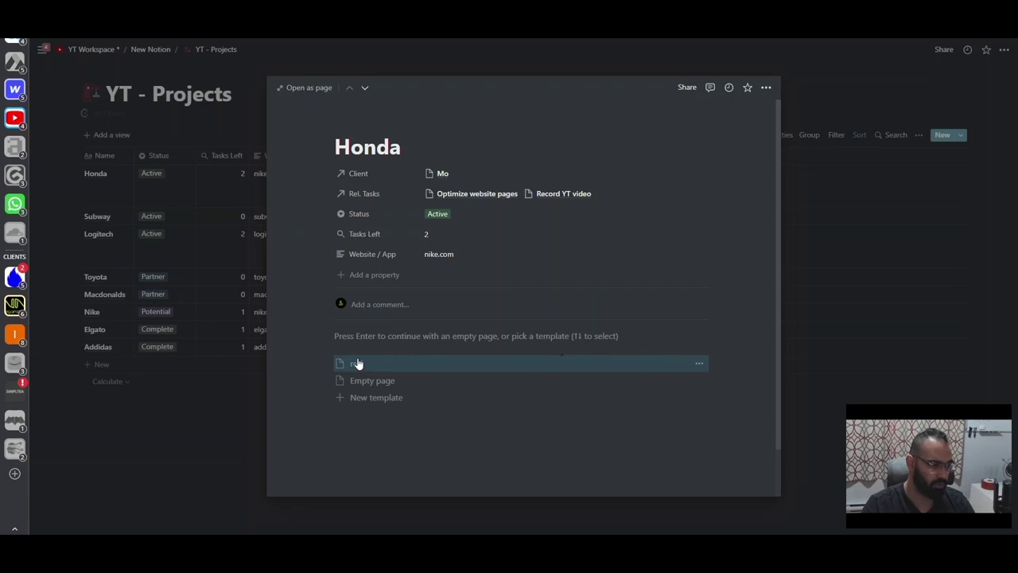
- Rename the red template to 'Discovery Call' and start its empty body
left_click(698, 363)
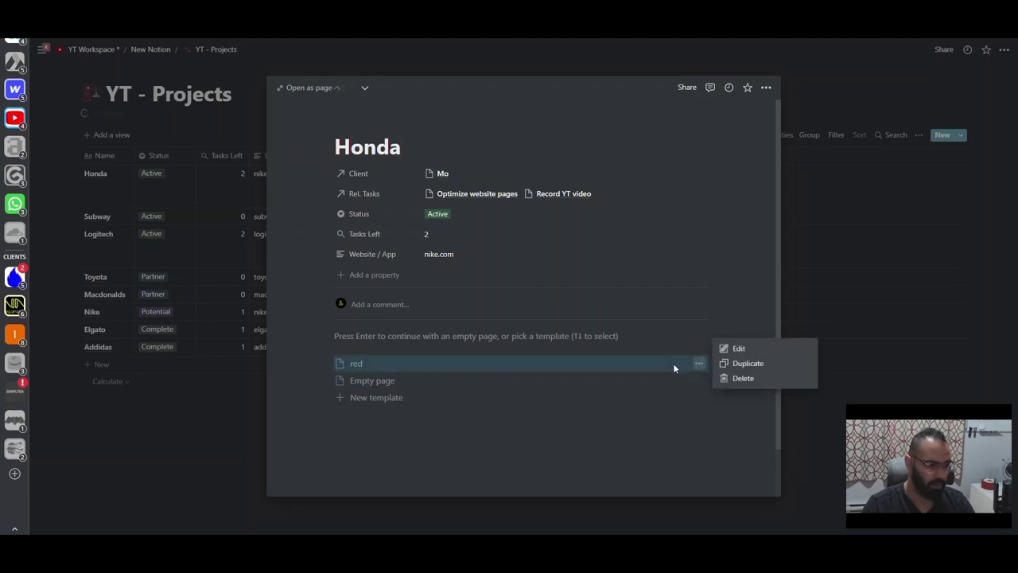
left_click(746, 349)
left_click(374, 170)
key("BackSpace")
key("BackSpace")
key("BackSpace")
type("Disco")
key("BackSpace")
type("overy ")
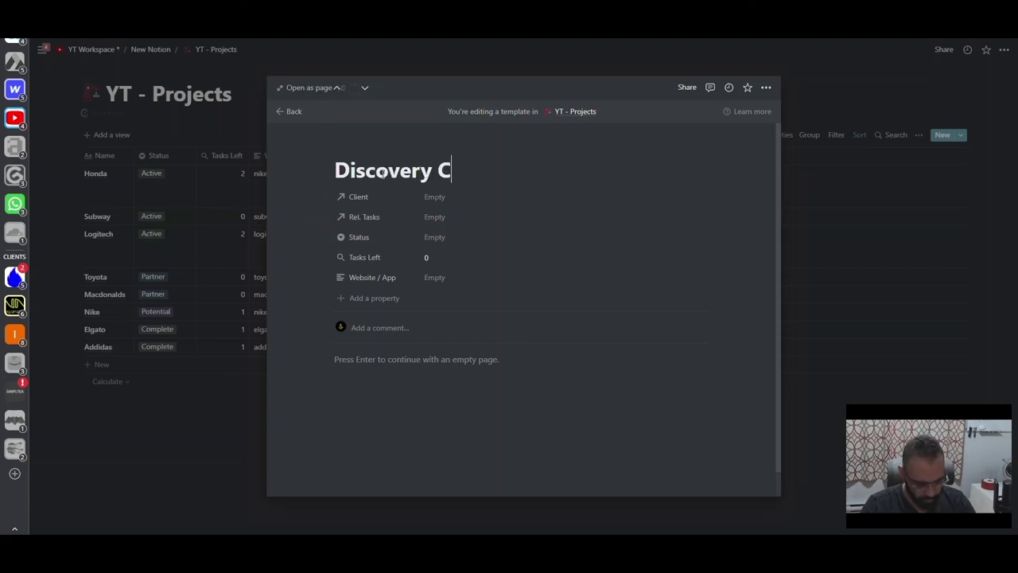
type("Call")
key("Return")
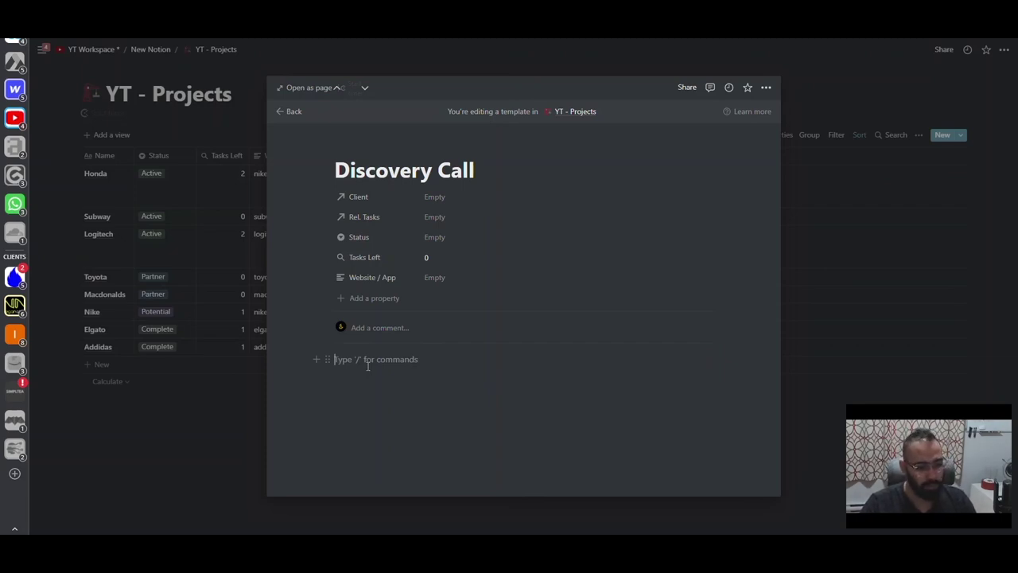
left_click(367, 362)
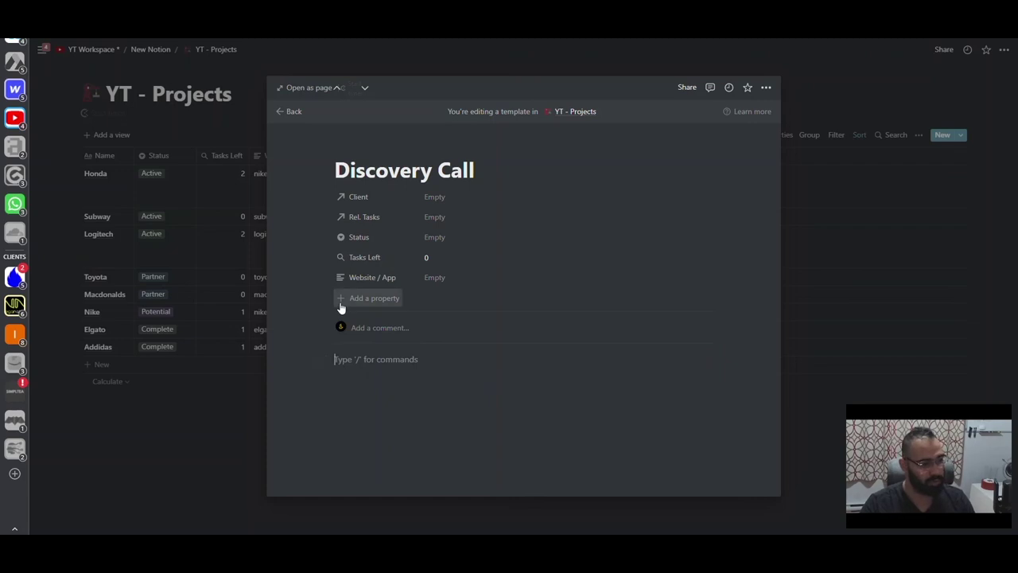